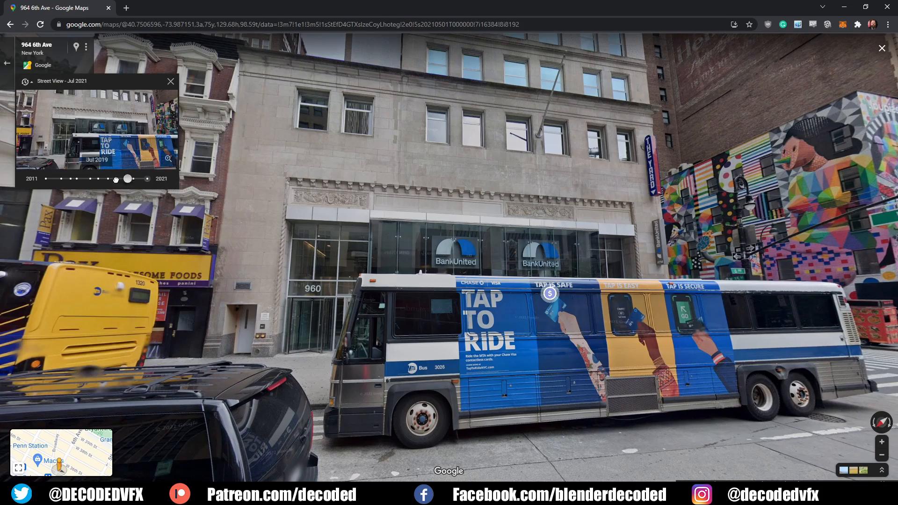
Switch Street View to the July 2011 imagery.
left_click(46, 178)
left_click(91, 142)
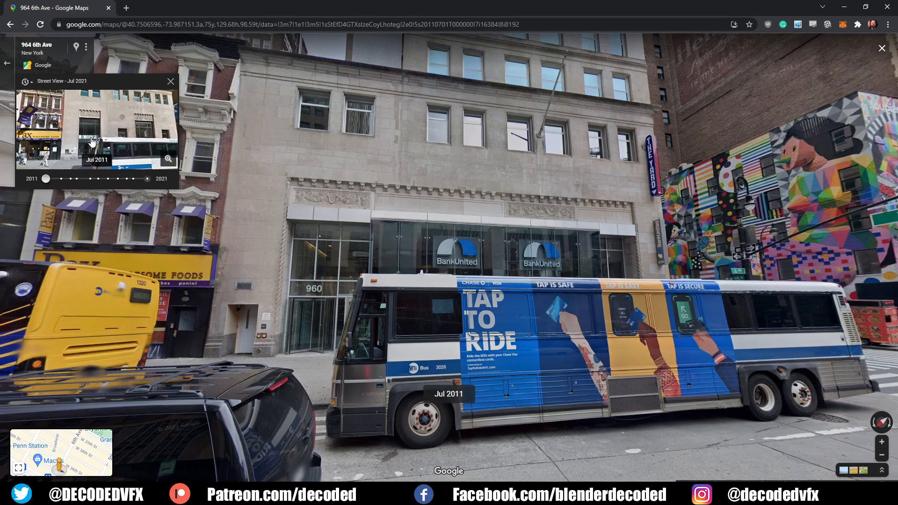
scroll(465, 206, "up", 3)
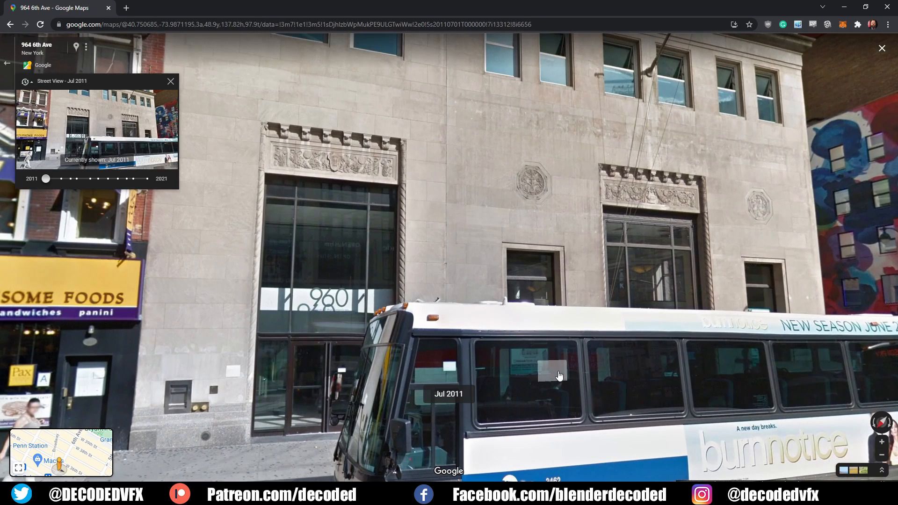
scroll(429, 345, "down", 3)
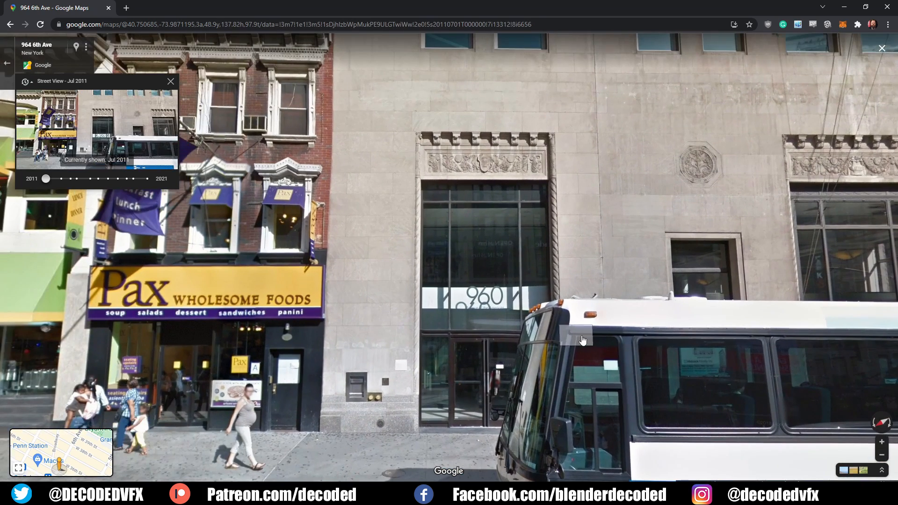
Move forward along 6th Ave to 976 6th Ave and face the McDonald's storefronts.
left_click_drag(429, 345, 579, 339)
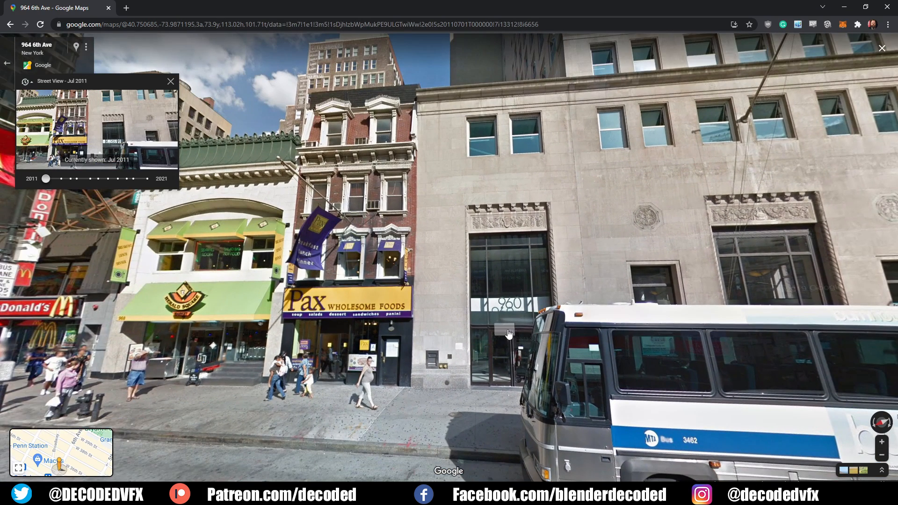
left_click_drag(441, 341, 344, 340)
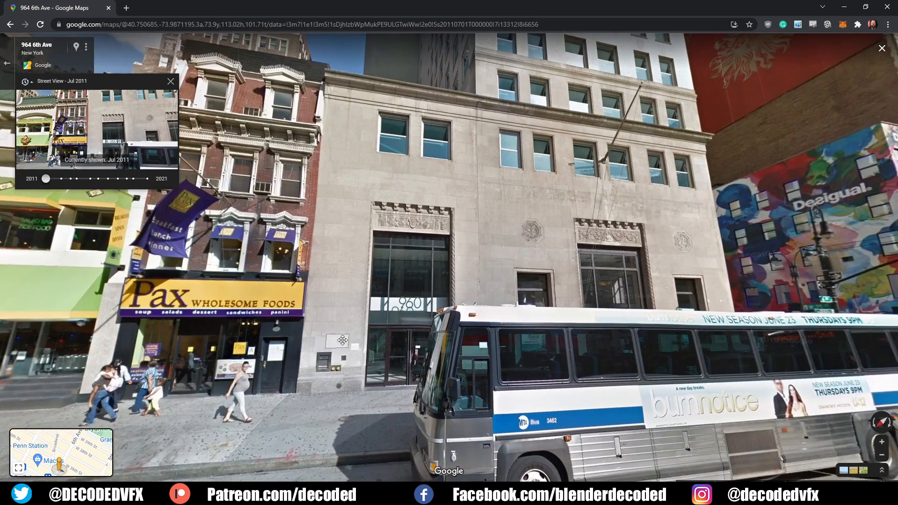
left_click_drag(547, 332, 627, 321)
scroll(459, 325, "down", 2)
left_click_drag(256, 314, 589, 322)
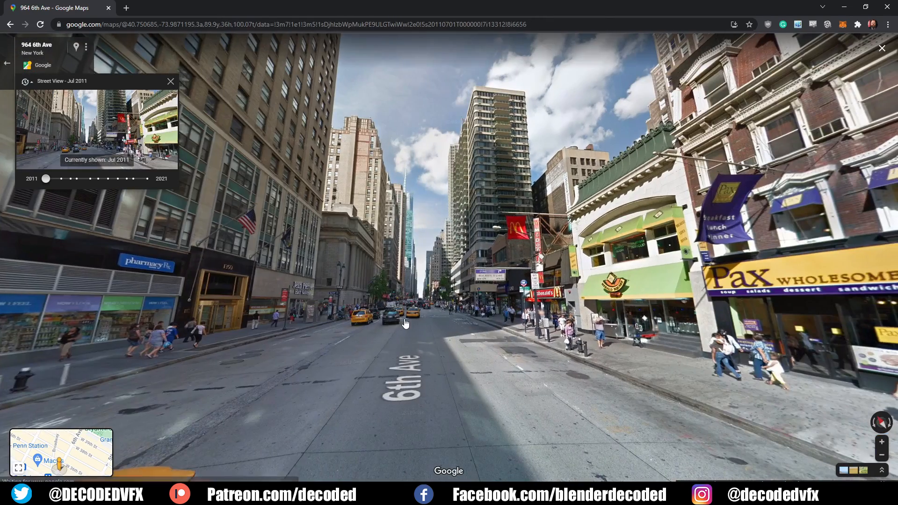
left_click(375, 329)
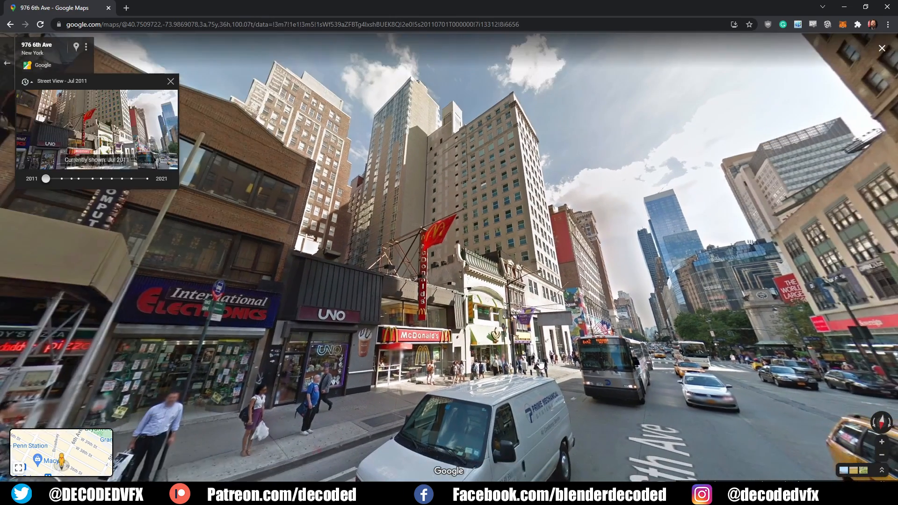
left_click_drag(540, 364, 835, 353)
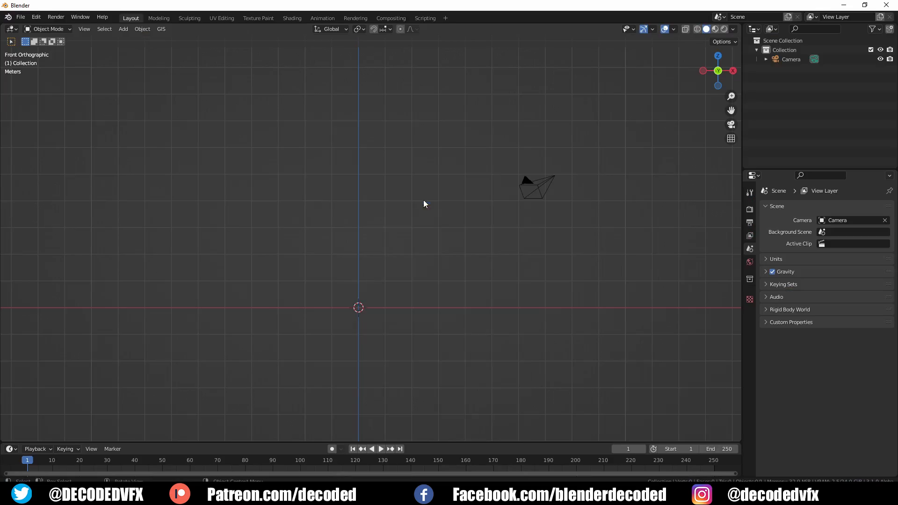
Add a plane, rotate it 90 degrees on X and apply its rotation and scale.
key("shift+a")
left_click(421, 257)
type("rx90")
key("Return")
key("ctrl+a")
left_click(370, 297)
scroll(360, 309, "up", 4)
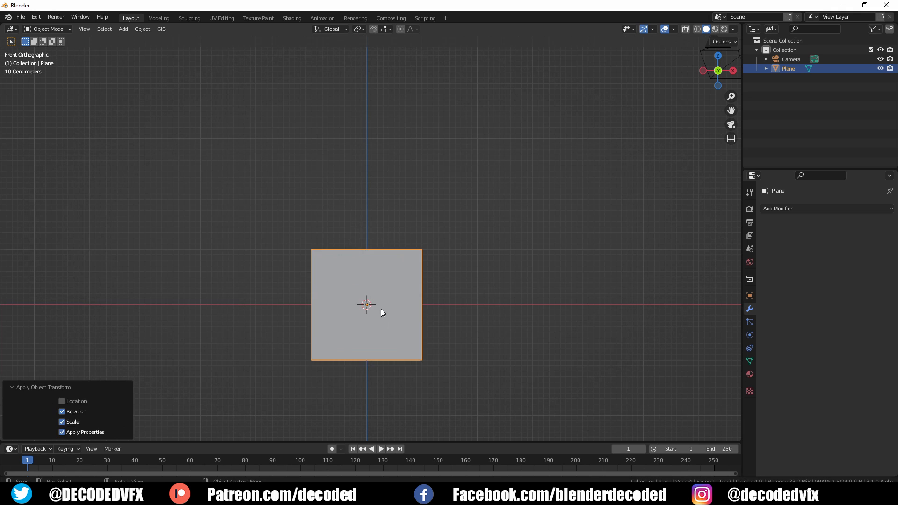
In Edit Mode, stretch the plane vertically to 1.344 on Z.
key("Tab")
key("s")
key("z")
left_click(447, 354)
middle_click_drag(445, 349, 466, 326, "shift")
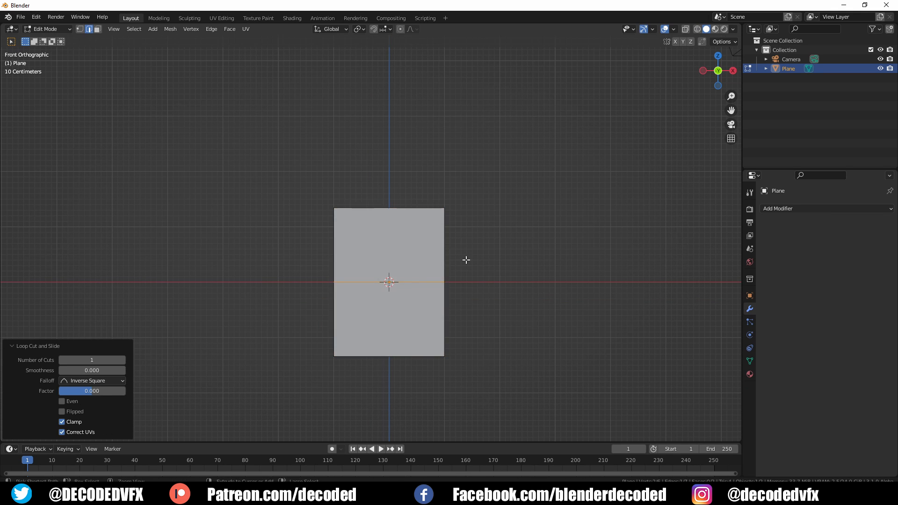
Redo the edge bevel with a wider width.
left_click(509, 208)
key("ctrl+z")
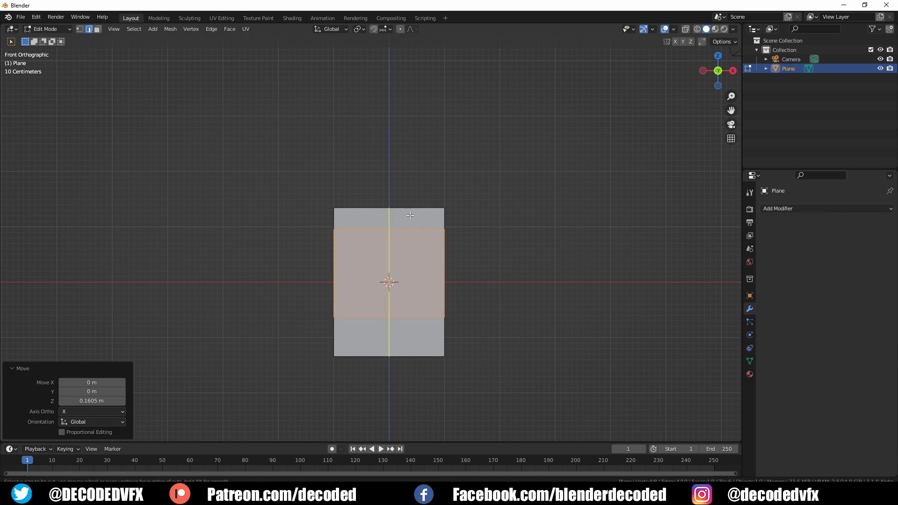
key("ctrl+b")
left_click(459, 304)
scroll(375, 309, "up", 3)
Add horizontal and vertical loop cuts and pull the side loops inward.
key("ctrl+r")
left_click(498, 356)
left_click(502, 335)
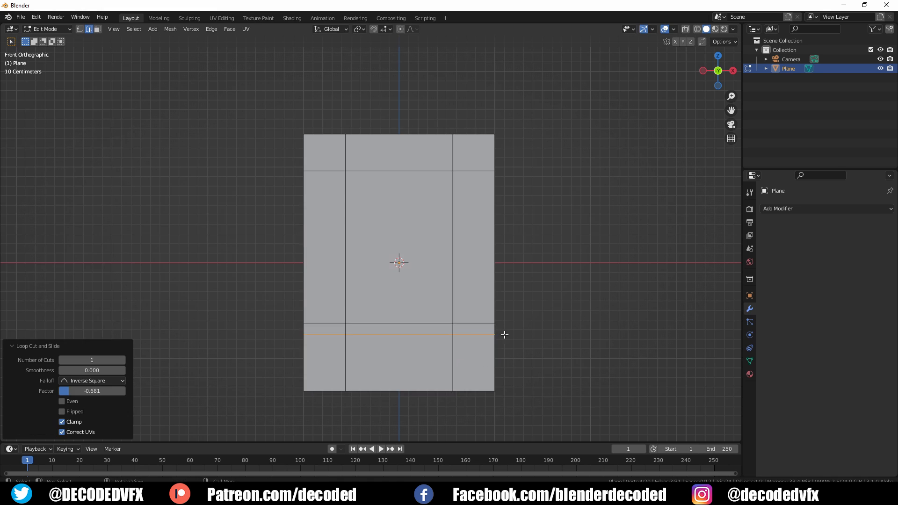
scroll(462, 334, "up", 2)
key("ctrl+r")
double_click(462, 333)
left_click(478, 342, "alt+shift")
key("s")
key("x")
left_click(569, 336)
Extrude the sill bar faces outward 0.072 m.
key("3")
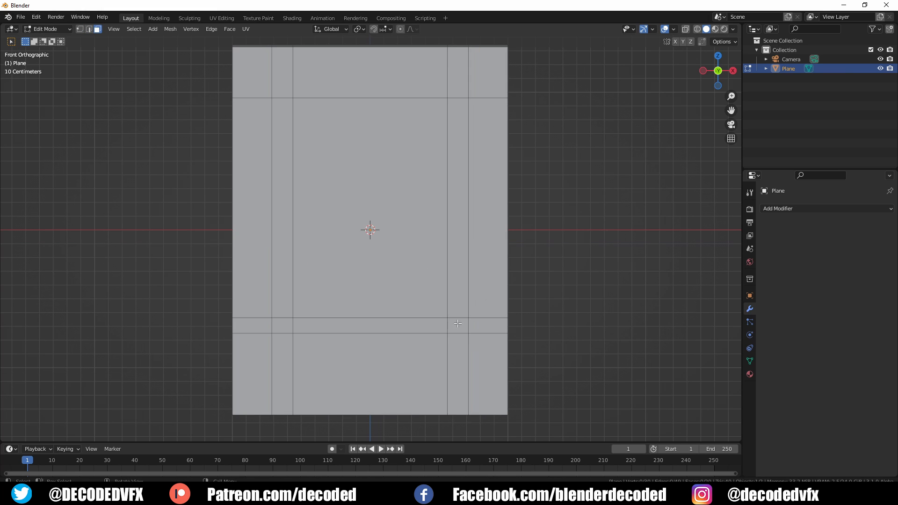
left_click(458, 326)
left_click(282, 326, "ctrl")
key("e")
Extrude the large centre face inward to recess the window.
key("KP_1")
left_click(445, 336)
middle_click_drag(481, 357, 430, 374)
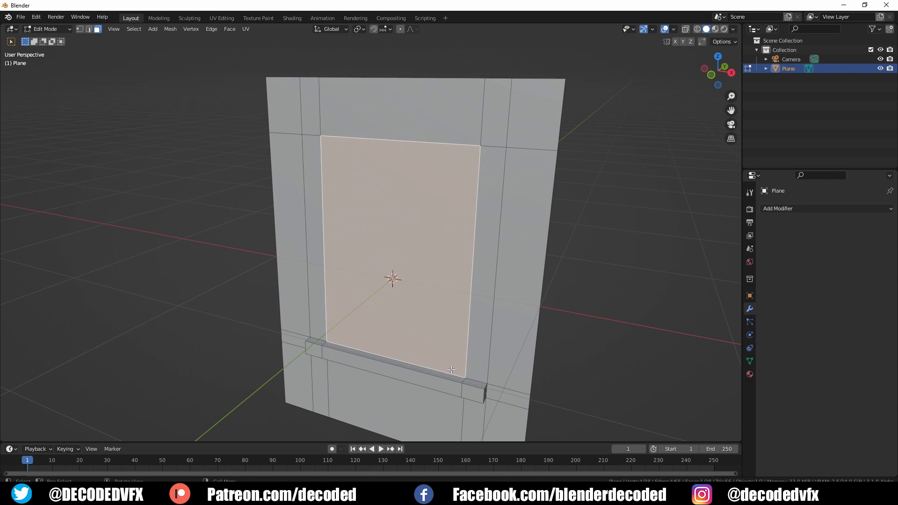
key("e")
left_click(470, 363)
key("KP_1")
Bevel centred horizontal and vertical loop cuts into framing bands.
key("ctrl+r")
double_click(471, 363)
key("ctrl+b")
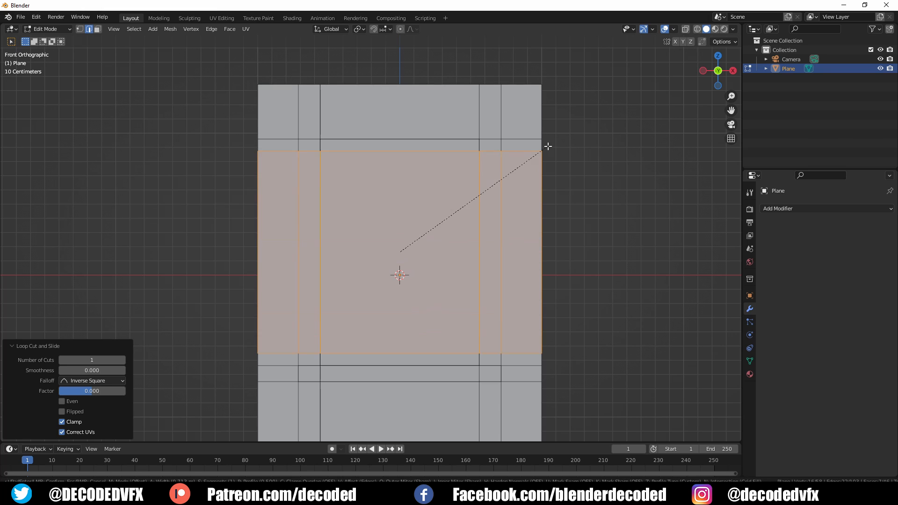
left_click(554, 146)
key("ctrl+r")
double_click(453, 357)
key("ctrl+b")
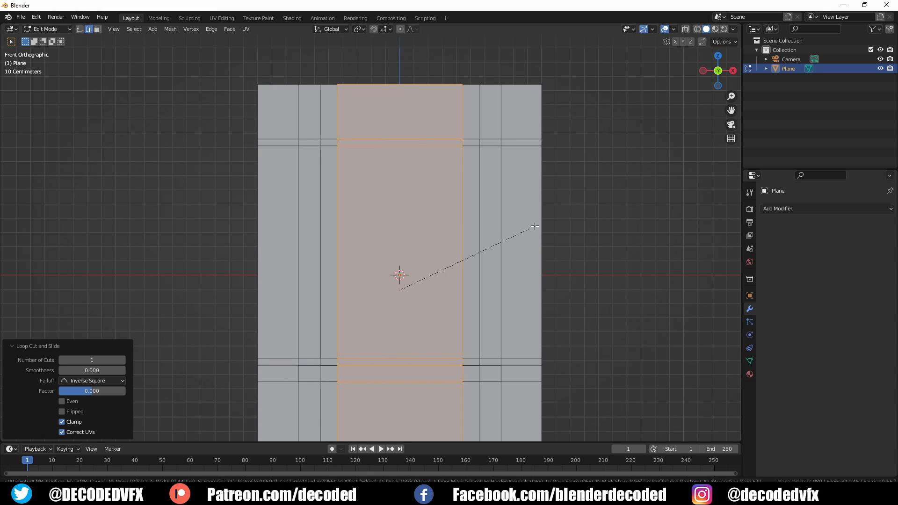
left_click(549, 228)
Add another horizontal loop cut at factor -0.361 and start bevelling it.
key("ctrl+r")
left_click(499, 234)
left_click(498, 198)
key("ctrl+b")
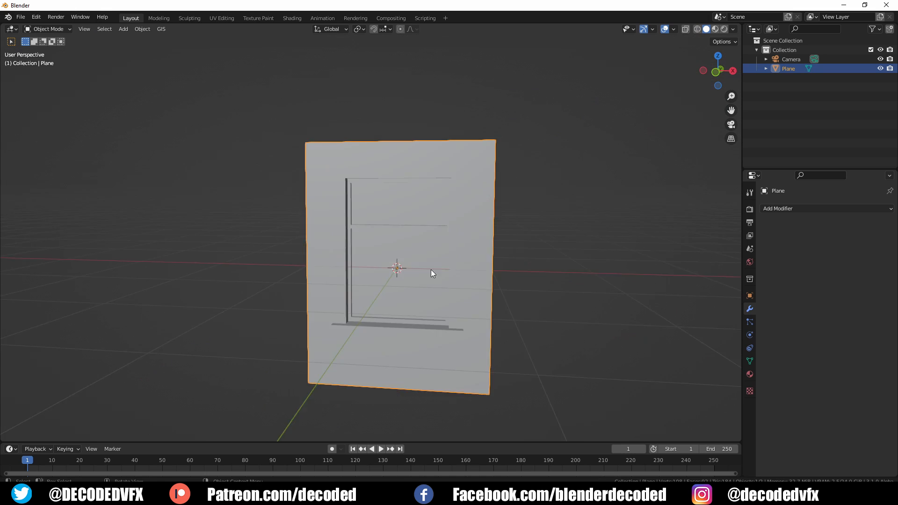
Add an Array modifier repeating the window panel 6 times along X.
middle_click_drag(431, 269, 374, 280)
left_click(823, 210)
left_click(703, 234)
double_click(880, 251)
double_click(881, 252)
scroll(467, 262, "down", 4)
middle_click_drag(374, 283, 360, 301)
Add a second Array modifier with relative offset X 0, Z 1, and count 10.
left_click(859, 208)
left_click(703, 235)
double_click(849, 426)
type("0")
key("Tab")
key("Tab")
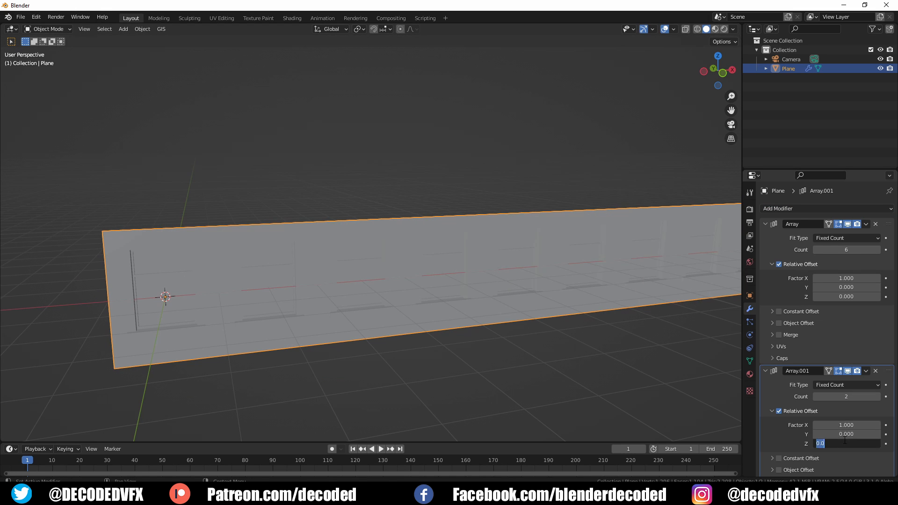
type("1")
key("Return")
left_click_drag(848, 397, 879, 397)
scroll(518, 290, "down", 5)
scroll(401, 336, "down", 2)
Add a loop cut near the bottom and lower the bottom edge along Z.
middle_click_drag(519, 291, 425, 331)
scroll(442, 400, "up", 6)
key("Tab")
key("ctrl+r")
left_click(450, 326)
left_click(451, 350)
left_click(438, 345, "alt")
key("g")
key("z")
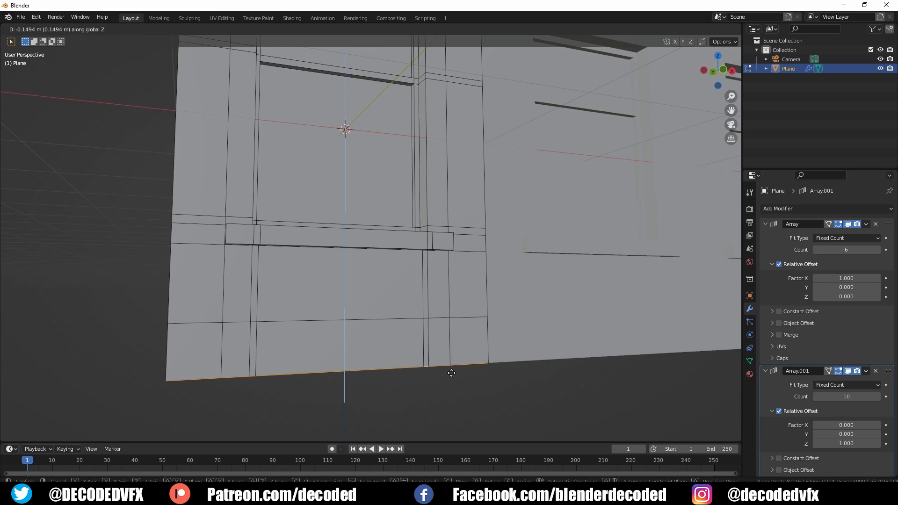
left_click(451, 371)
Extrude the bottom row of faces outward to form a ledge.
key("3")
left_click(468, 341)
left_click(206, 357, "ctrl")
key("e")
left_click(363, 373)
Bevel the ledge's top front edge with a custom profile moulding of 14 segments.
key("2")
left_click(351, 341, "alt")
middle_click_drag(351, 341, 369, 321, "shift")
scroll(369, 321, "up", 3)
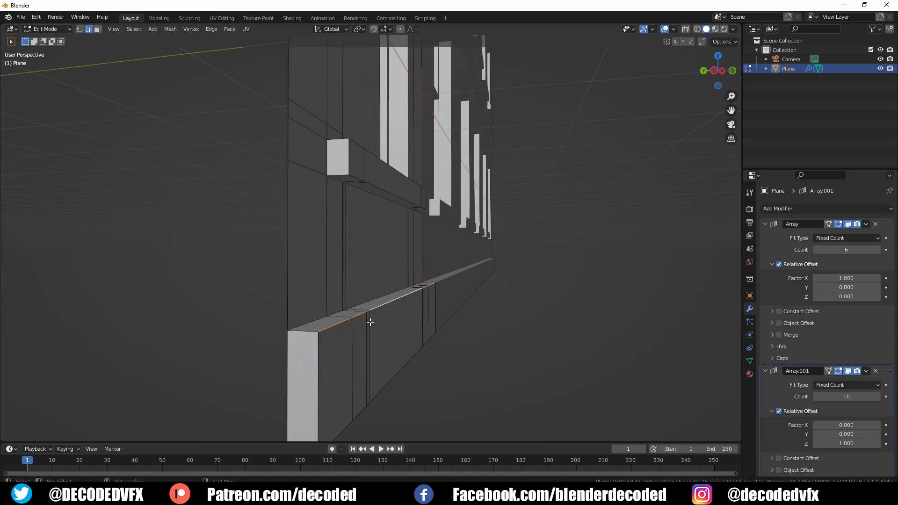
key("ctrl+b")
scroll(407, 367, "up", 3)
scroll(407, 367, "up", 2)
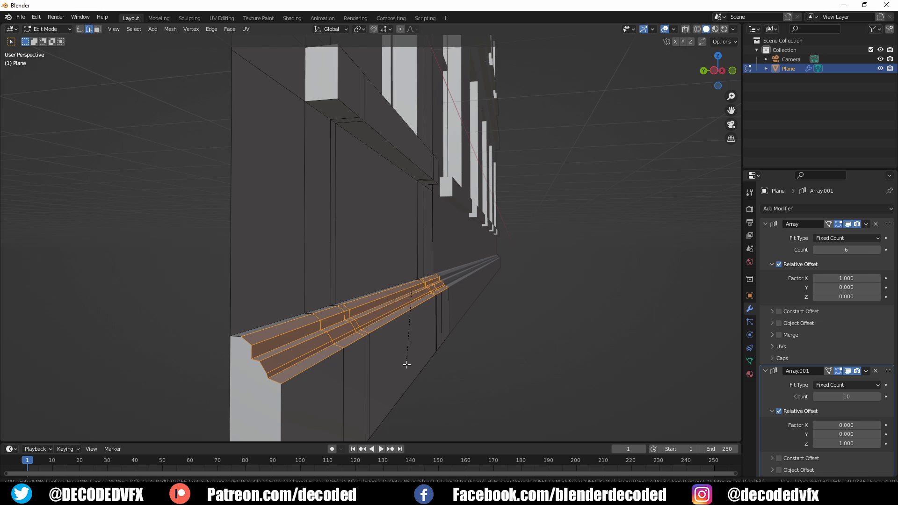
left_click(407, 364)
left_click_drag(63, 351, 52, 353)
left_click_drag(84, 382, 84, 365)
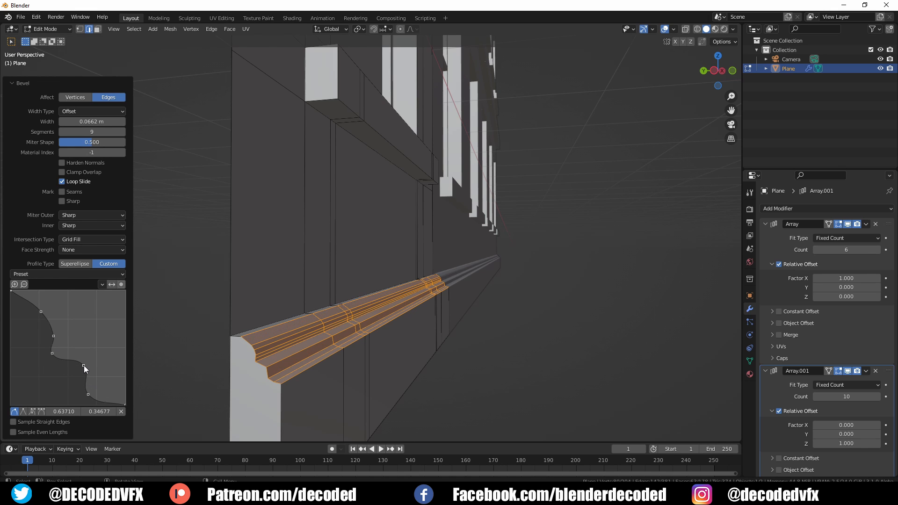
left_click_drag(93, 131, 108, 131)
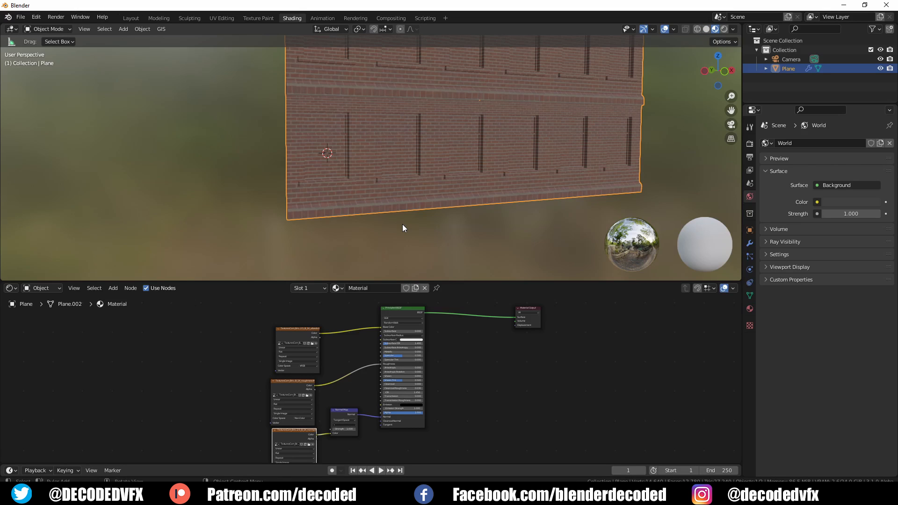
Cube-project the whole wall mesh's UVs so the brick texture wraps evenly.
key("KP_1")
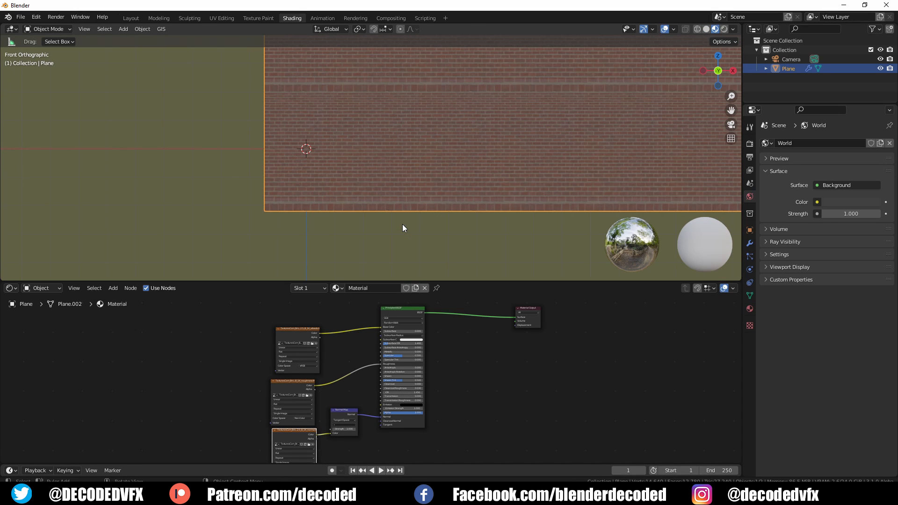
key("Tab")
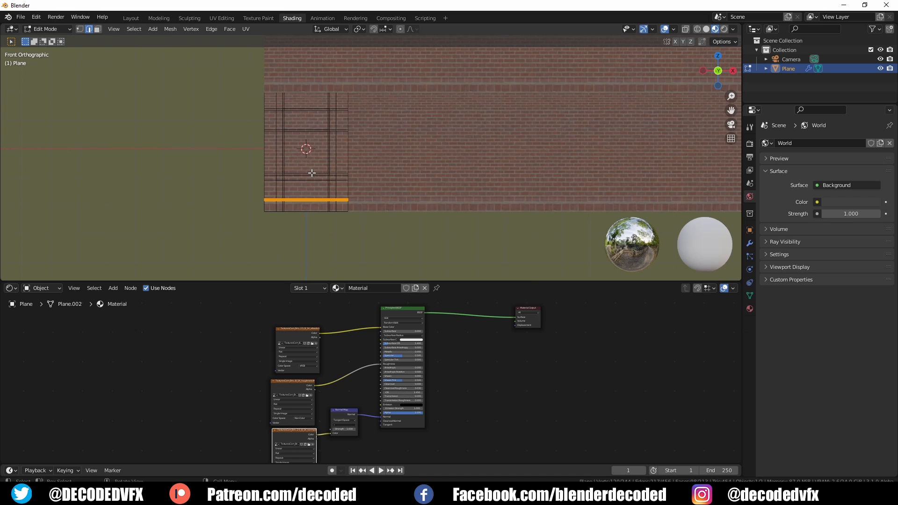
key("a")
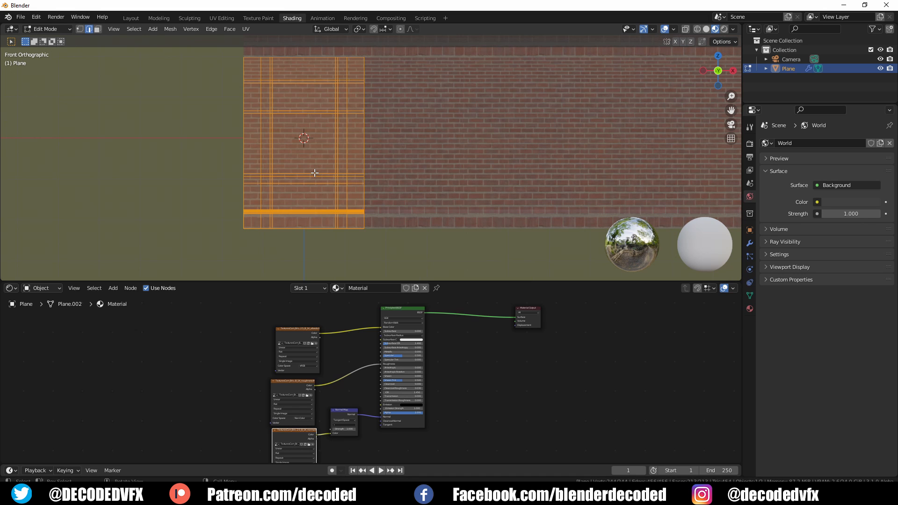
key("u")
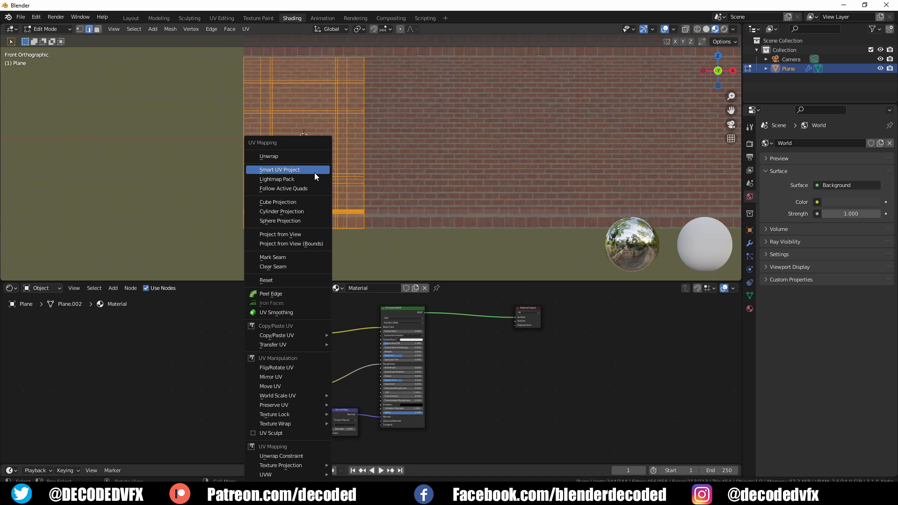
left_click(307, 203)
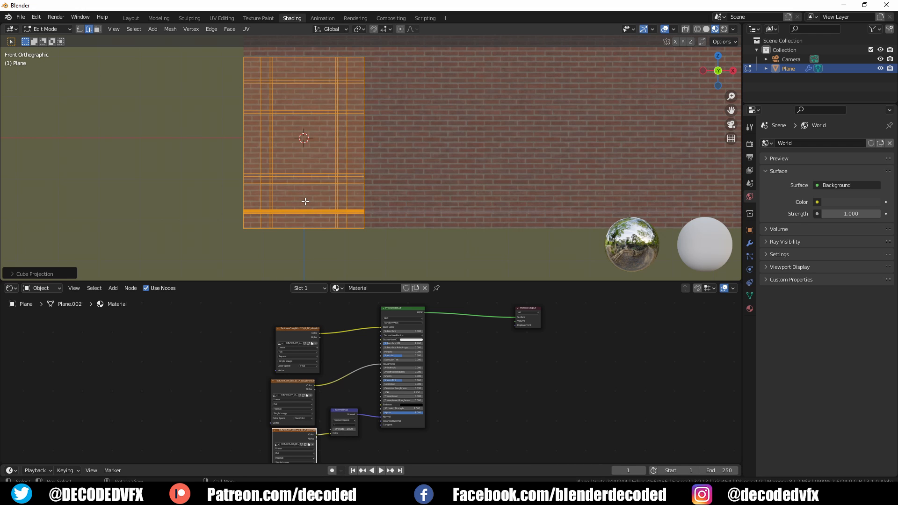
key("Tab")
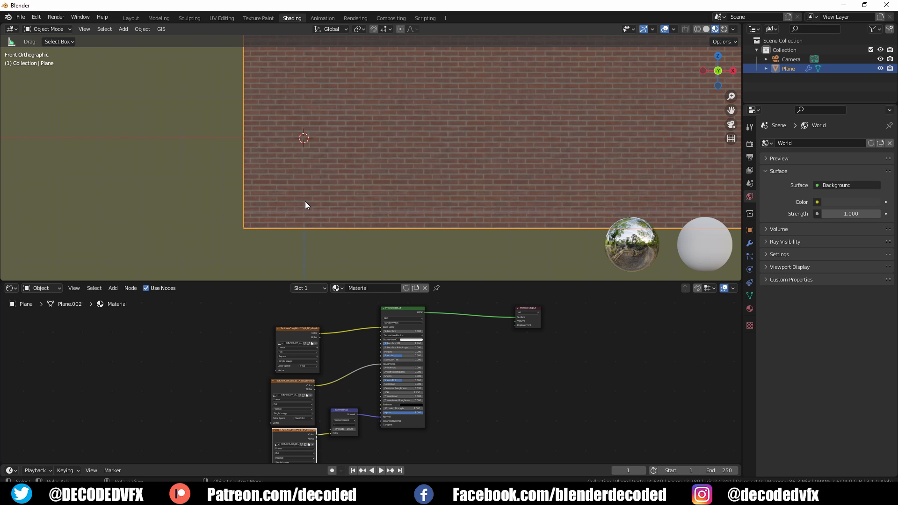
middle_click_drag(305, 201, 348, 206)
Add a second material slot holding a new Material.001.
left_click(750, 309)
left_click(890, 143)
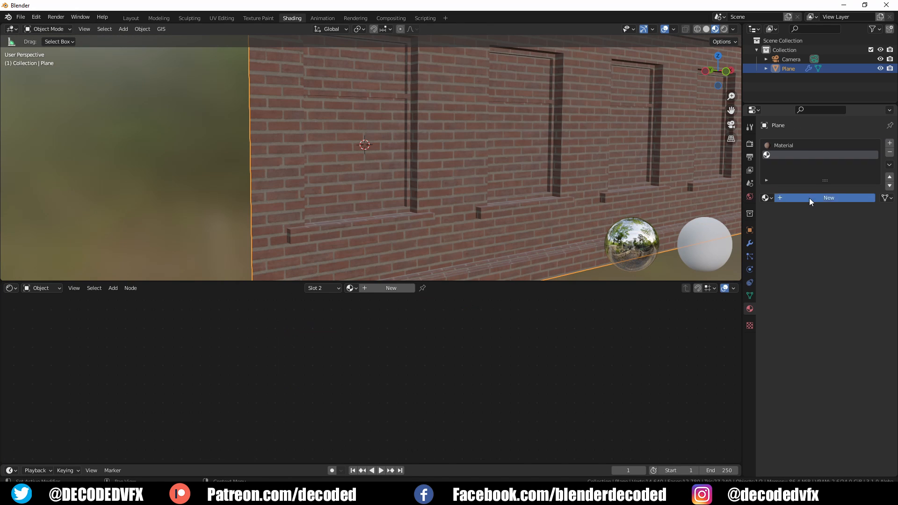
left_click(809, 198)
scroll(446, 334, "up", 1)
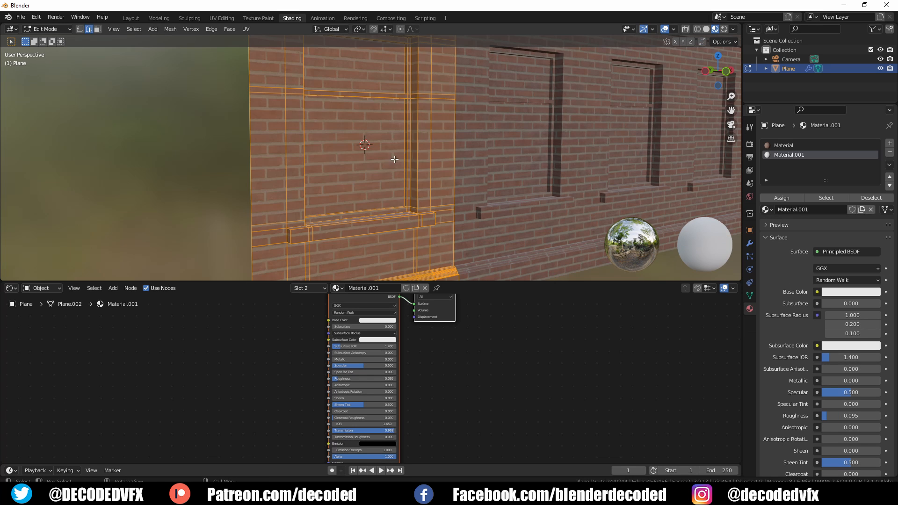
Assign Material.001 to the upper window pane, then add a third slot with new Material.002.
left_click(361, 139, "shift")
left_click(789, 154)
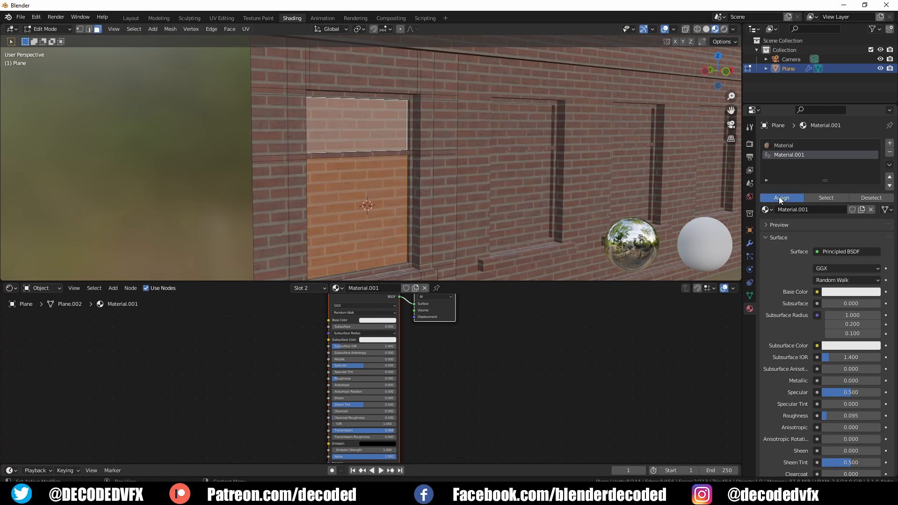
left_click(781, 197)
scroll(418, 161, "up", 3)
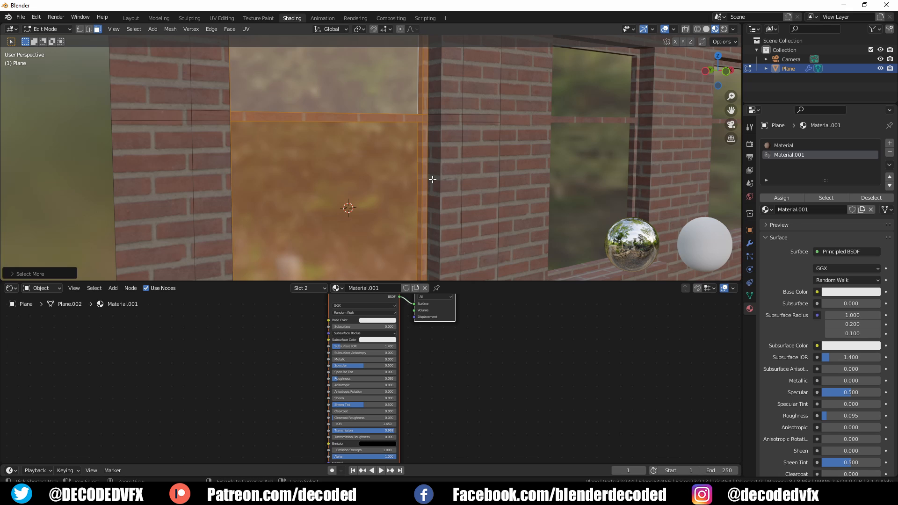
left_click(889, 143)
left_click(800, 210)
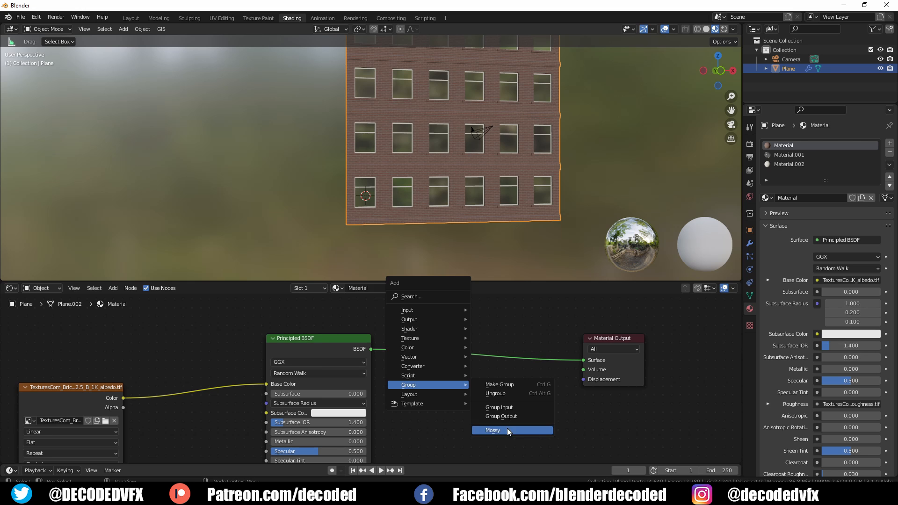
Insert the Mossy node group between Principled BSDF and Material Output, raising Wet/Dry to 0.773.
left_click(493, 430)
left_click(493, 345)
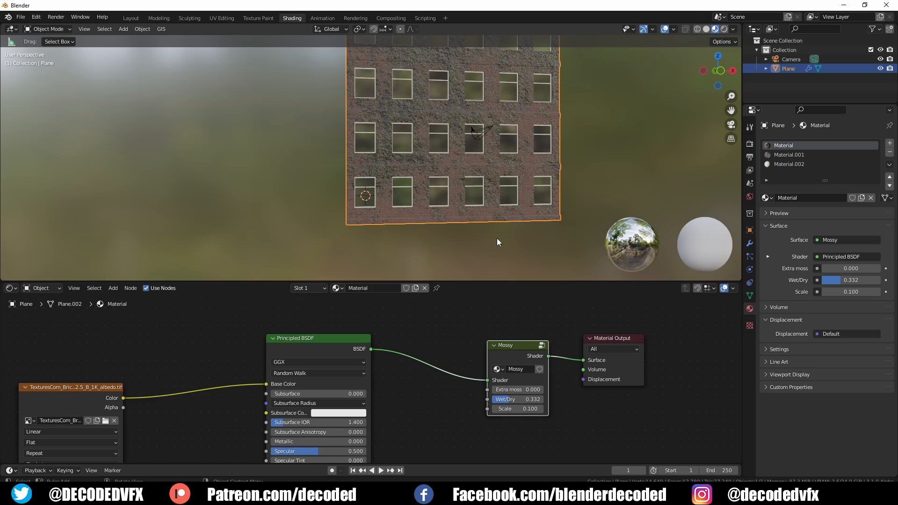
middle_click_drag(482, 206, 452, 232)
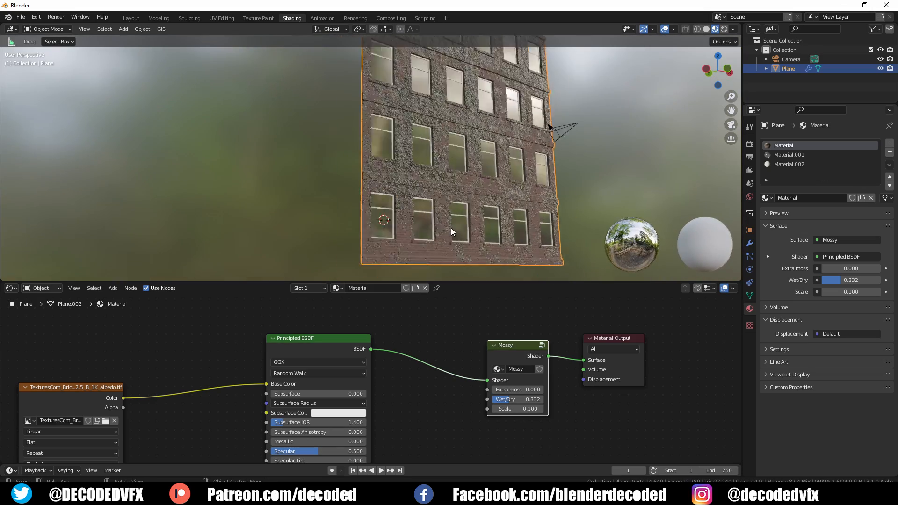
scroll(452, 232, "up", 5)
scroll(528, 374, "up", 2)
left_click_drag(513, 408, 484, 396)
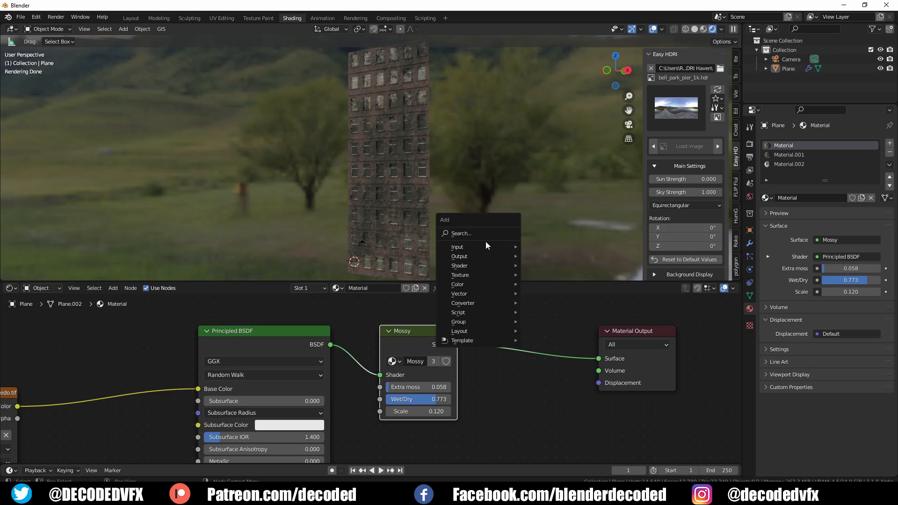
Place a Mix Shader on the Mossy-to-Output link and feed the brick BSDF into its second input.
left_click(476, 233)
type("mi")
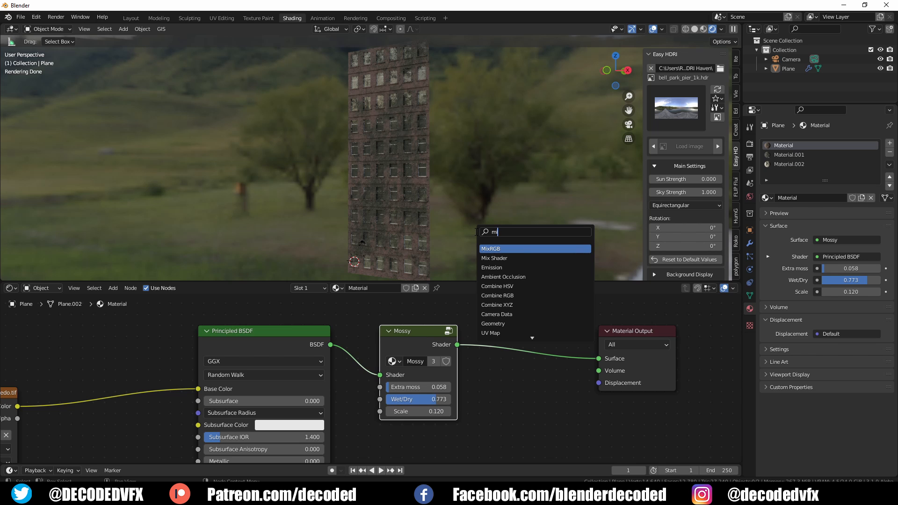
left_click(495, 258)
left_click(494, 353)
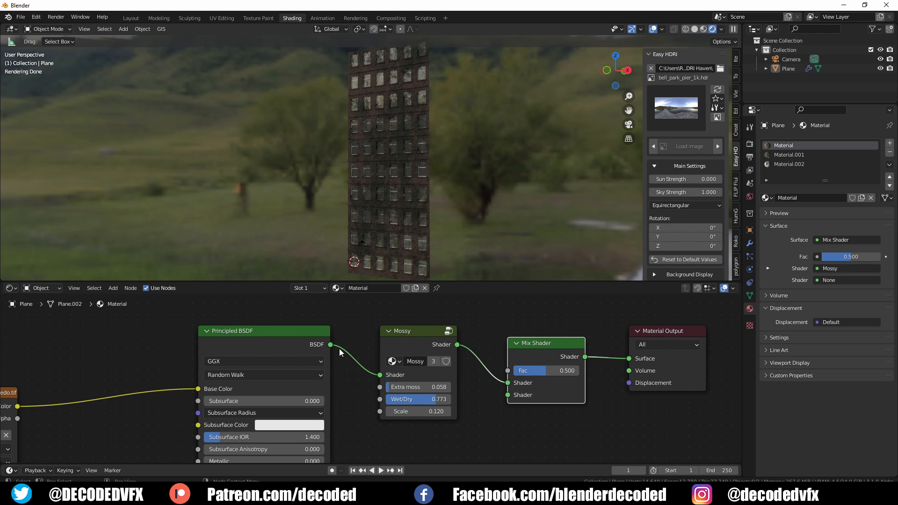
left_click_drag(508, 398, 508, 397)
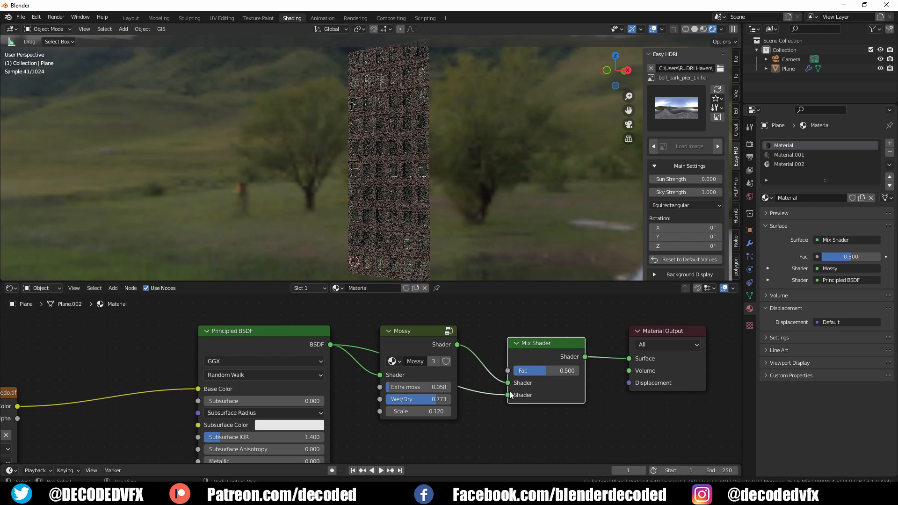
Set the Mix Shader factor to 0.242.
scroll(383, 226, "up", 4)
middle_click_drag(377, 224, 401, 199)
scroll(393, 197, "up", 3)
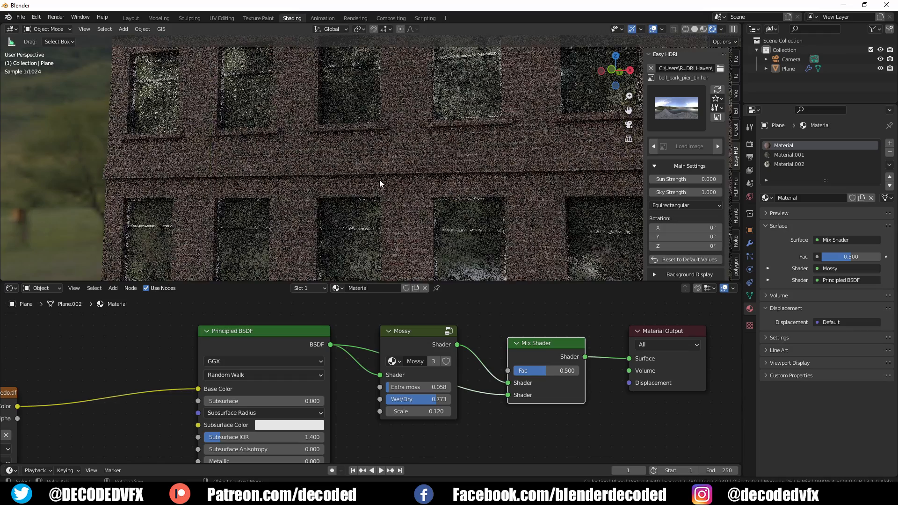
scroll(564, 392, "up", 1)
left_click_drag(556, 371, 527, 371)
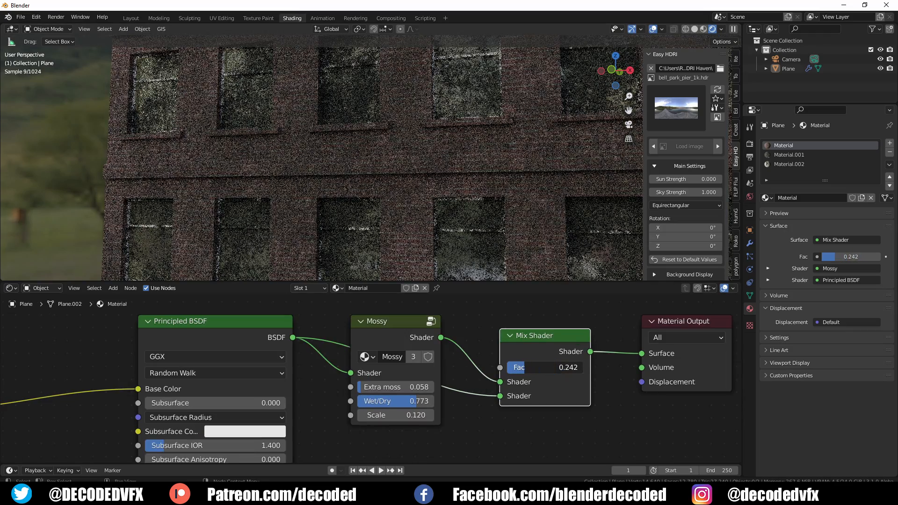
Add a new 2 m cube to the scene.
middle_click_drag(399, 207, 455, 203)
scroll(456, 203, "down", 4)
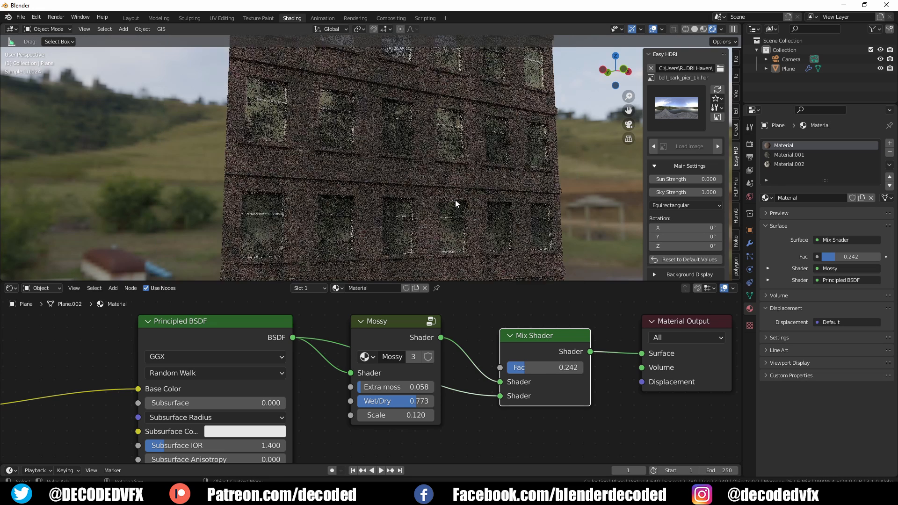
scroll(455, 202, "down", 5)
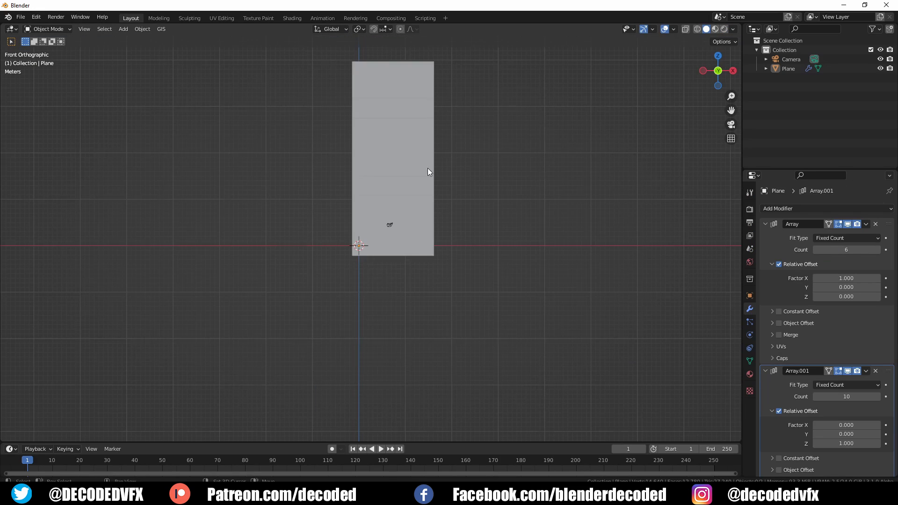
key("shift+a")
Add a cube, lower its bottom and widen it along X to the facade's width.
left_click(469, 214)
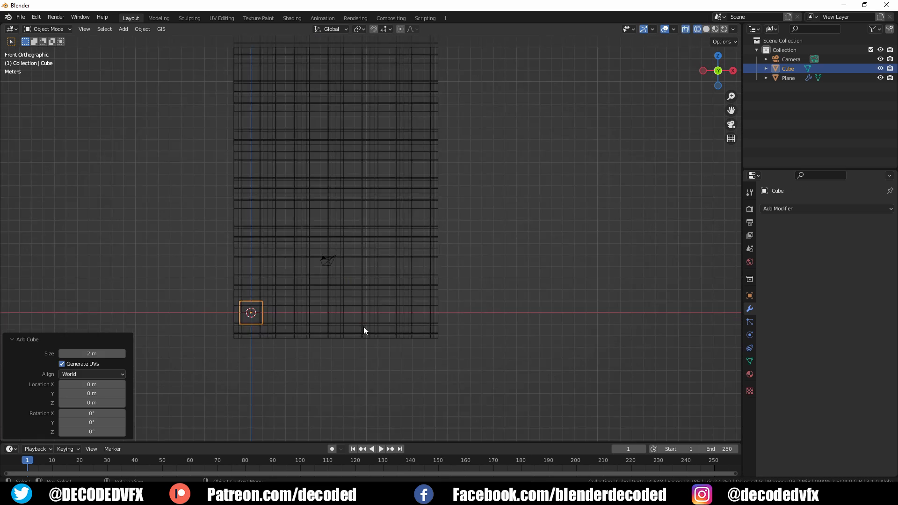
scroll(363, 326, "up", 2)
key("Tab")
key("z")
left_click_drag(298, 314, 122, 364)
key("g")
key("z")
left_click(321, 348)
left_click_drag(290, 363, 205, 274)
key("g")
key("x")
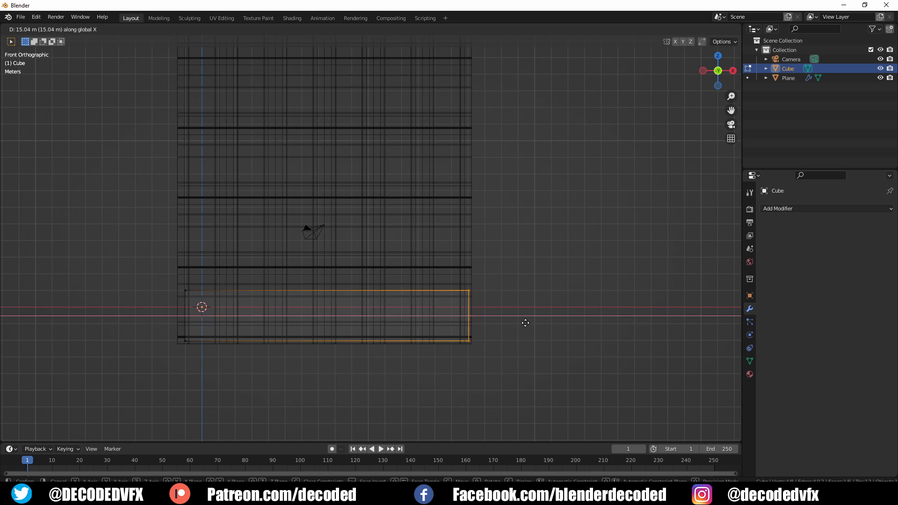
left_click(525, 322)
Raise the box's top vertices up to the facade's height.
left_click_drag(505, 306, 164, 266)
middle_click_drag(334, 248, 327, 331, "shift")
scroll(327, 330, "down", 7)
key("g")
key("z")
left_click(324, 149)
Switch to face selection and select the box's large front face.
key("z")
mouse_move(387, 317)
middle_mouse_down()
mouse_move(330, 340)
mouse_move(274, 334)
middle_mouse_up()
scroll(272, 202, "up", 3)
key("3")
left_click(325, 187)
key("g")
key("y")
left_click(428, 210)
Isolate the box and delete its front face with X > Faces.
key("Tab")
key("shift+h")
key("Tab")
middle_click_drag(300, 211, 371, 203)
key("x")
left_click(344, 204)
scroll(372, 204, "up", 2)
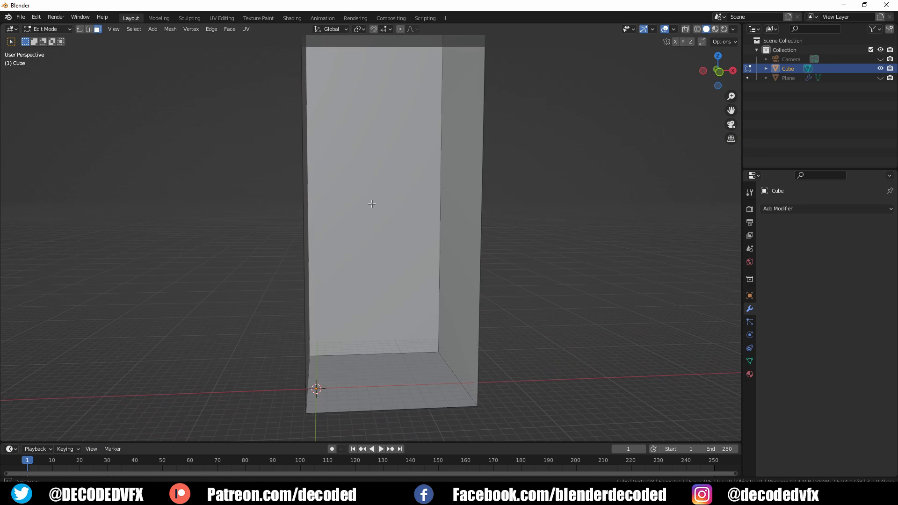
left_click(390, 381)
Return to Object Mode, reveal the hidden objects and select the box.
key("Tab")
key("alt+h")
right_click(390, 383)
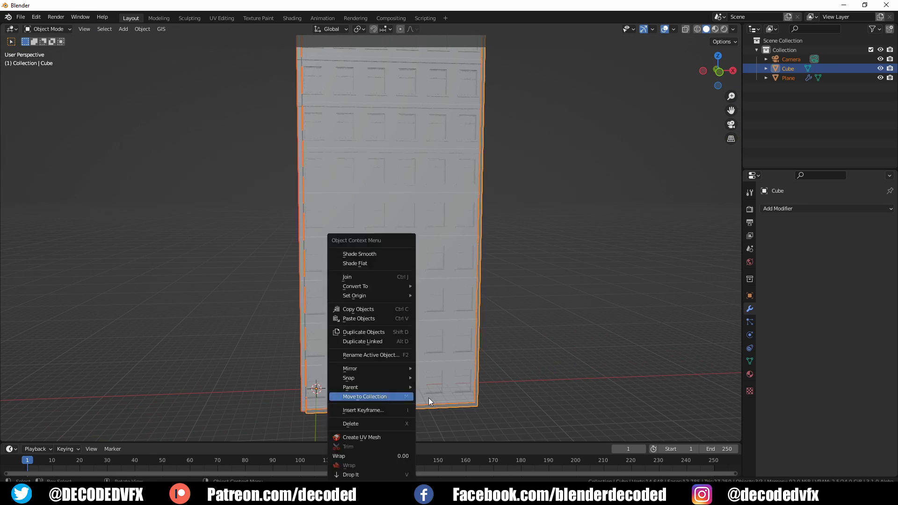
middle_click_drag(429, 395, 450, 386)
key("alt+a")
key("z")
left_click(391, 372)
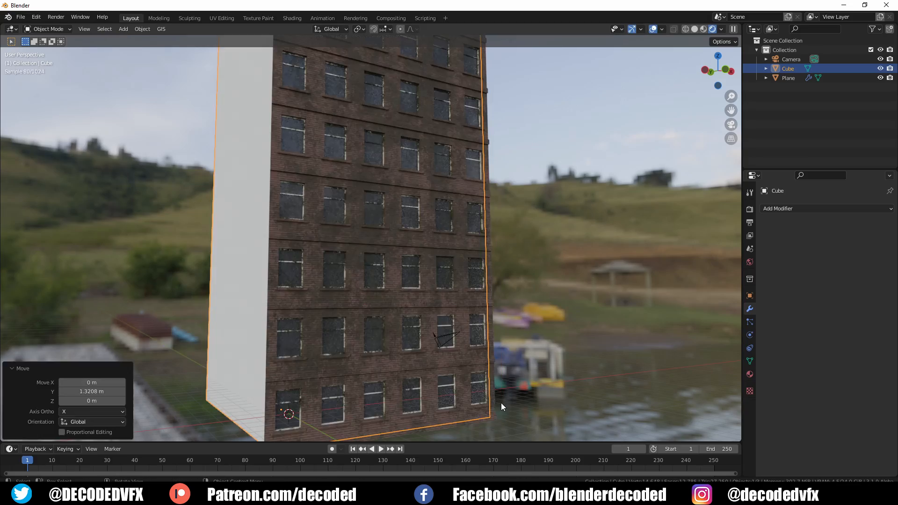
middle_click_drag(408, 362, 480, 331)
Give the box new black Material.003 with Specular 0.130 and Roughness 1.000.
left_click(750, 374)
left_click(815, 249)
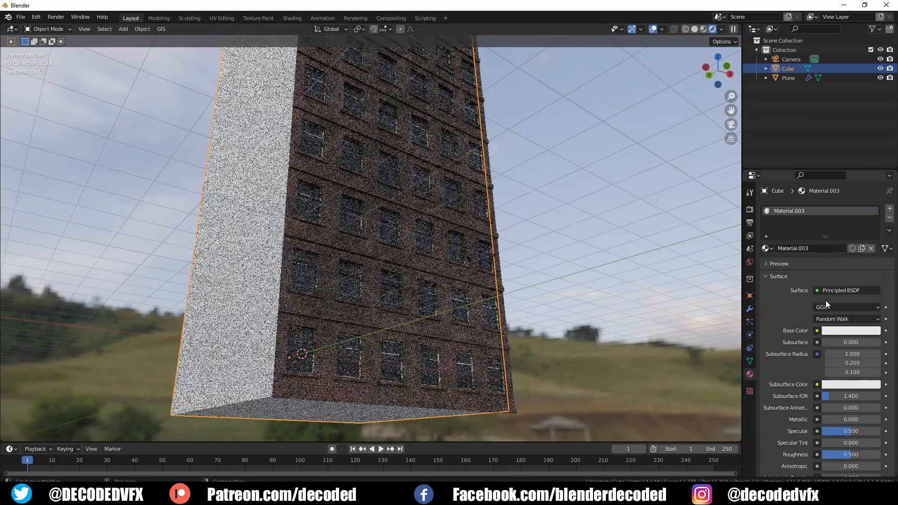
left_click(850, 331)
left_click(872, 265)
left_click_drag(852, 455, 828, 454)
scroll(835, 402, "down", 4)
left_click_drag(851, 356, 829, 356)
left_click_drag(832, 379, 874, 380)
Go to front orthographic view and select the facade plane.
middle_click_drag(439, 324, 516, 274)
key("KP_1")
scroll(442, 322, "down", 2)
left_click(750, 309)
Apply both Array modifiers on the facade.
left_click(401, 344)
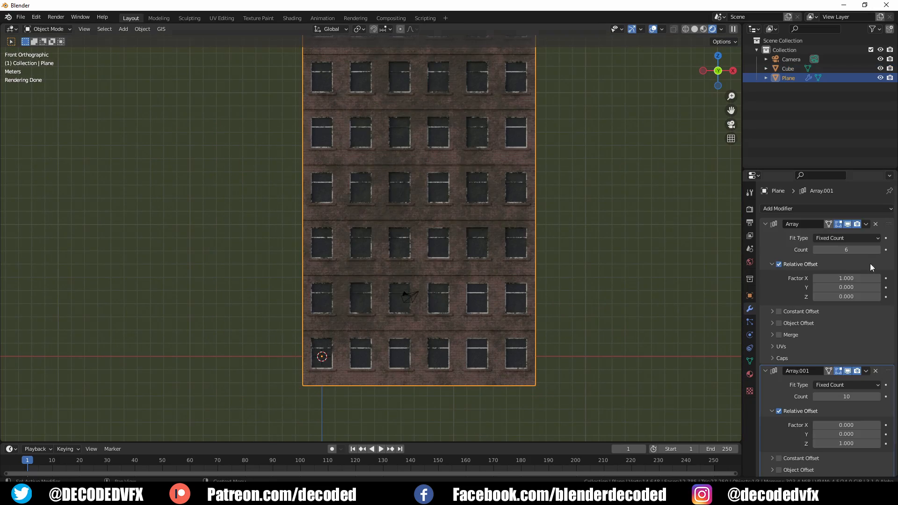
key("ctrl+a")
key("ctrl+a")
scroll(374, 346, "up", 3)
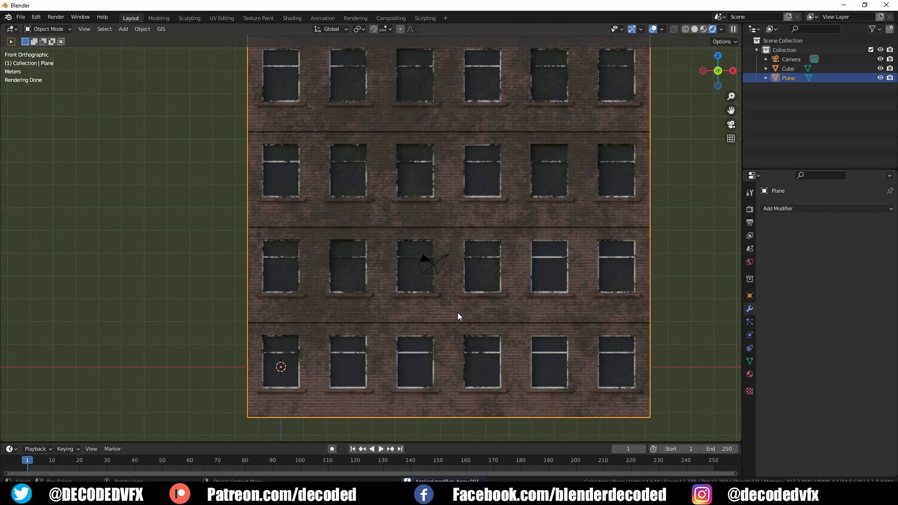
In the facade's Edit Mode, select one window pane face and frame it.
key("ctrl+Tab")
left_click(504, 294)
scroll(504, 294, "up", 3)
key("3")
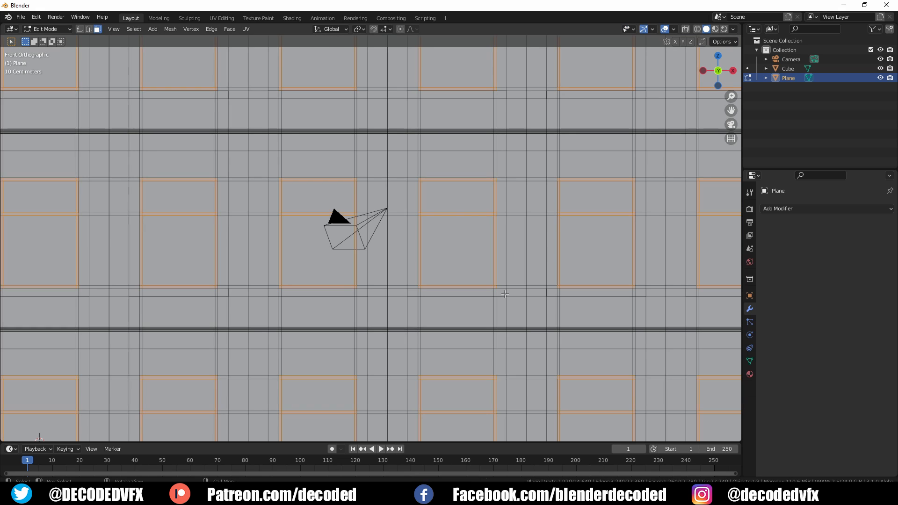
left_click(472, 267)
key("KP_Decimal")
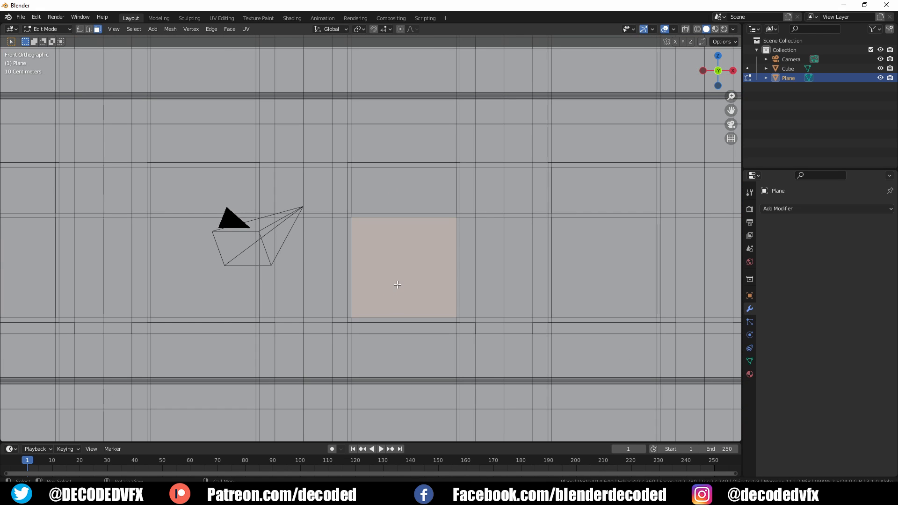
scroll(397, 284, "up", 2)
Separate the window pane into its own object and edit it.
key("p")
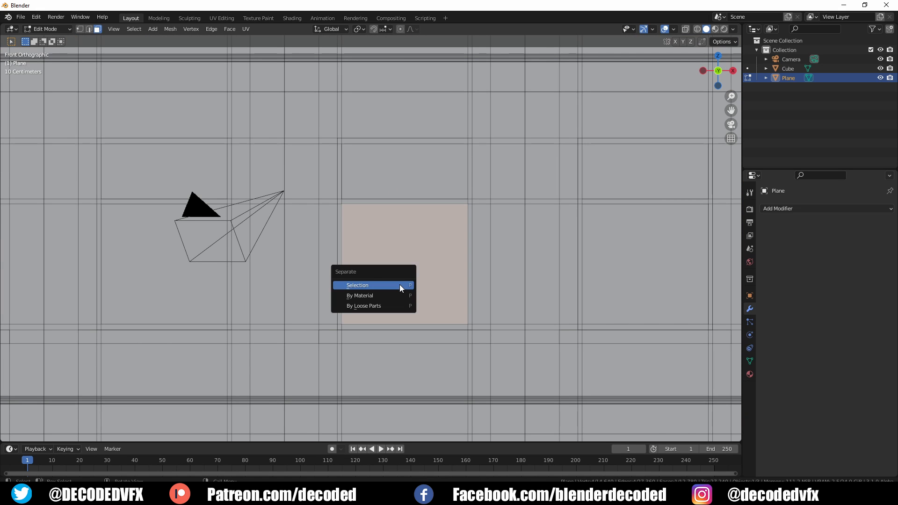
left_click(399, 284)
key("Tab")
left_click(422, 288)
scroll(421, 288, "up", 1)
scroll(420, 288, "up", 2)
key("Tab")
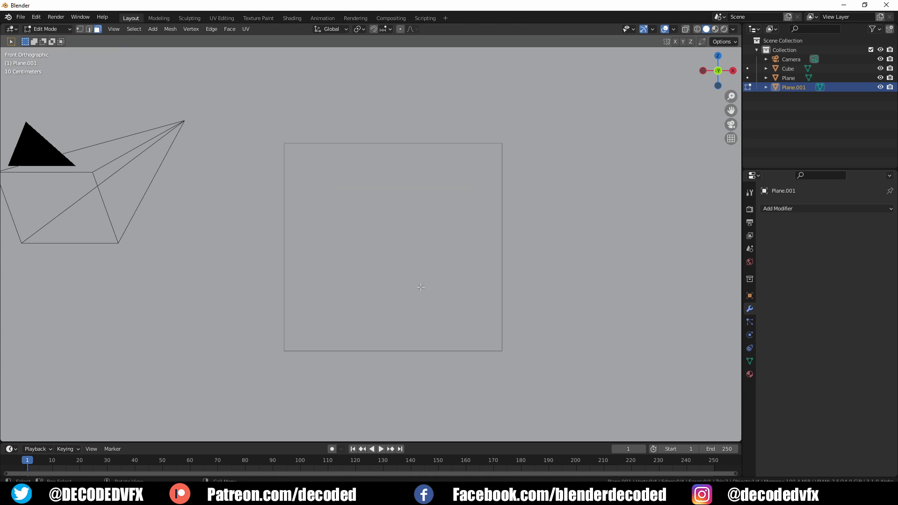
Knife jagged cuts into the pane and delete its middle face, leaving shards.
key("k")
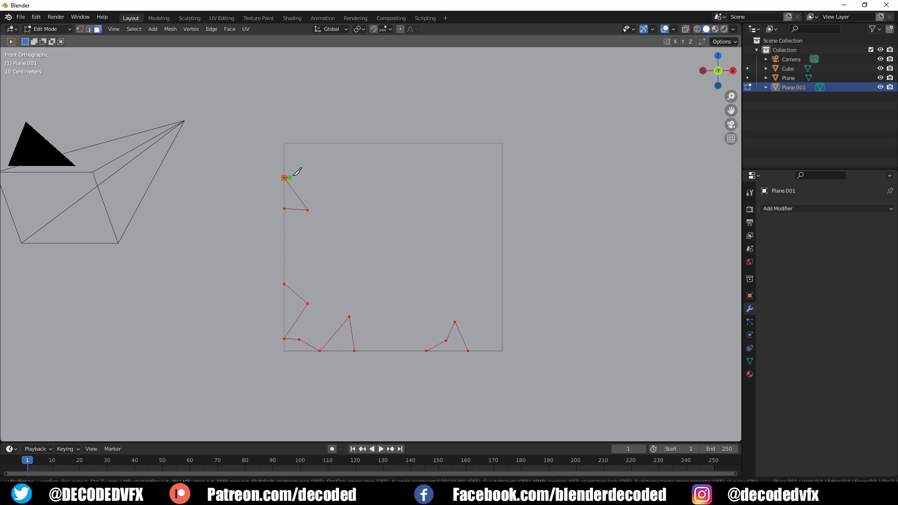
key("Return")
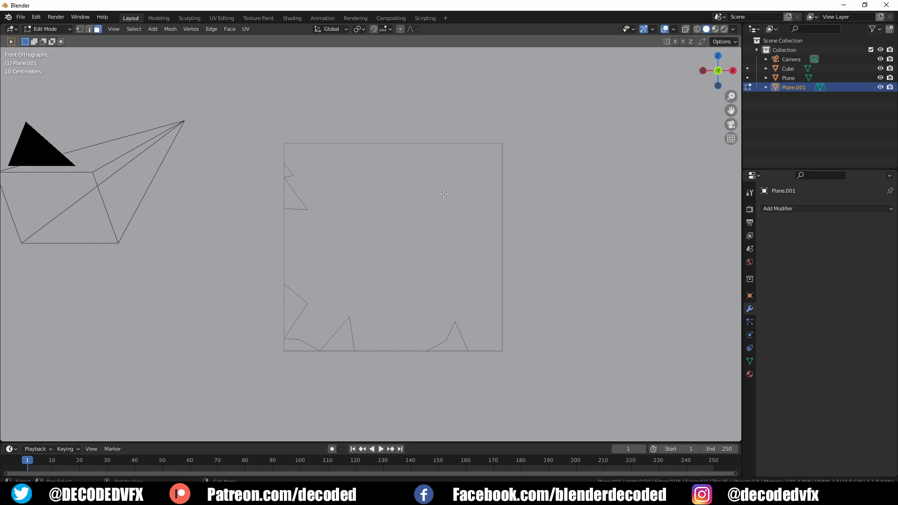
middle_click_drag(443, 193, 446, 273)
left_click(445, 272)
key("x")
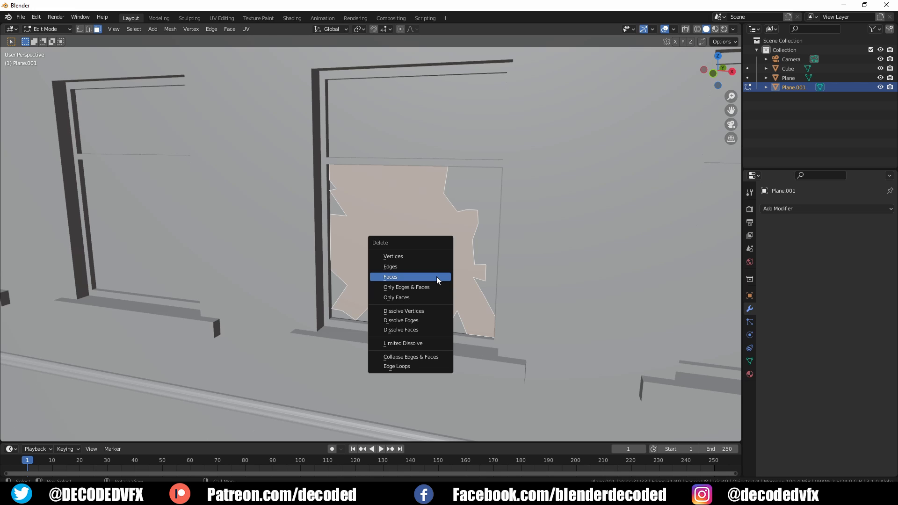
left_click(436, 276)
scroll(494, 256, "up", 4)
scroll(495, 257, "down", 4)
scroll(495, 257, "up", 3)
Extrude all shard faces 0.016 m to give the glass thickness.
middle_click_drag(495, 257, 501, 268)
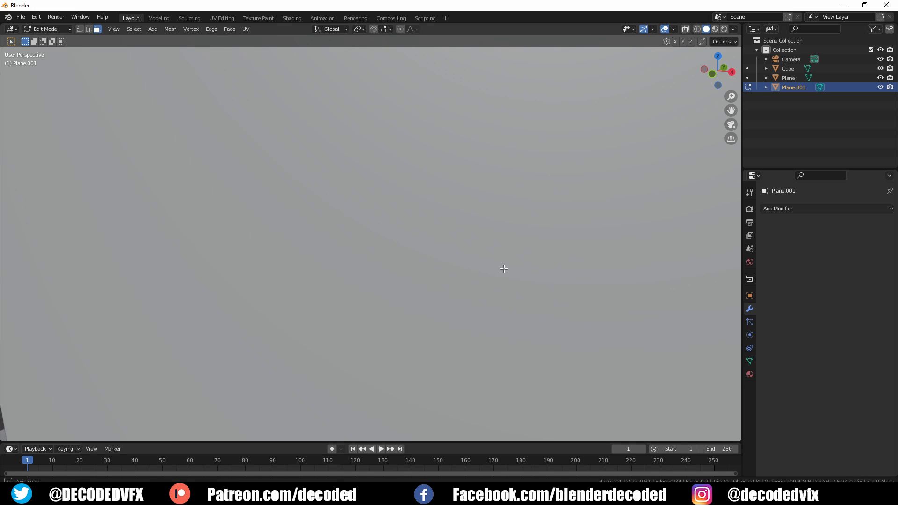
scroll(503, 269, "down", 5)
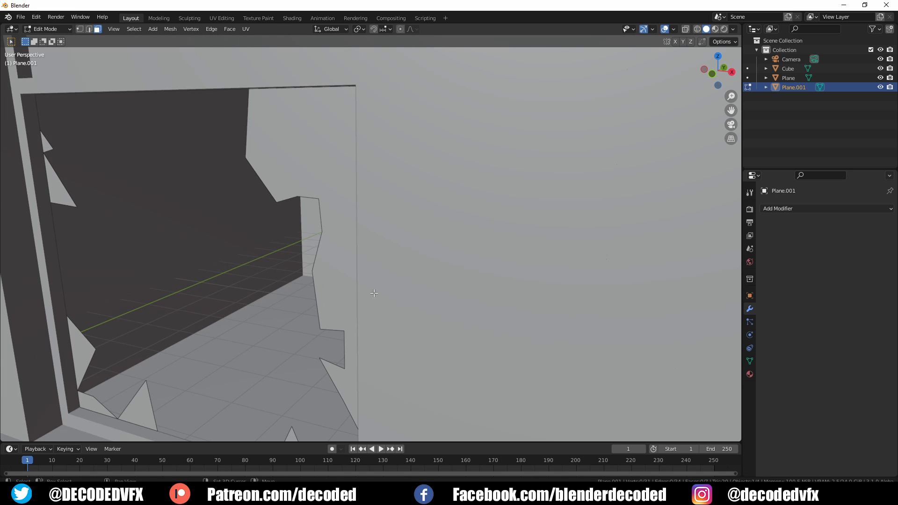
middle_click_drag(374, 294, 470, 246, "shift")
key("a")
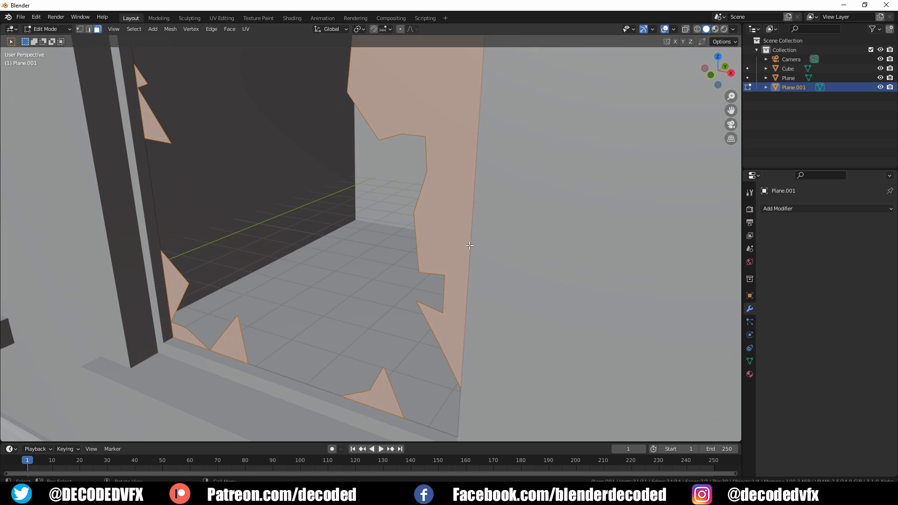
key("e")
left_click(465, 246)
scroll(467, 246, "down", 2)
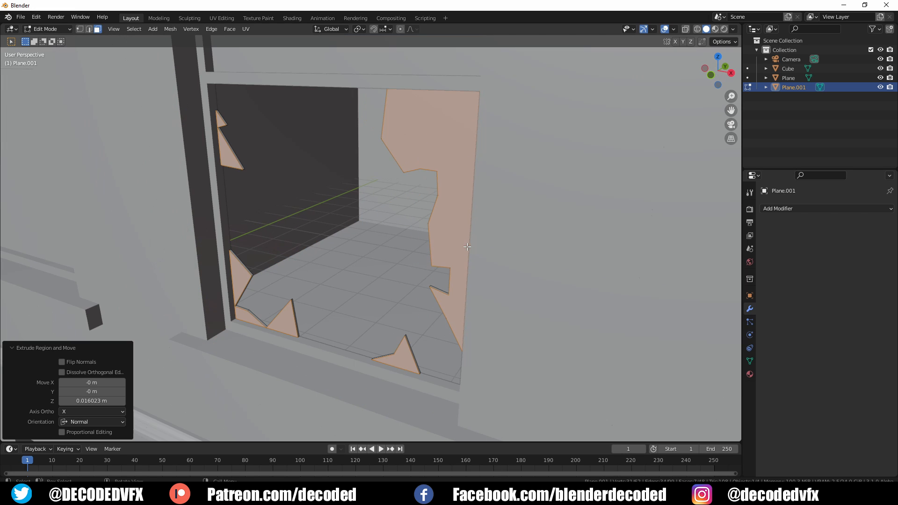
key("Tab")
Join the glass shards into the building wall plane with Ctrl+J.
middle_click_drag(447, 260, 480, 256)
left_click(509, 271, "shift")
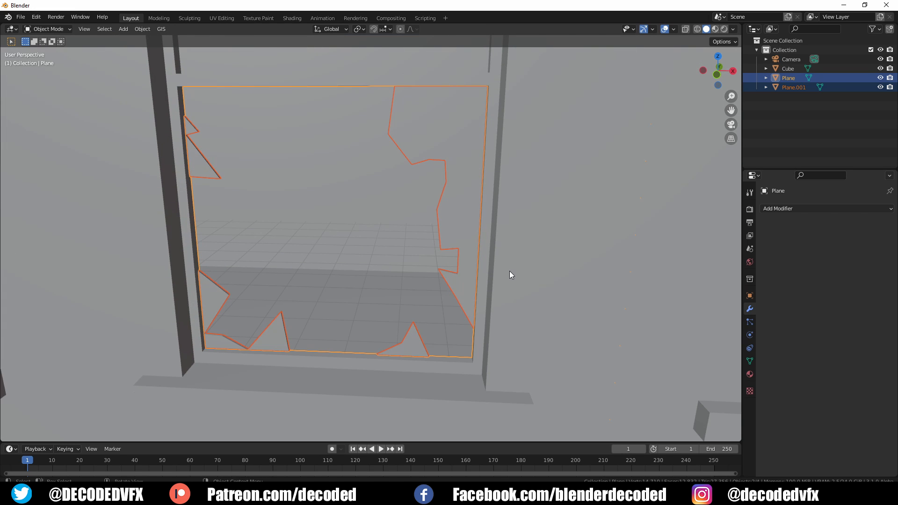
scroll(509, 270, "down", 6)
key("ctrl+j")
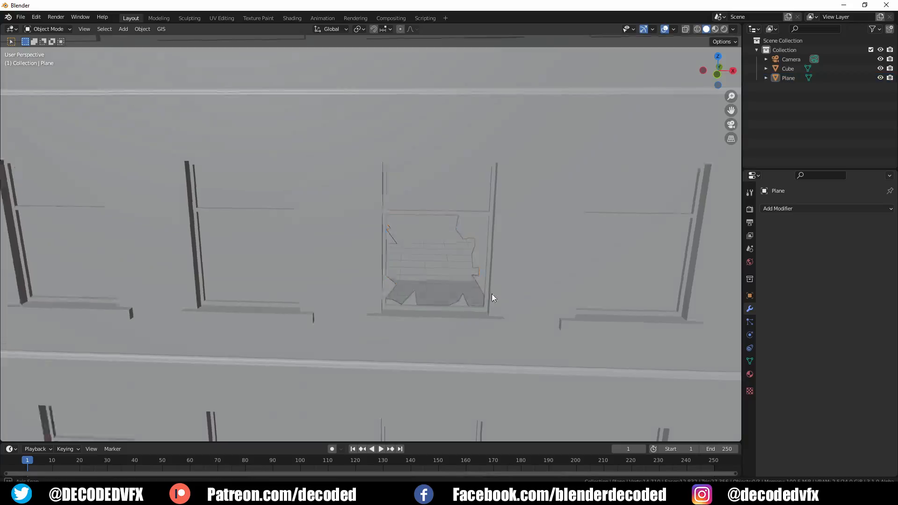
Switch the viewport to Rendered shading and select the black cube.
middle_click_drag(492, 294, 507, 279)
key("z")
left_click(509, 229)
mouse_move(497, 240)
middle_mouse_down()
mouse_move(511, 231)
mouse_move(516, 192)
mouse_move(517, 217)
mouse_move(416, 352)
middle_mouse_up()
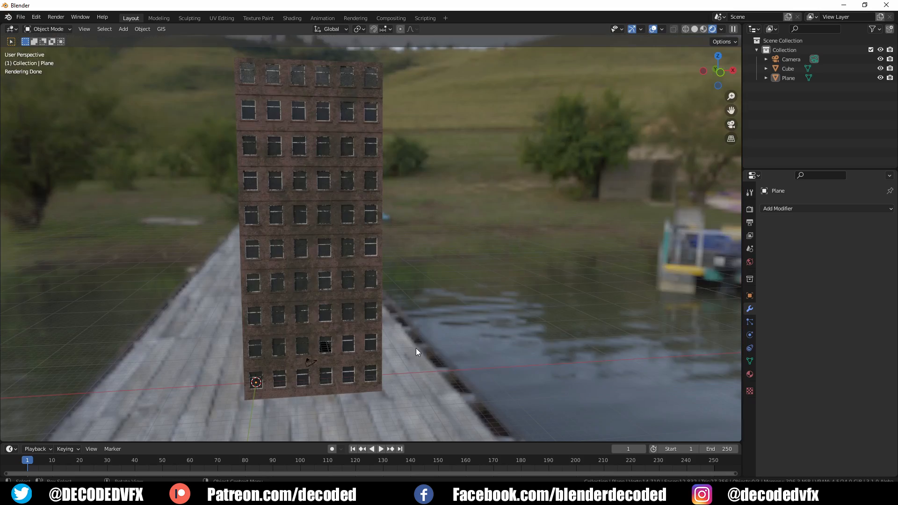
middle_click_drag(454, 323, 365, 337)
left_click(478, 276)
Delete the cube's front face in Edit Mode.
key("Tab")
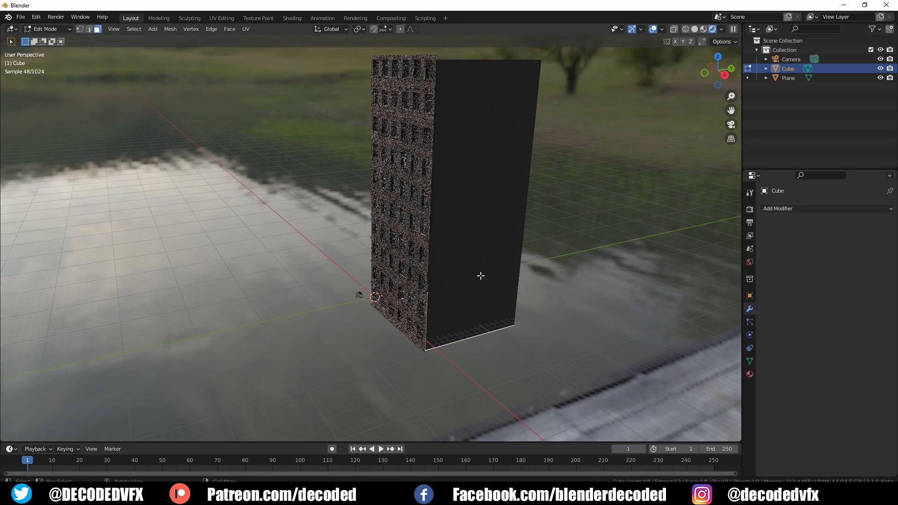
left_click(478, 265)
key("x")
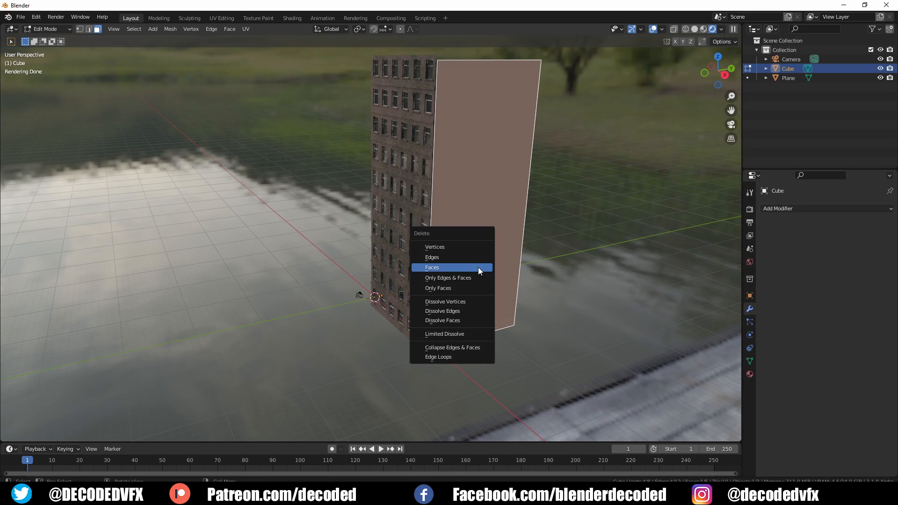
left_click(478, 267)
key("Tab")
Duplicate the building wall plane and rotate the copy -90° on Z.
left_click(413, 268)
middle_click_drag(414, 268, 336, 309)
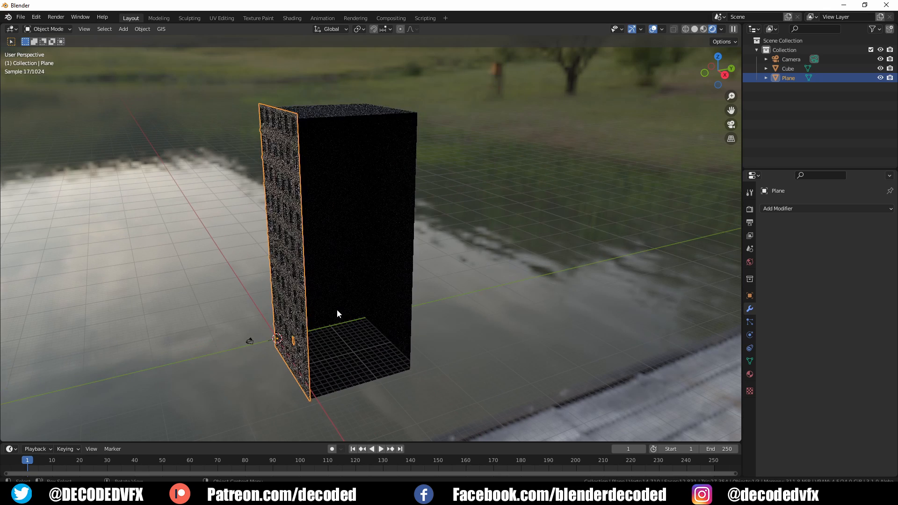
key("shift+d")
right_click(312, 345)
type("r")
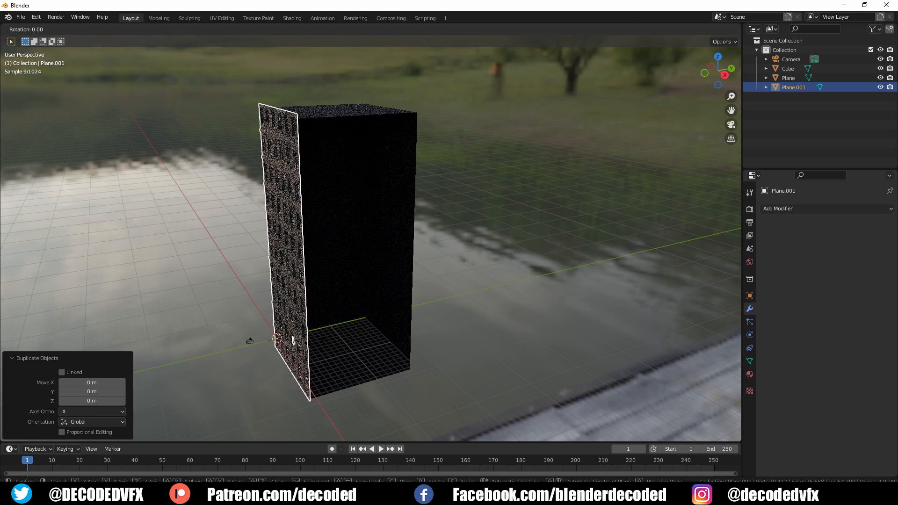
type("z-90")
key("Return")
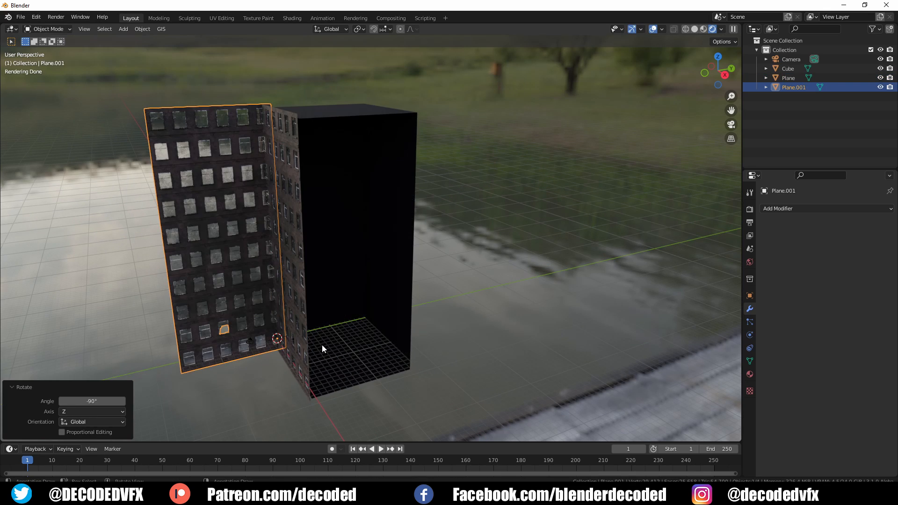
From top view, rotate the wall copy a further 180°.
middle_click_drag(273, 344, 306, 333)
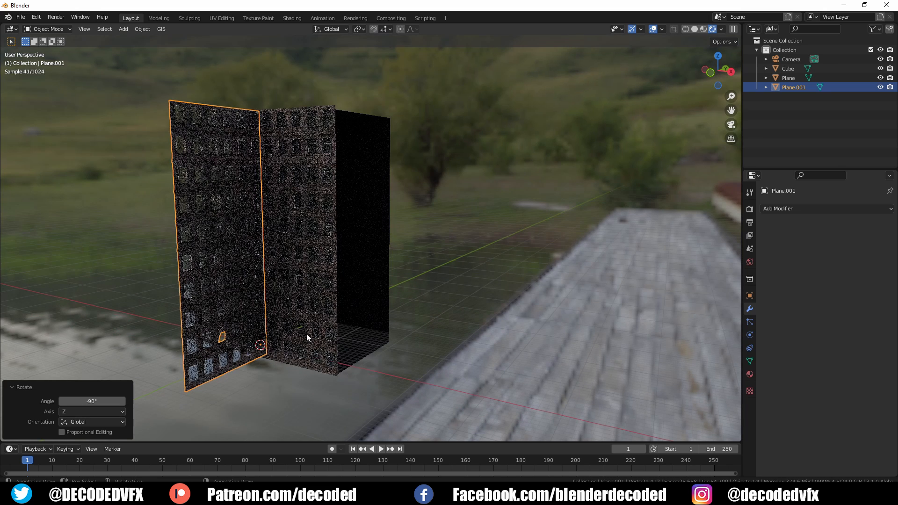
key("KP_7")
scroll(254, 245, "up", 3)
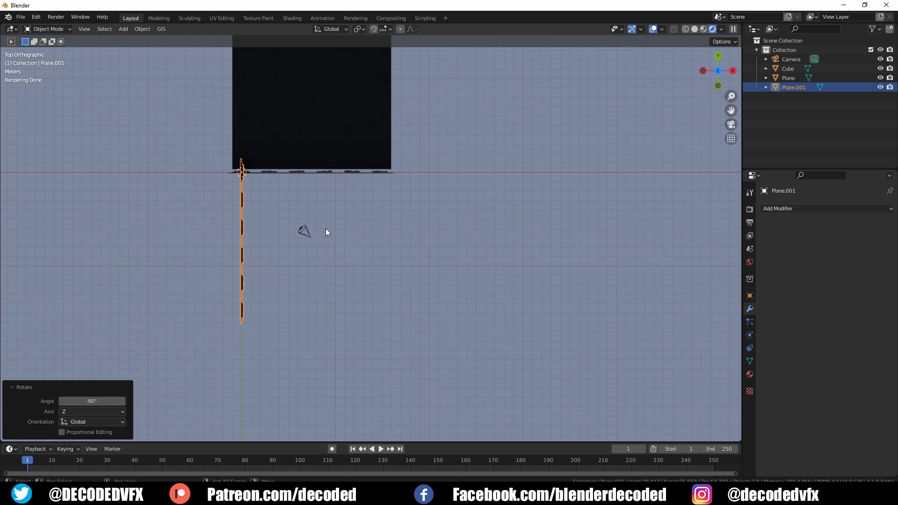
left_click_drag(310, 218, 244, 280)
scroll(237, 268, "up", 2)
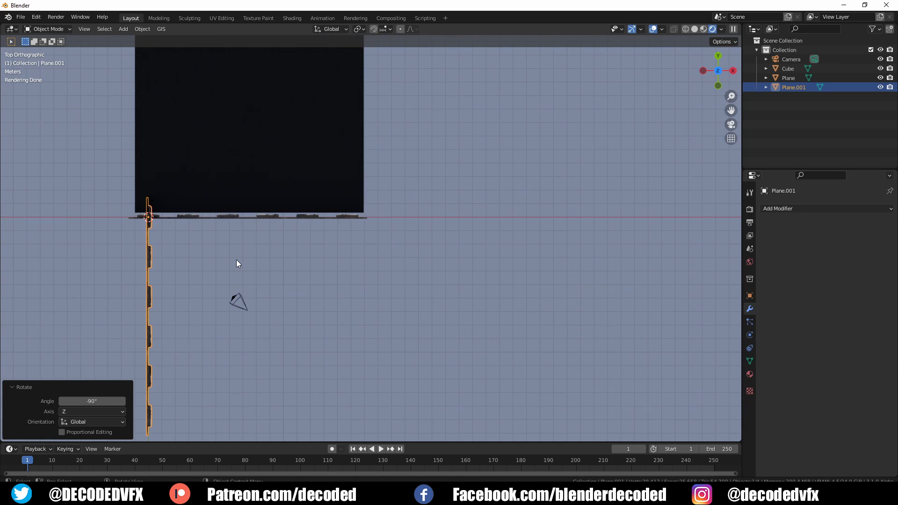
type("r180")
key("Return")
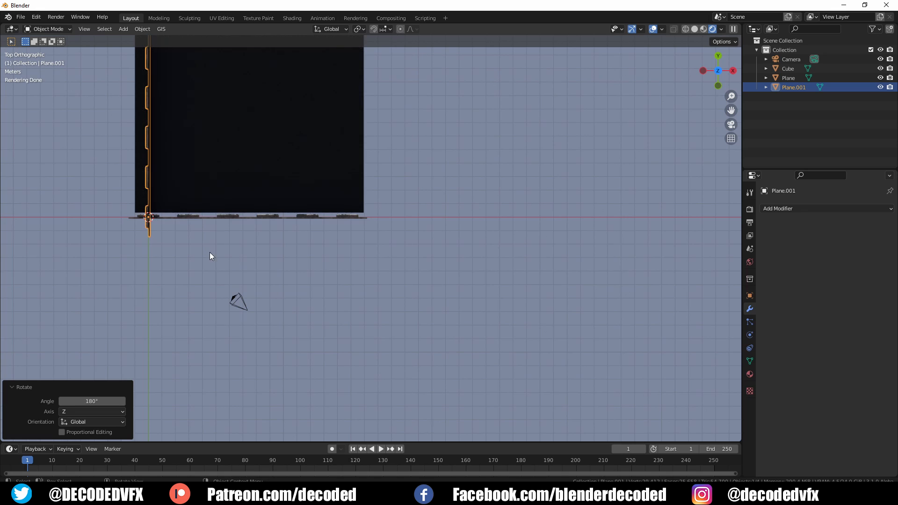
Set snapping to Vertex and snap the wall copy onto the cube's corner.
key("g")
left_click(380, 213)
scroll(377, 200, "up", 4)
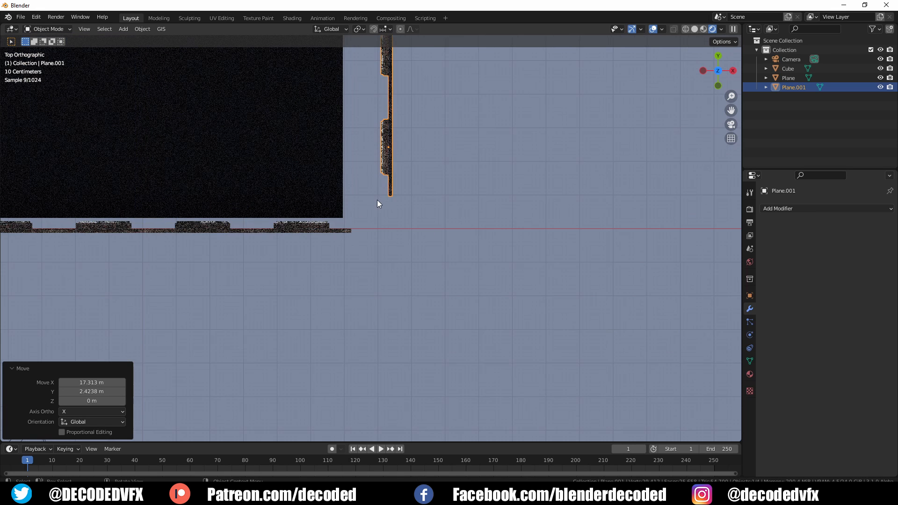
scroll(387, 246, "up", 2)
key("g")
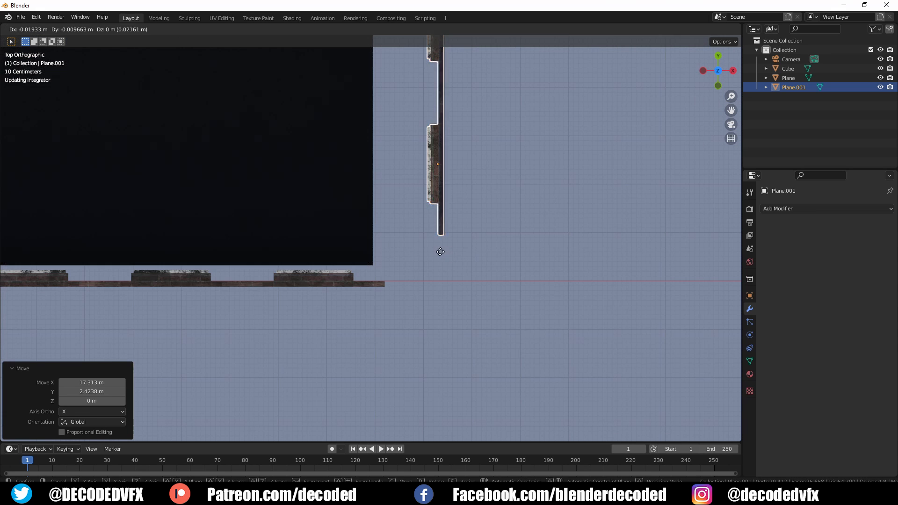
left_click(385, 290)
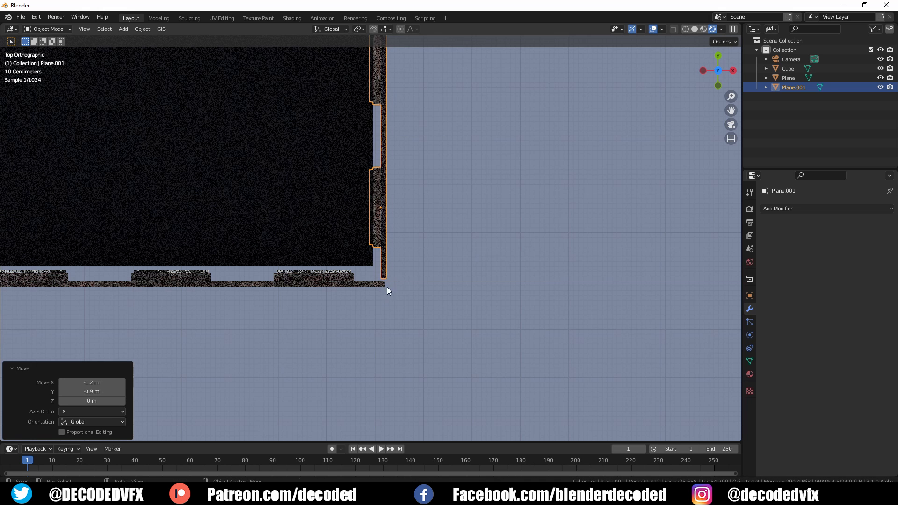
left_click(383, 30)
left_click(369, 67)
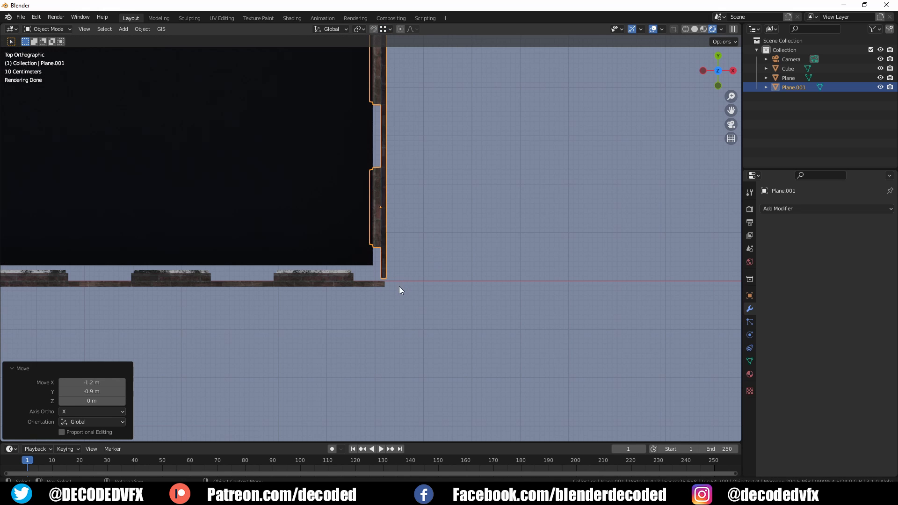
key("g")
left_click(390, 284)
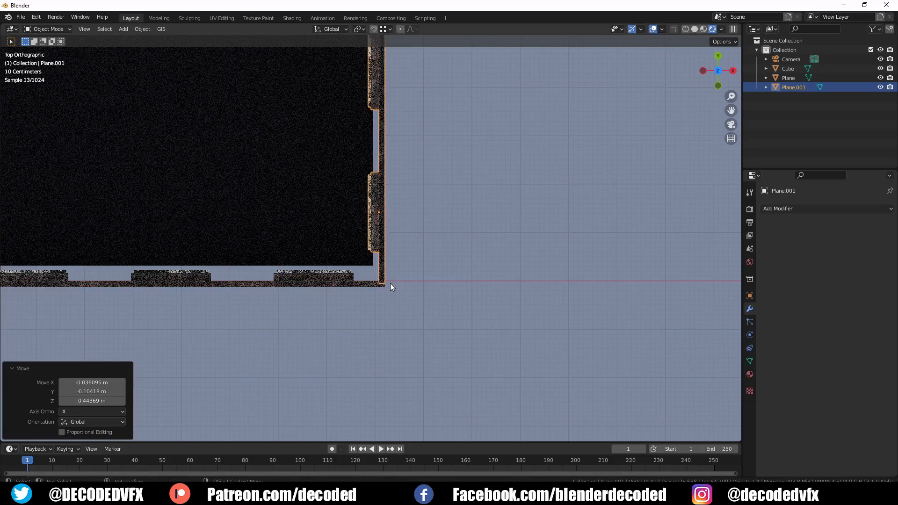
Deselect everything and view the building from a near-horizontal angle.
middle_click_drag(390, 283, 363, 231)
scroll(363, 231, "down", 8)
key("alt+a")
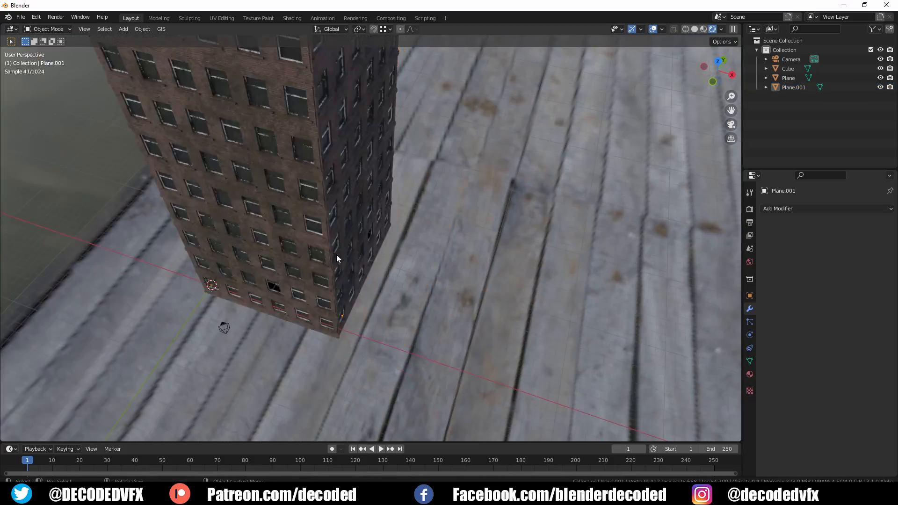
middle_click_drag(338, 259, 308, 188)
scroll(328, 220, "up", 3)
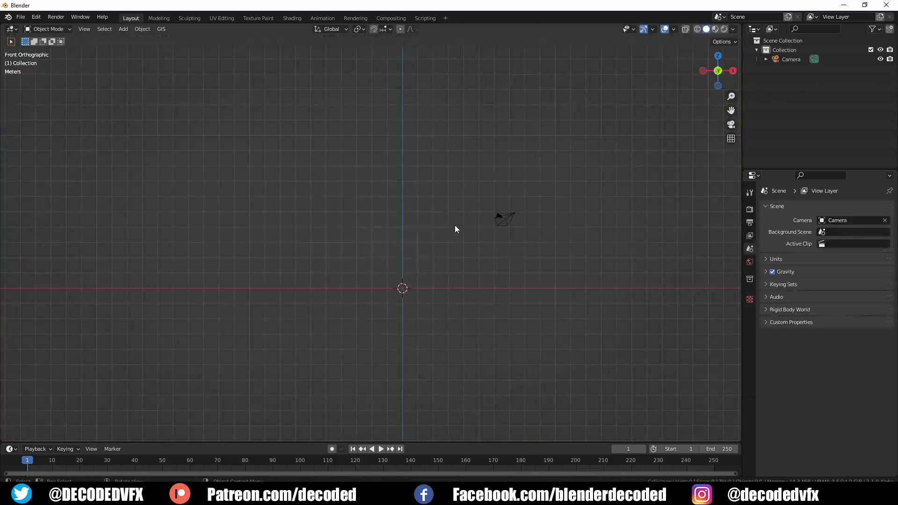
key("shift+a")
Add a plane, rotate it 90° on X, scale Z by 2, and apply rotation and scale.
mouse_move(453, 221)
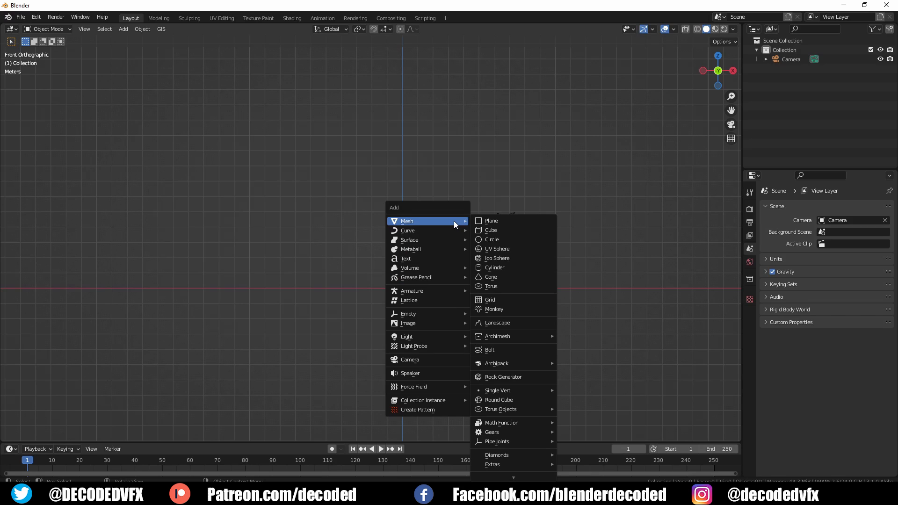
left_click(497, 221)
type("rx")
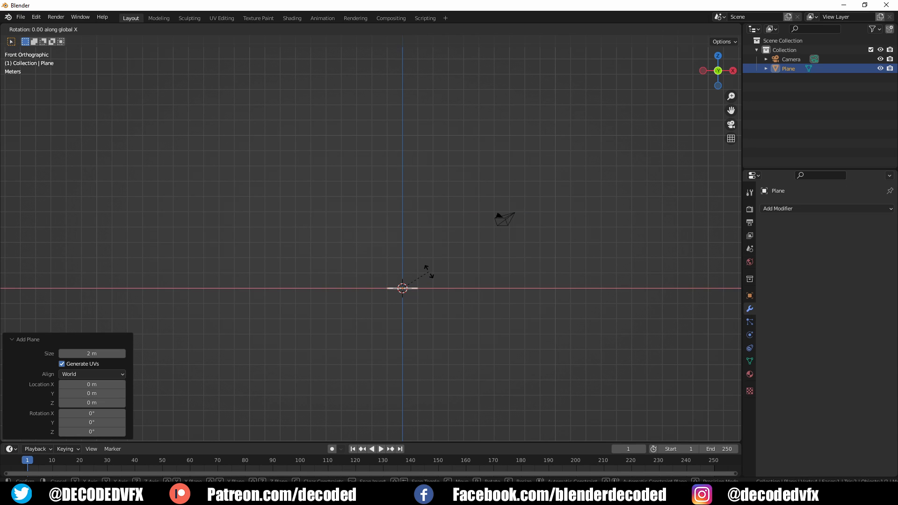
type("90")
key("Return")
type("s")
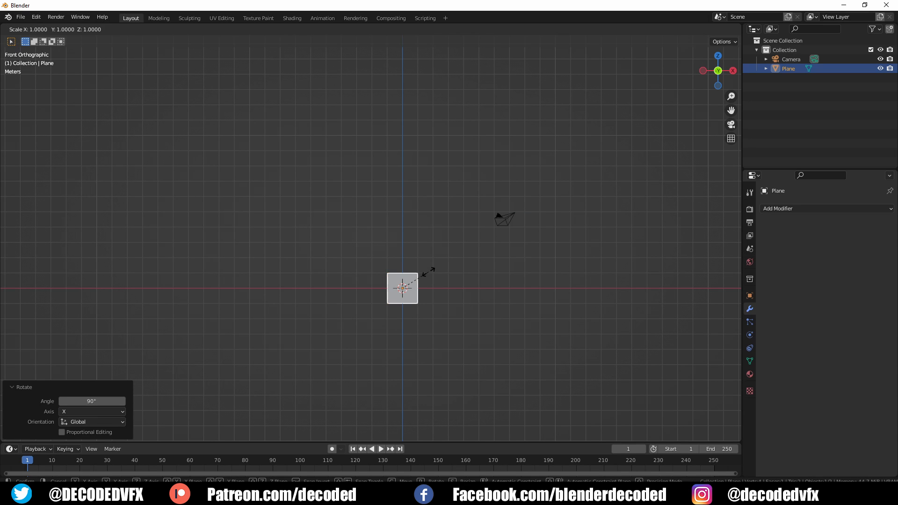
type("z2")
key("Return")
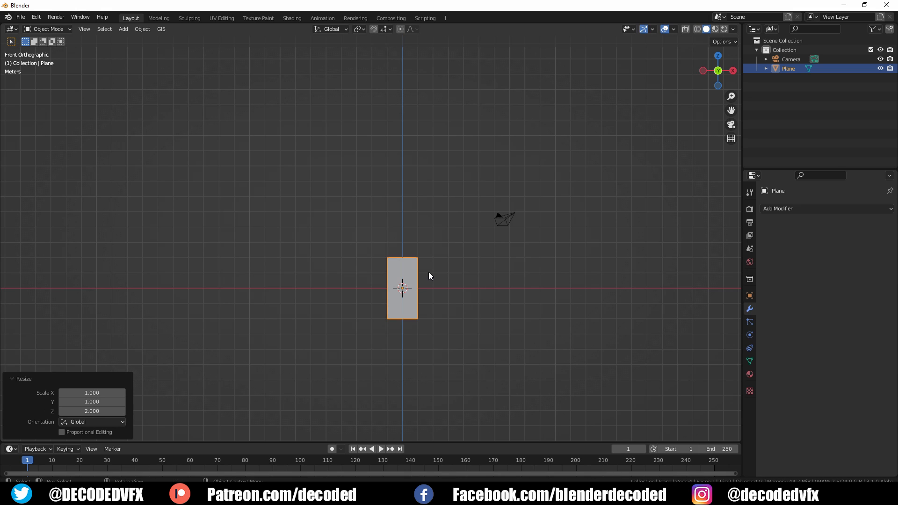
key("ctrl+a")
Apply the plane's rotation and scale, then add 20 evenly spaced horizontal loop cuts.
left_click(429, 271)
scroll(411, 283, "up", 5)
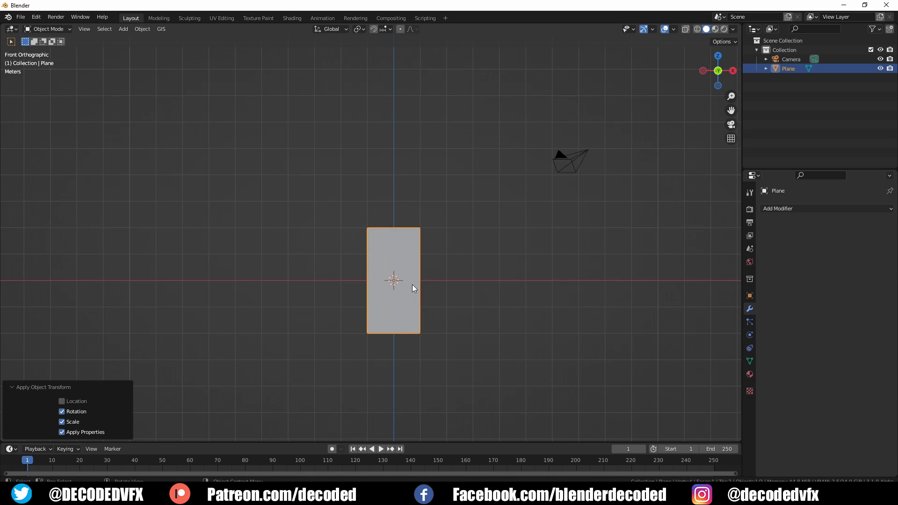
key("Tab")
scroll(427, 287, "up", 19)
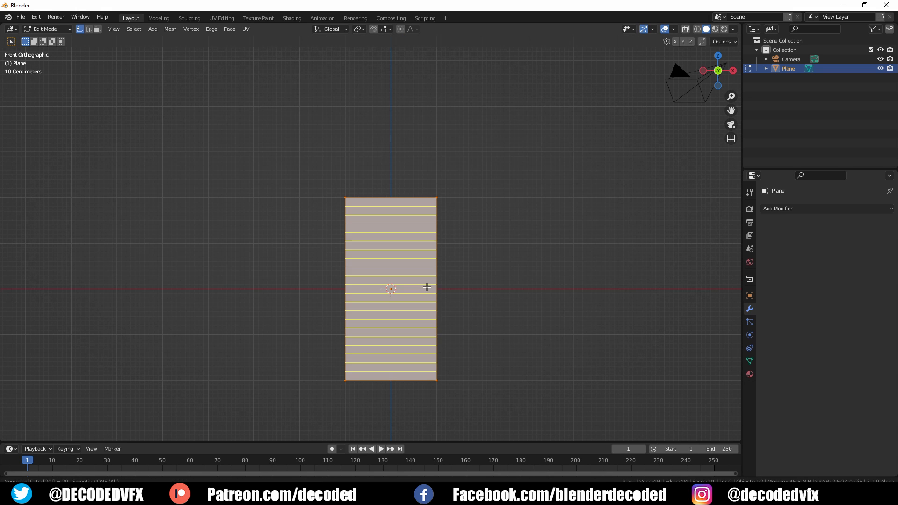
left_click(427, 287)
right_click(427, 288)
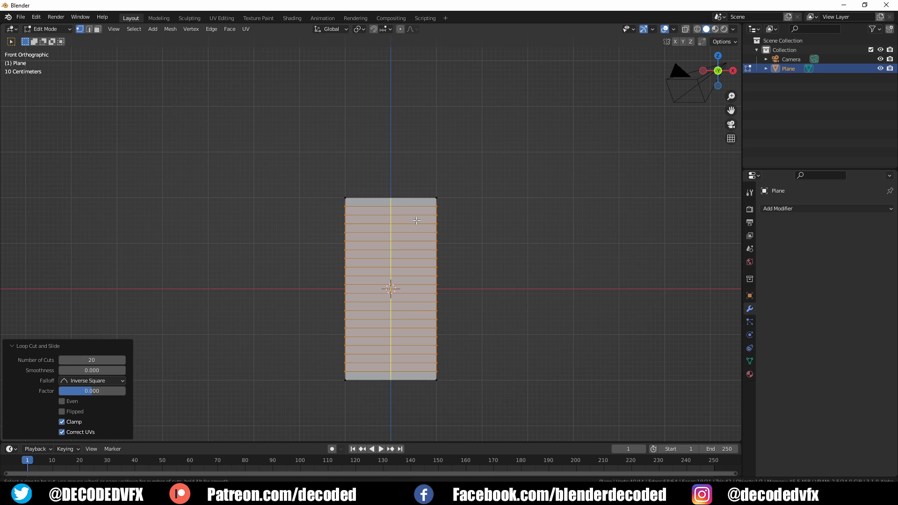
Add 10 evenly spaced vertical loop cuts across the plane.
key("ctrl+r")
scroll(415, 218, "up", 9)
left_click(415, 219)
right_click(414, 218)
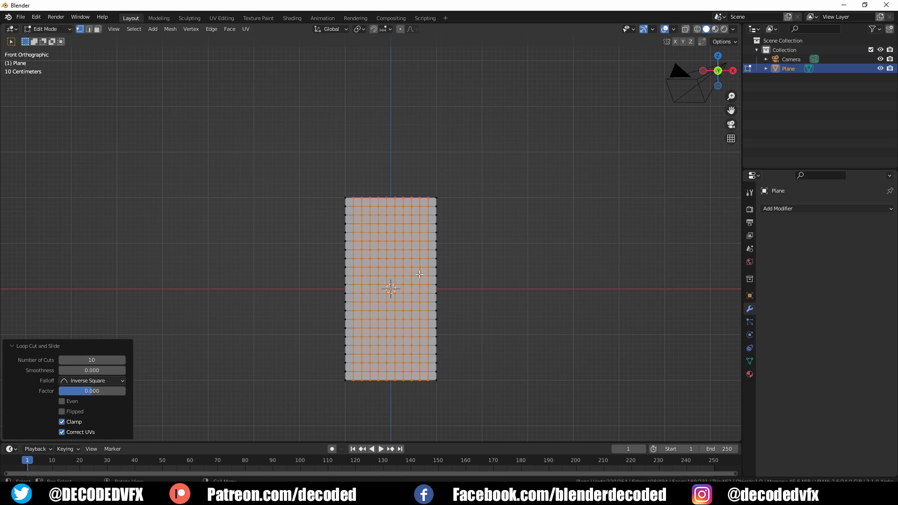
scroll(415, 292, "up", 1)
scroll(416, 290, "up", 1)
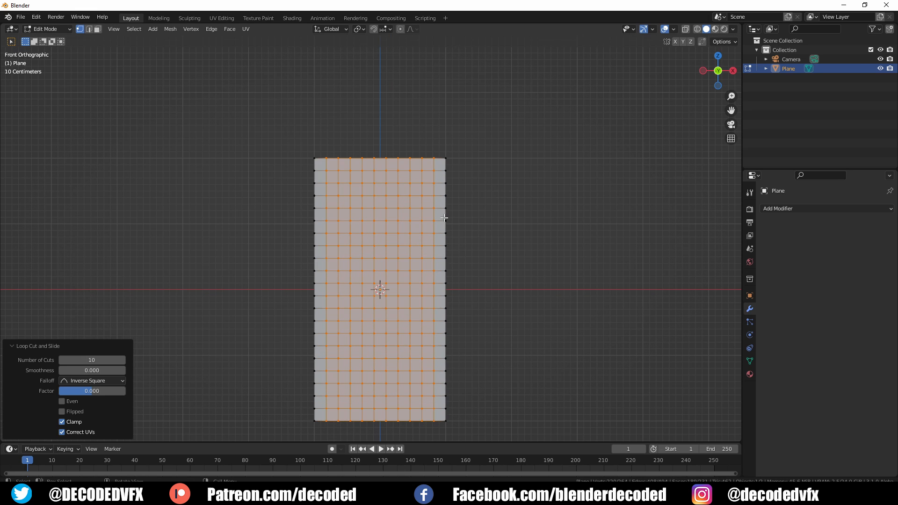
Assign the plane's top corner vertices to a new vertex group named Group.
left_click(454, 153)
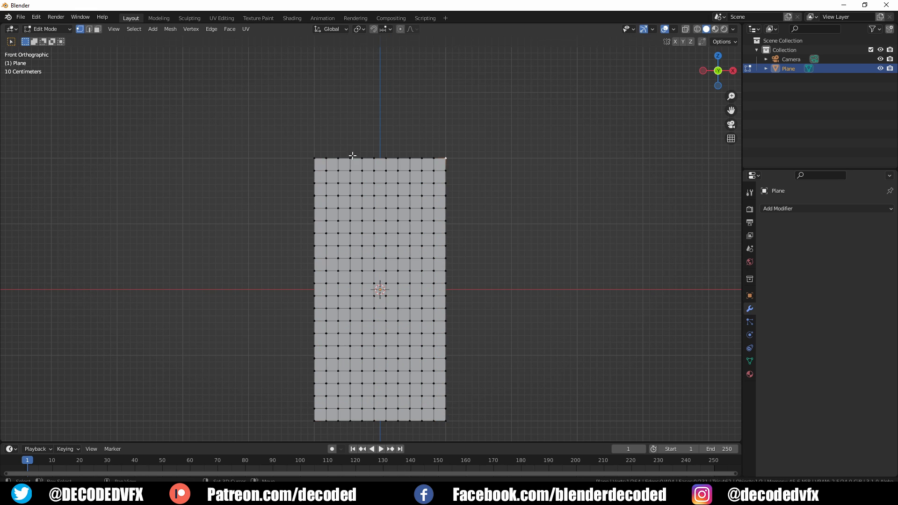
left_click(750, 361)
left_click(885, 238)
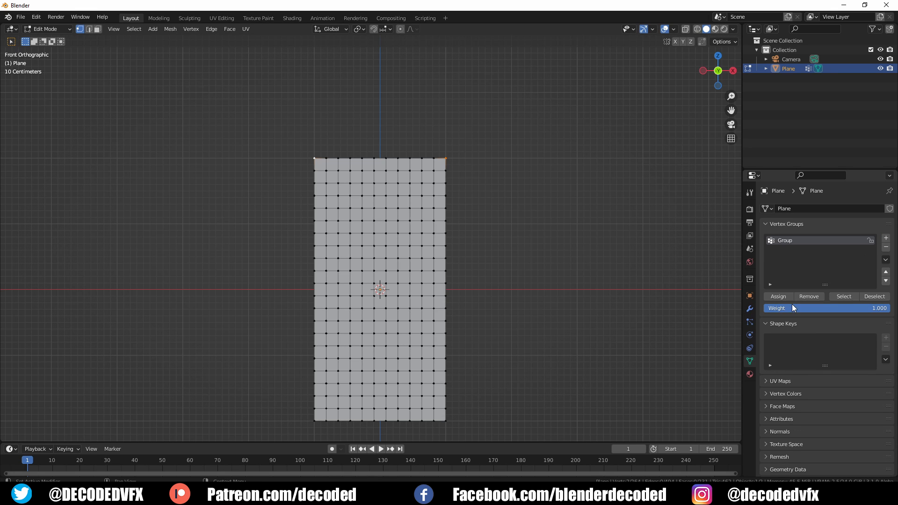
key("Tab")
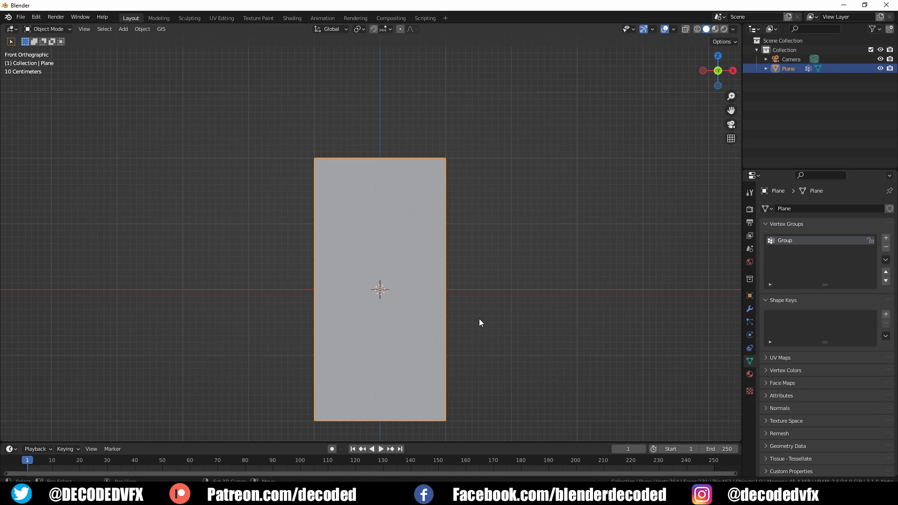
key("KP_Decimal")
Add Cloth physics to the plane, pinned by the Group vertex group with shrinking factor -0.07.
left_click(750, 309)
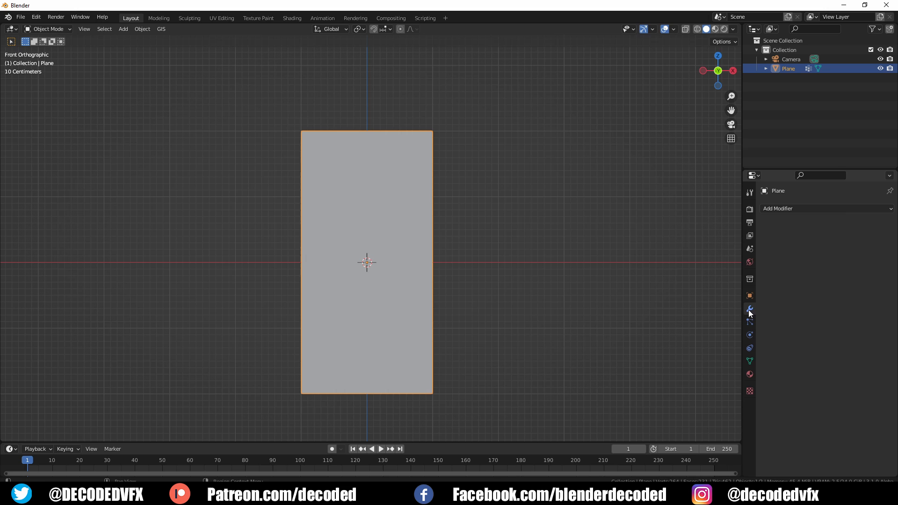
left_click(837, 211)
left_click(853, 234)
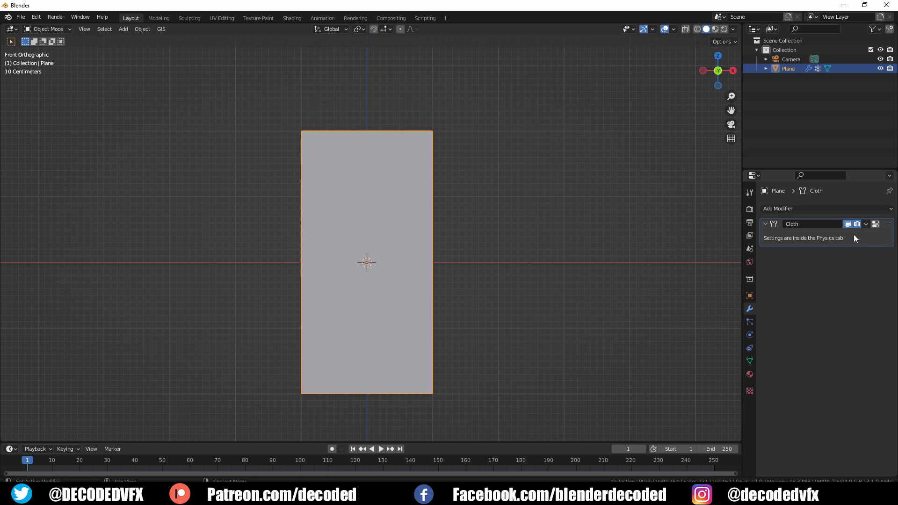
left_click(875, 224)
scroll(809, 260, "down", 3)
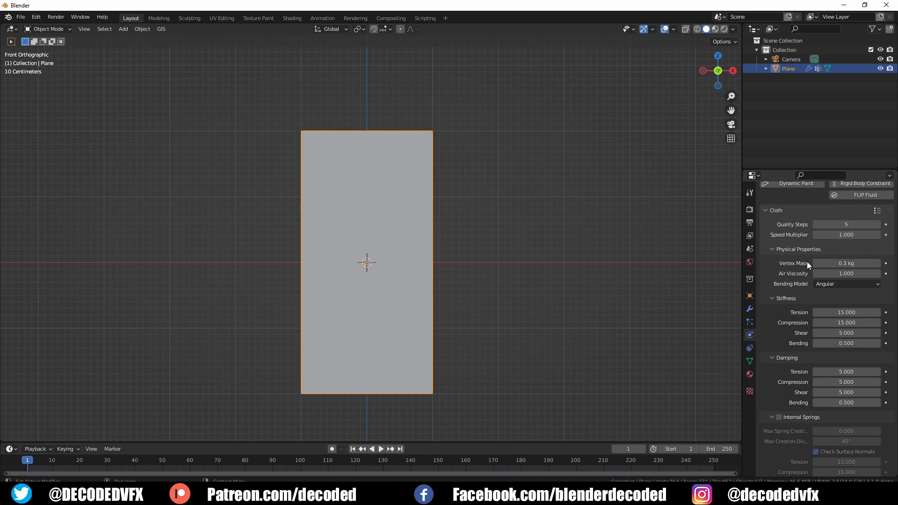
scroll(807, 264, "down", 9)
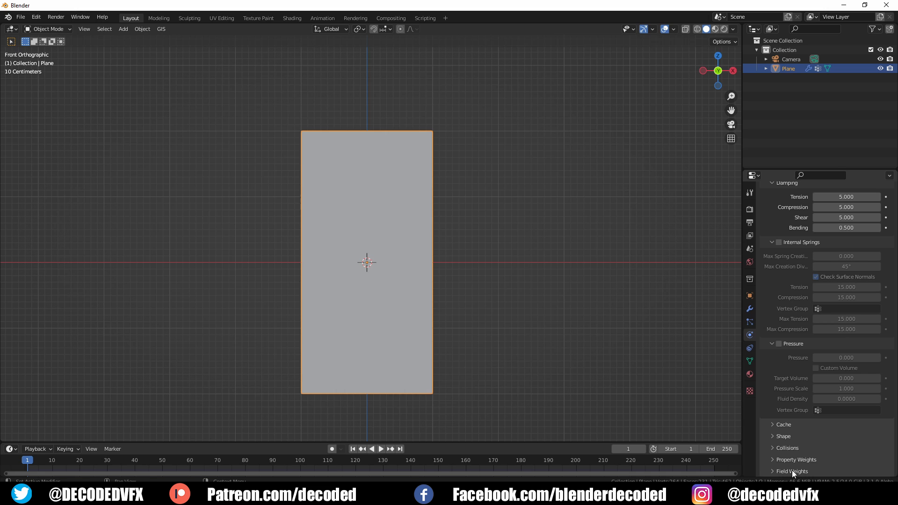
left_click(784, 436)
scroll(784, 436, "down", 4)
left_click(844, 379)
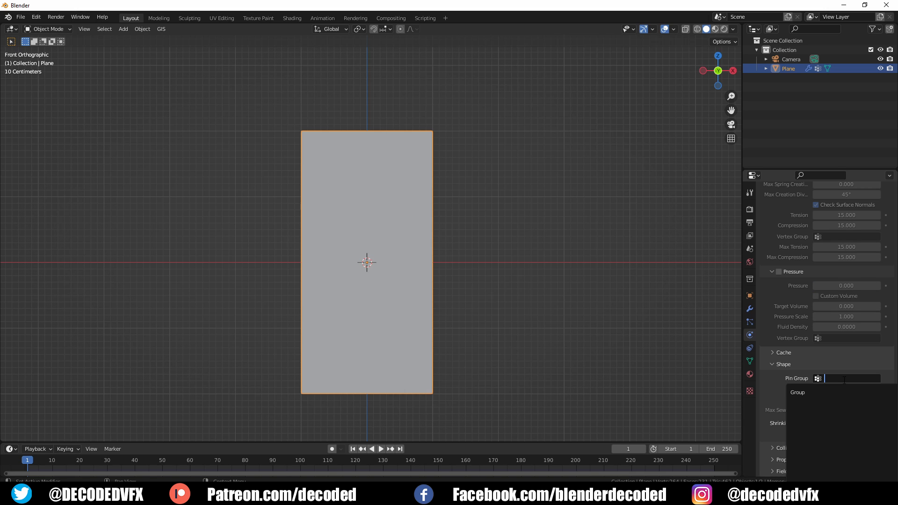
left_click(798, 392)
Play the cloth simulation from the first frame to watch the plane sag.
middle_click_drag(622, 336, 394, 438)
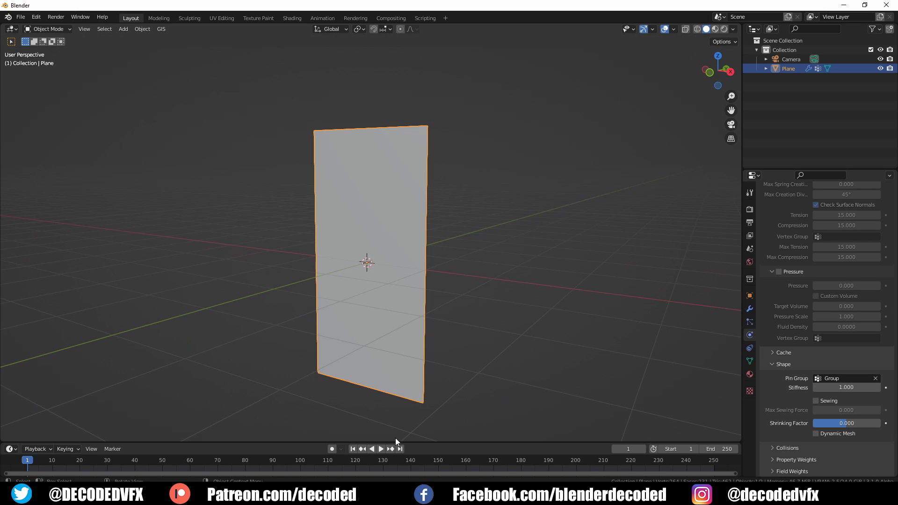
left_click(381, 450)
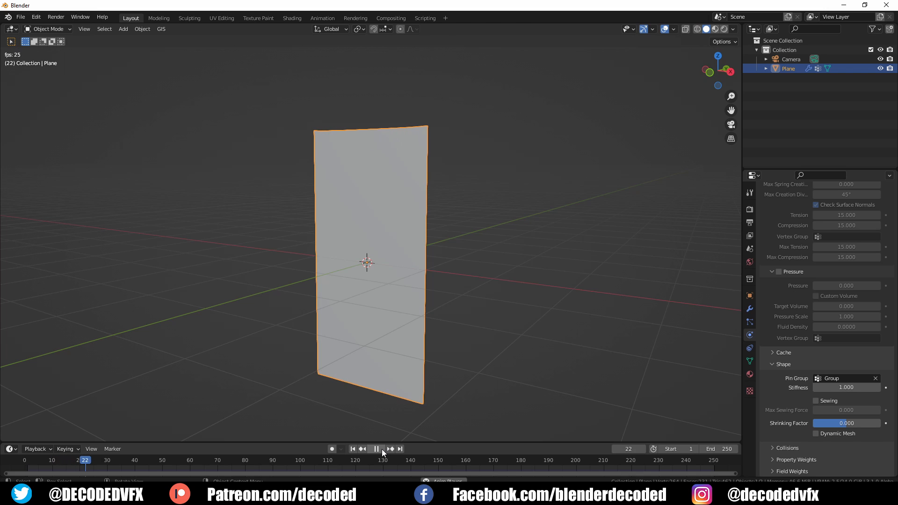
left_click(381, 448)
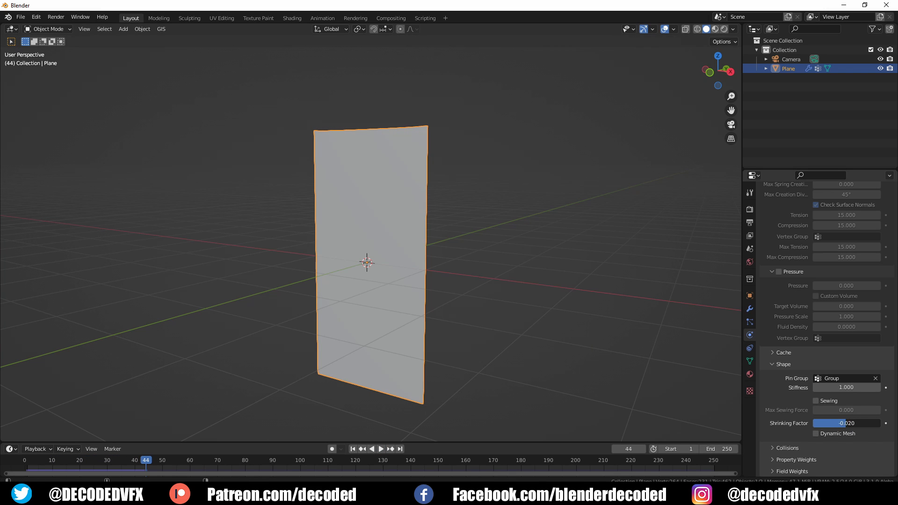
left_click(353, 449)
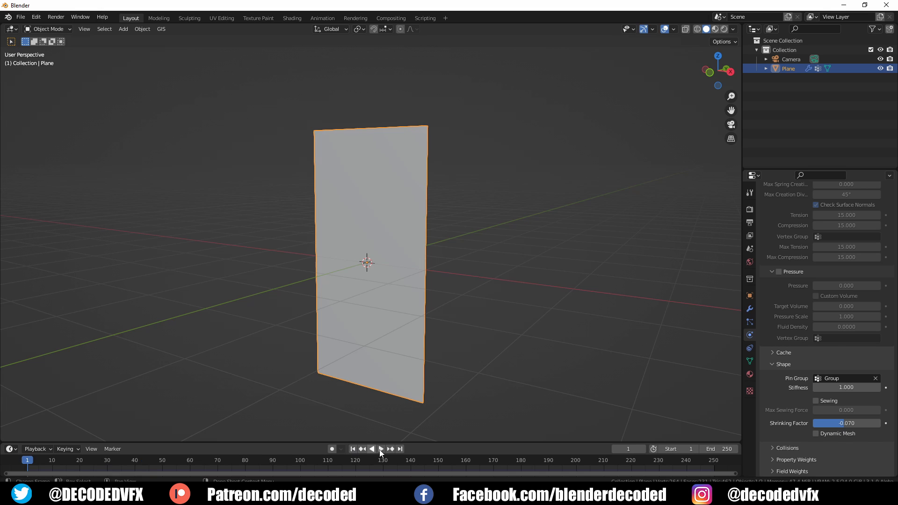
left_click(381, 449)
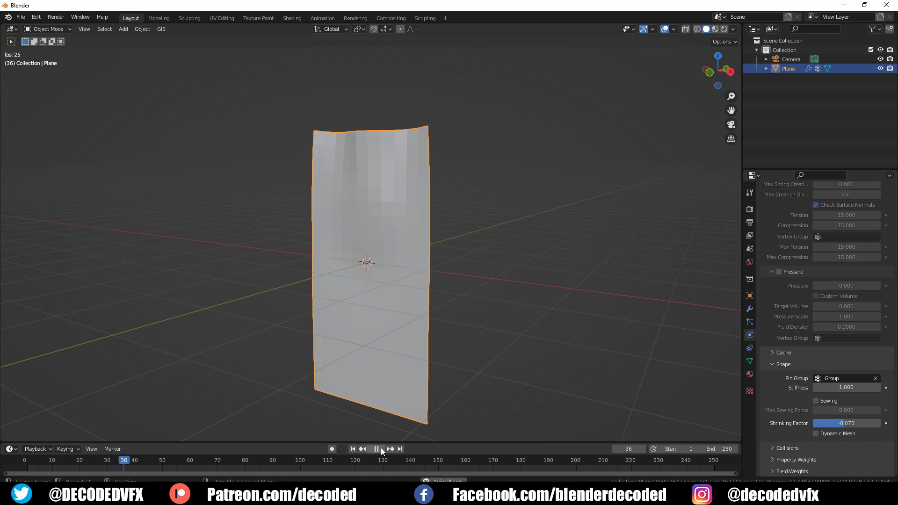
Shade the plane smooth and begin a loop cut near its bottom.
right_click(402, 238)
left_click(403, 239)
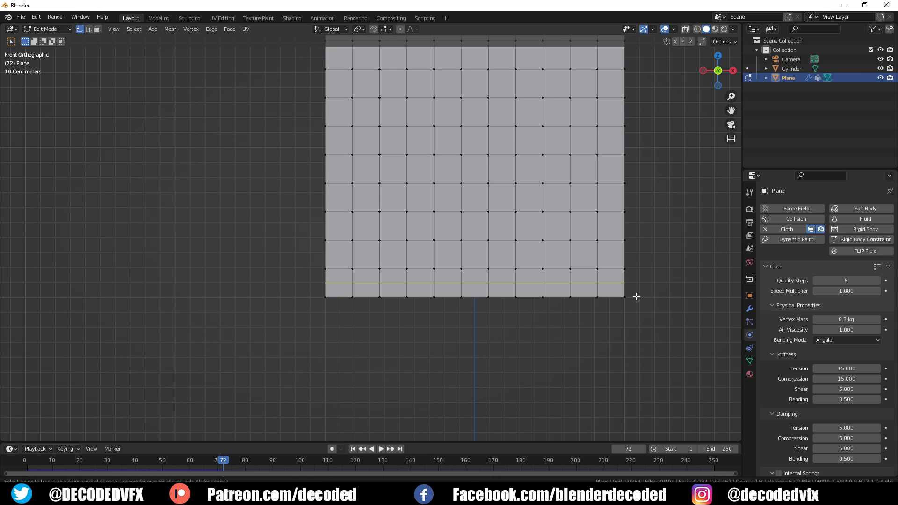
left_click(636, 297)
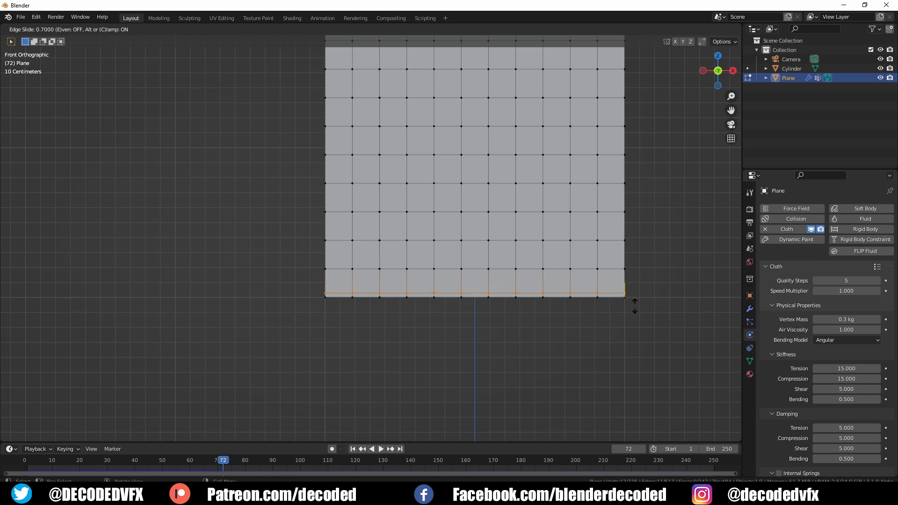
Slide the loop cut toward the bottom and select the bottom-left corner vertices and edges.
left_click(353, 305)
scroll(322, 302, "up", 5)
left_click_drag(326, 304, 310, 276)
scroll(298, 299, "down", 3)
middle_click_drag(299, 300, 408, 278, "shift")
key("2")
left_click_drag(425, 282, 417, 264)
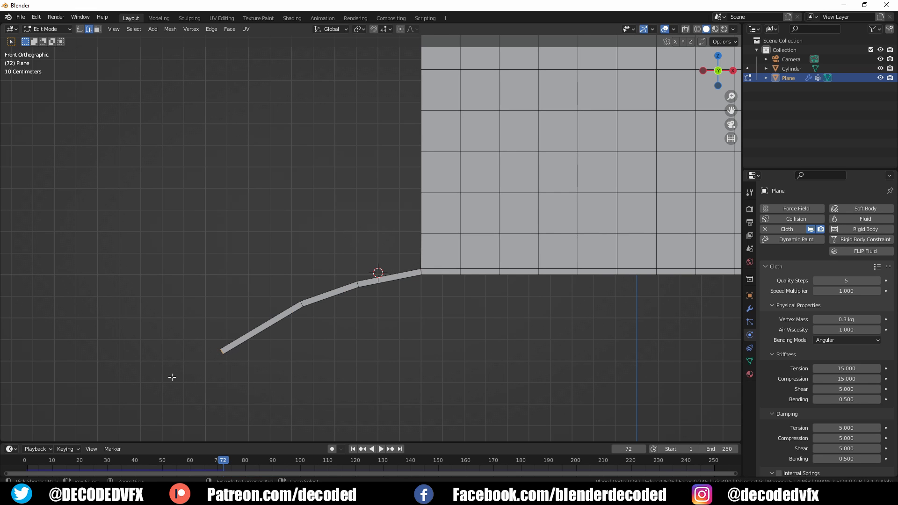
middle_click_drag(149, 414, 190, 386, "shift")
key("1")
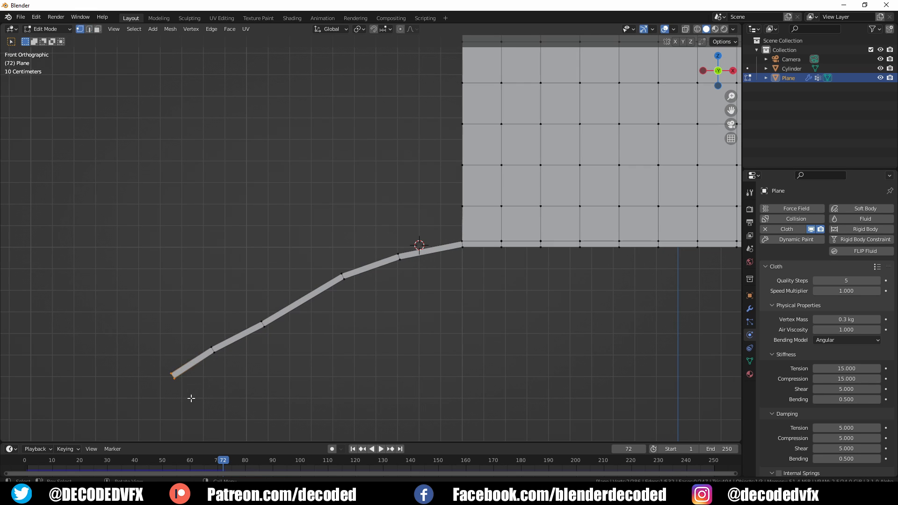
Return to Object Mode and replay the cloth with the strand trailing from its corner.
left_click(750, 361)
key("Tab")
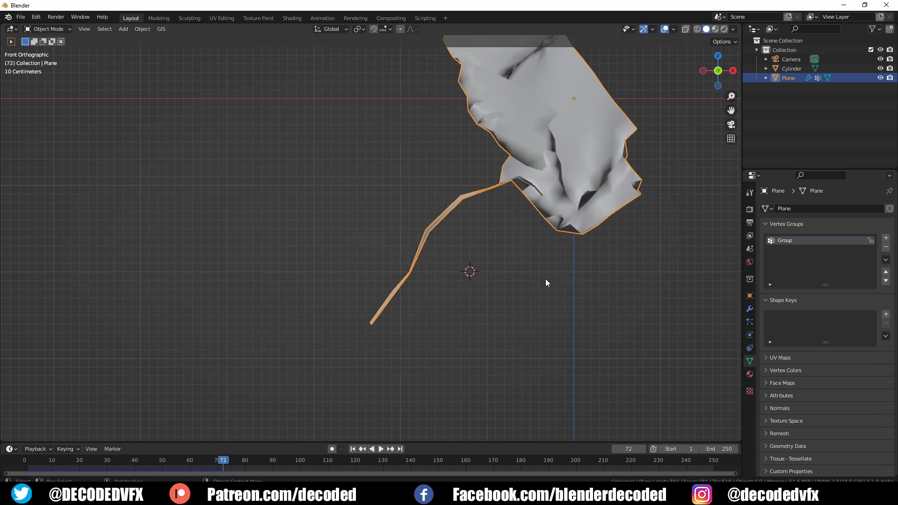
scroll(358, 350, "down", 5)
left_click(353, 449)
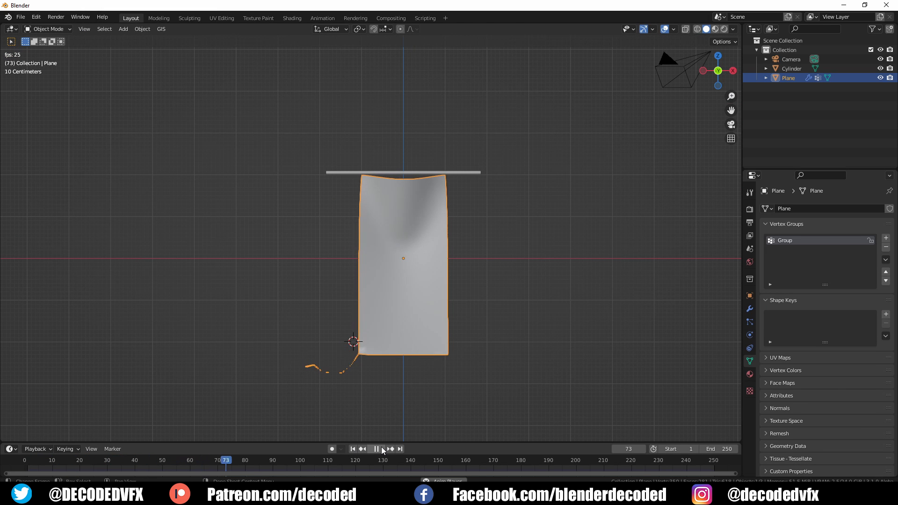
left_click(382, 450)
middle_click_drag(425, 316, 399, 322)
Deselect the plane and add a Wind force field to the scene.
scroll(397, 318, "down", 3)
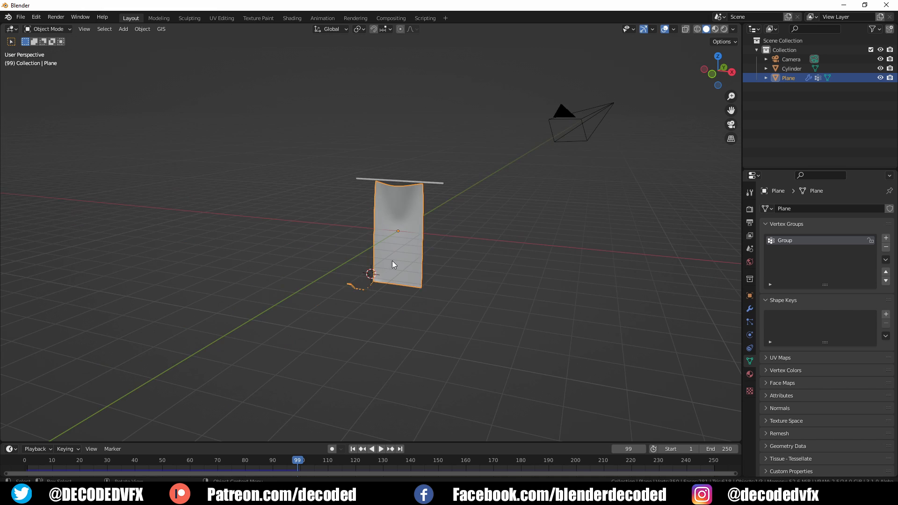
key("alt+a")
middle_click_drag(392, 239, 382, 233)
scroll(381, 229, "up", 1)
key("shift+a")
mouse_move(375, 331)
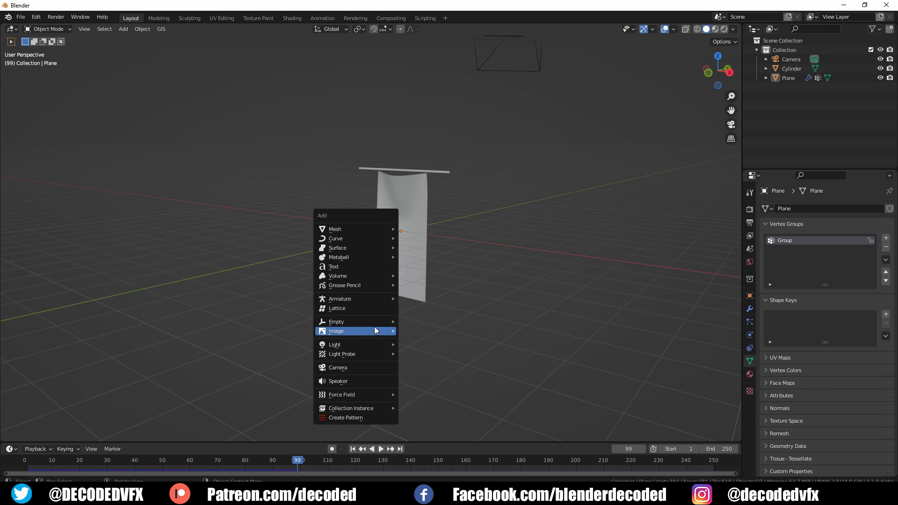
mouse_move(370, 395)
left_click(431, 280)
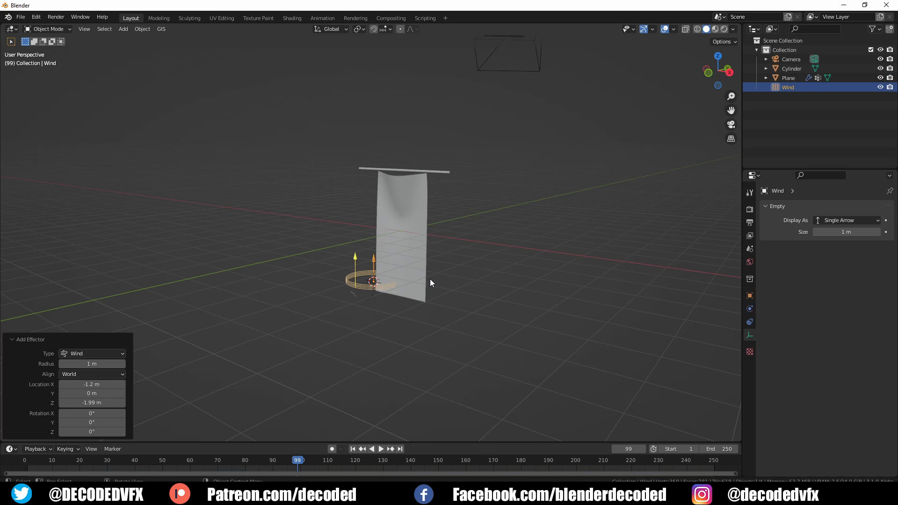
Rotate the wind 90° and position it beside the cloth.
key("KP_3")
type("r90")
key("Return")
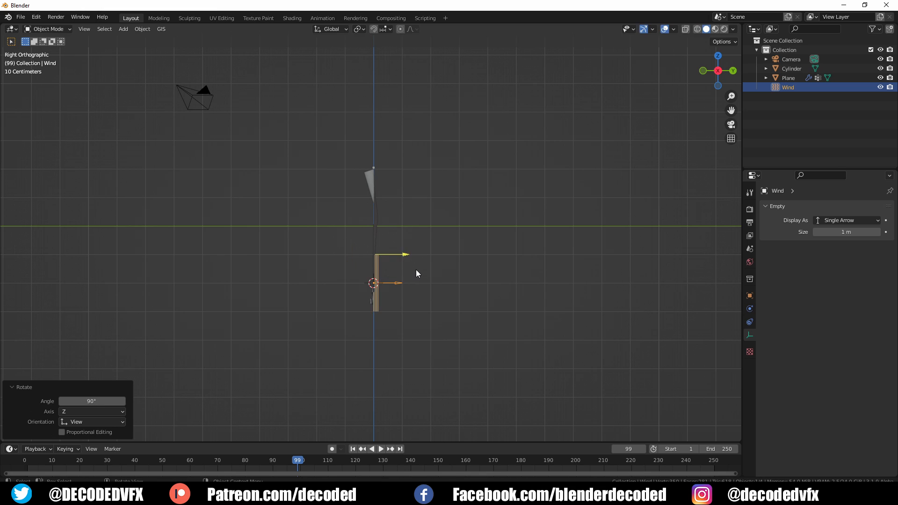
key("g")
left_click(162, 237)
middle_click_drag(162, 237, 398, 409)
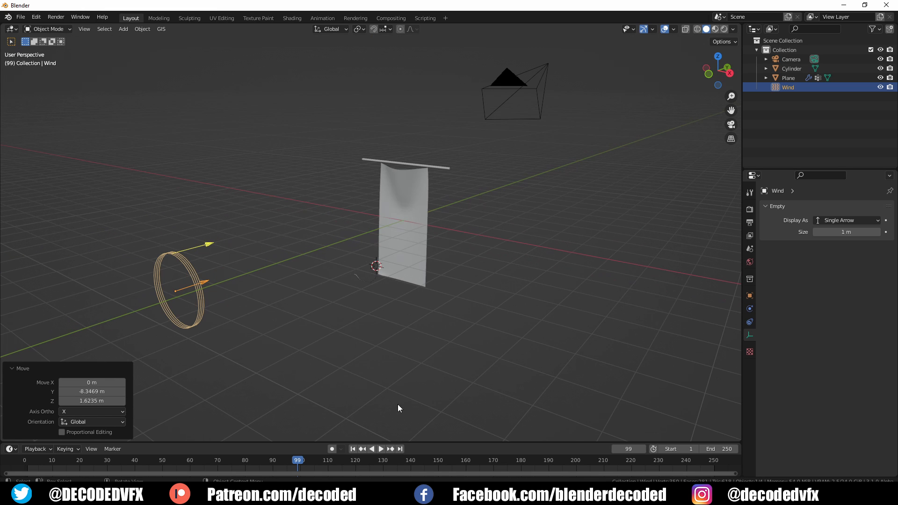
Test the wind on the cloth, then set its Strength to 5000 and replay.
left_click(354, 449)
left_click(380, 449)
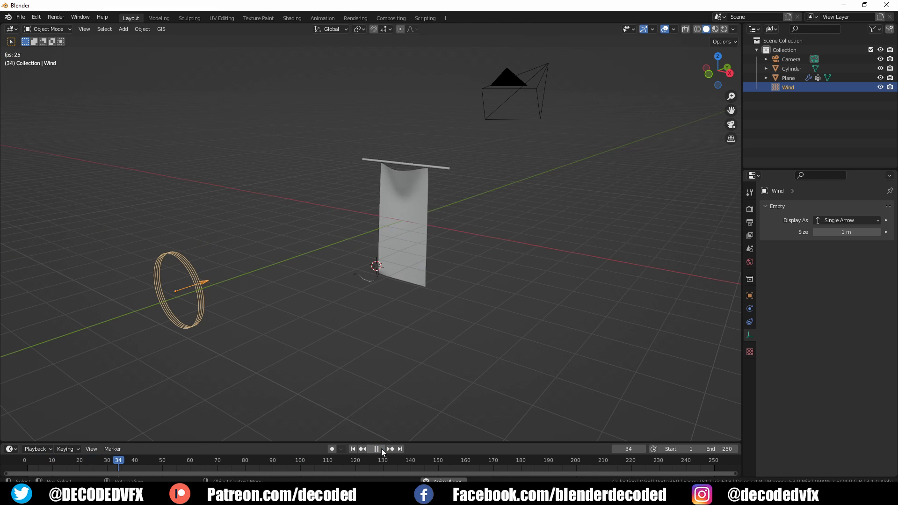
left_click(750, 309)
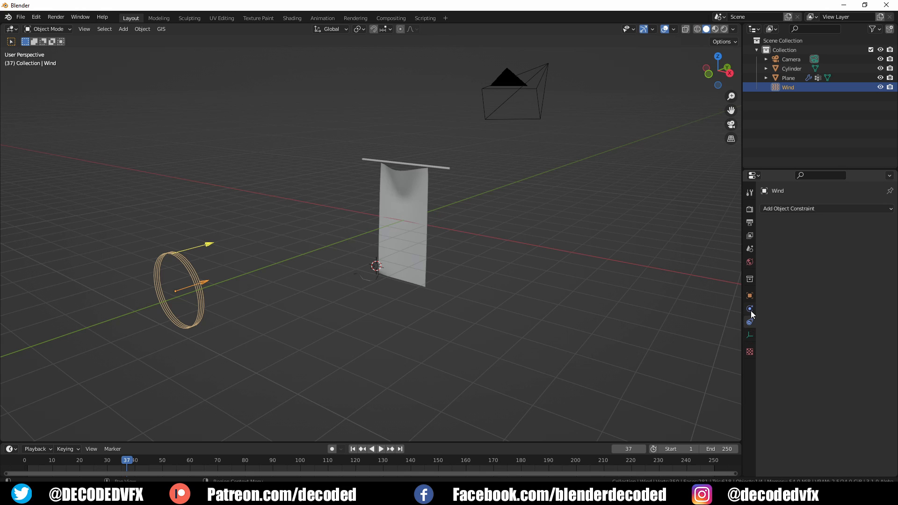
left_click(851, 280)
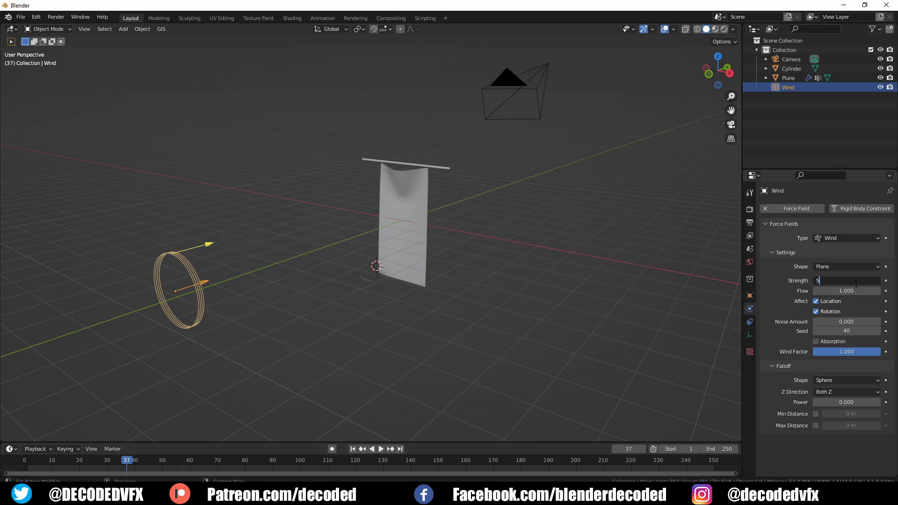
key("Return")
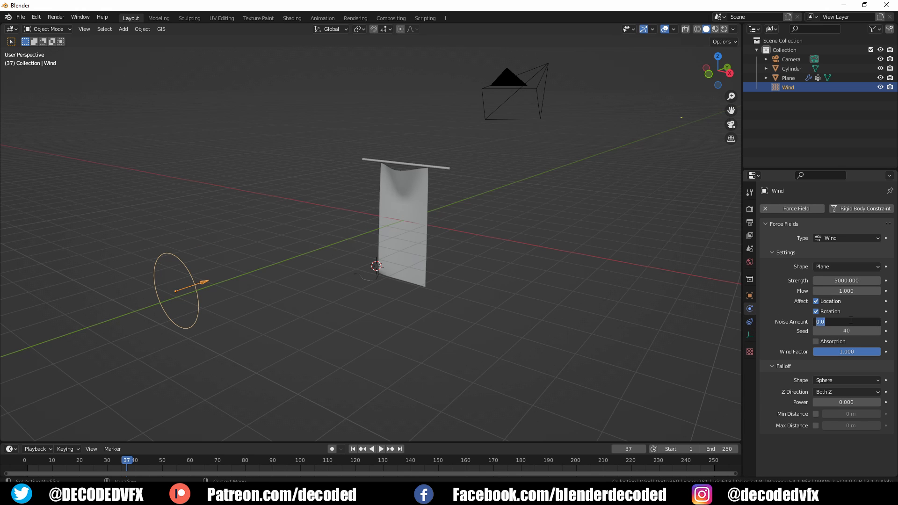
left_click(353, 448)
left_click(380, 449)
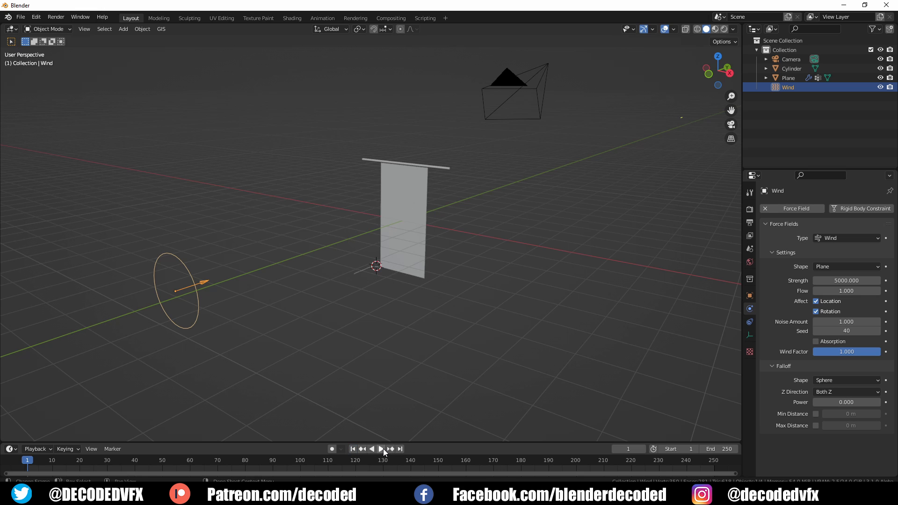
Lower the wind Strength to 500 and replay the cloth simulation.
left_click(846, 280)
type("50")
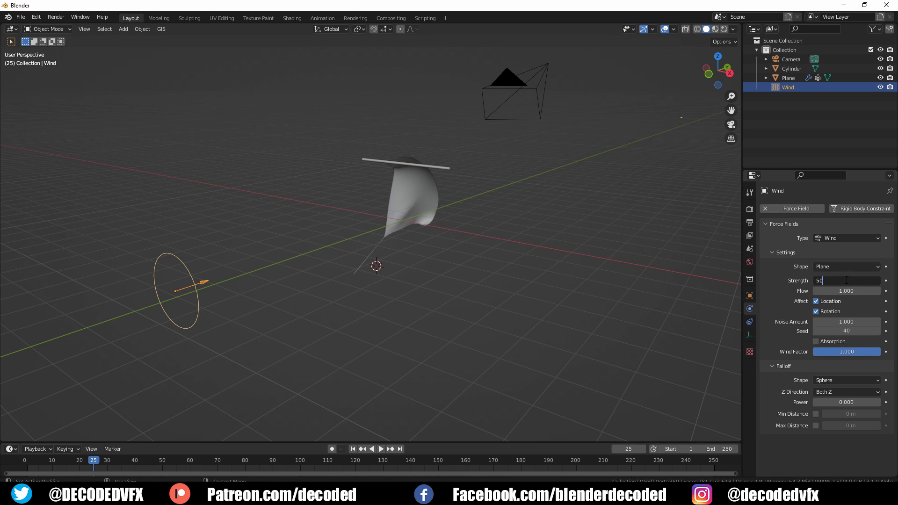
type("0")
key("Return")
left_click(352, 449)
left_click(381, 448)
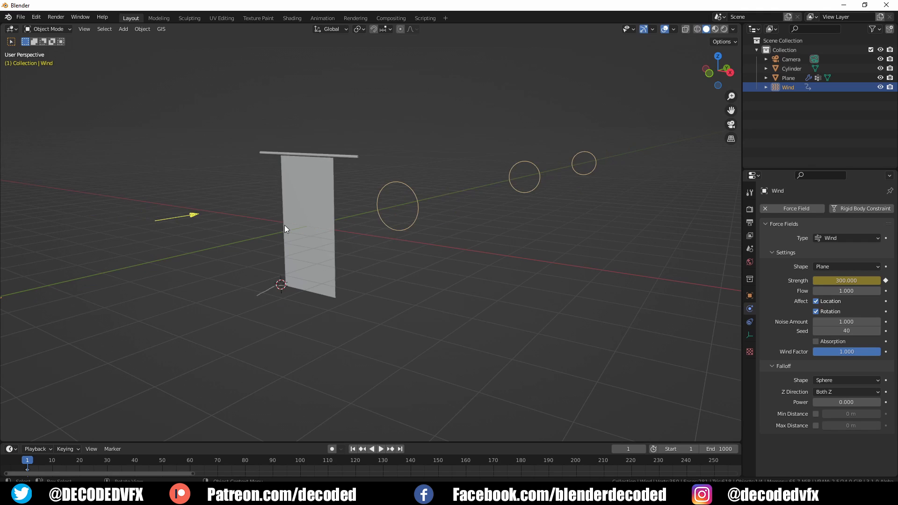
Split the view into a Graph Editor and add a Noise modifier to the Strength curve.
left_click_drag(4, 27, 275, 38)
left_click(10, 29)
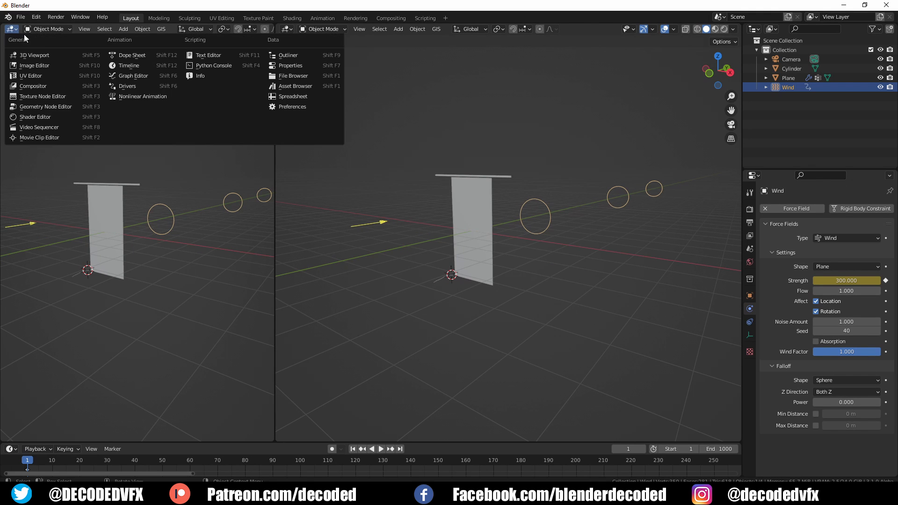
left_click(192, 56)
key("n")
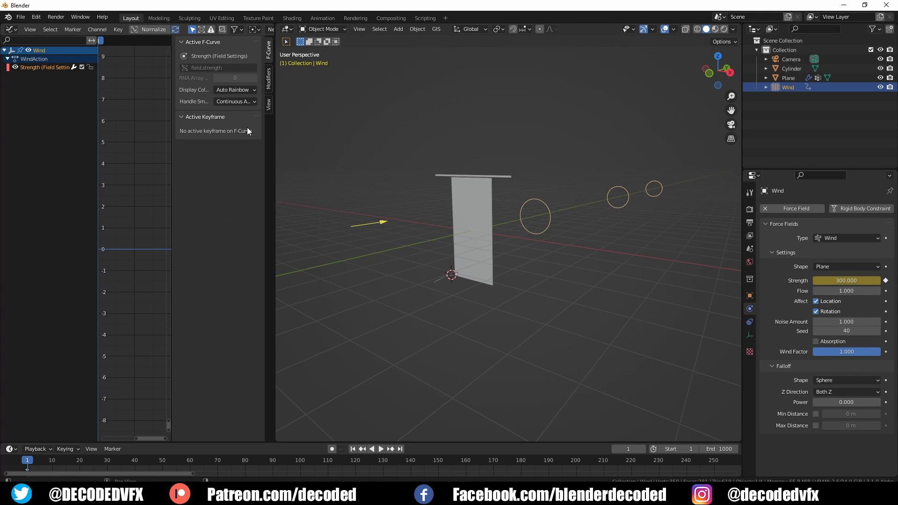
left_click(268, 80)
left_click(207, 44)
left_click(206, 99)
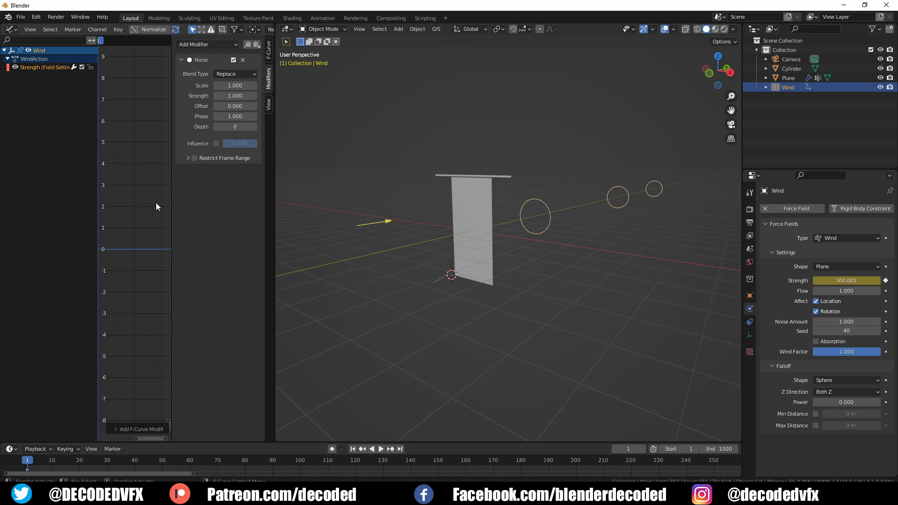
Frame the Strength curve and adjust the noise strength, scale and offset.
key("Home")
middle_click_drag(132, 192, 121, 341)
scroll(103, 276, "down", 5)
left_click_drag(235, 96, 290, 96)
left_click_drag(234, 86, 374, 86)
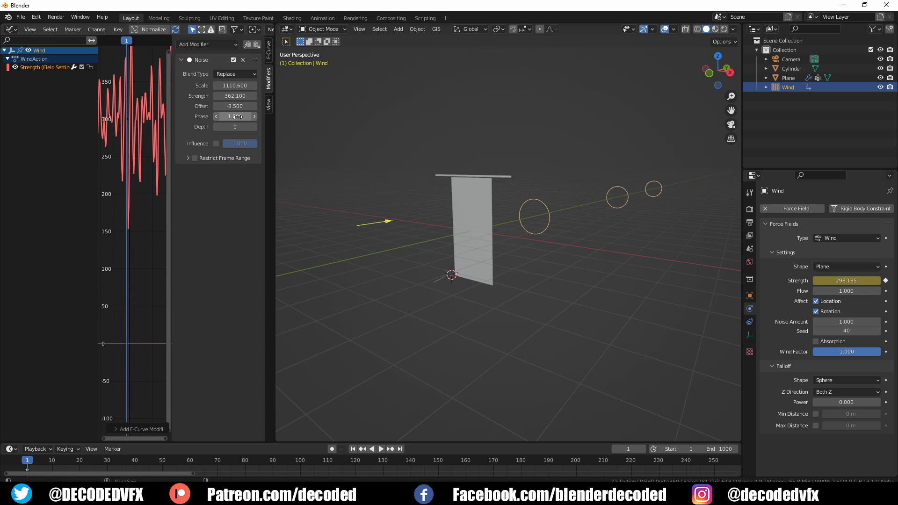
left_click_drag(235, 106, 261, 116)
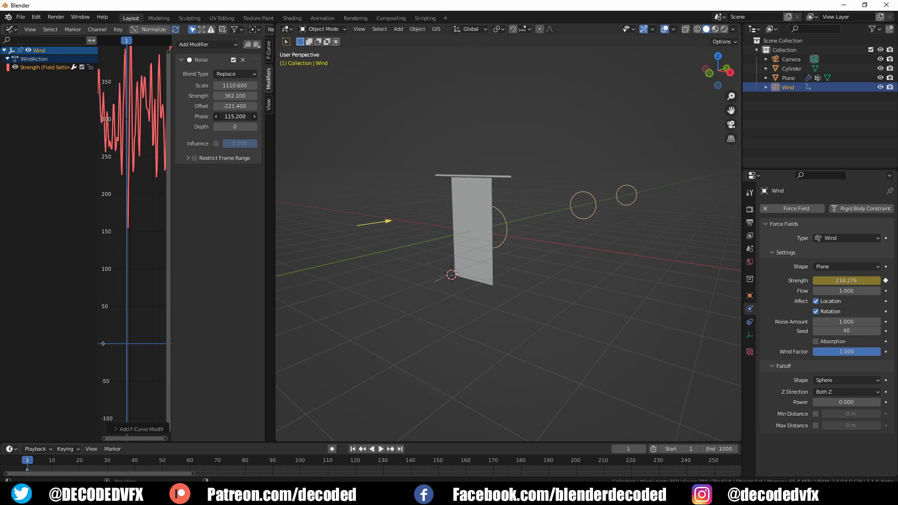
Set the noise blend type to Subtract and its scale to 1128.3.
left_click(236, 75)
left_click(237, 95)
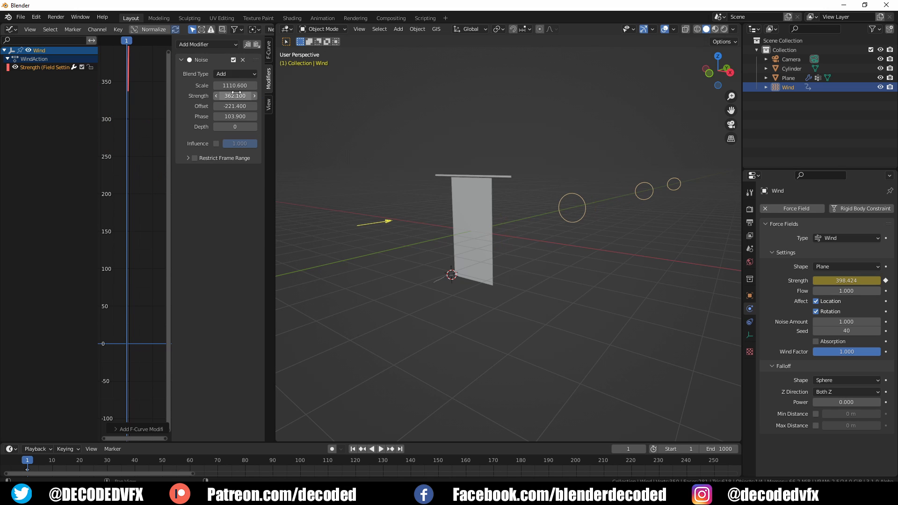
left_click(236, 76)
left_click(237, 105)
left_click_drag(230, 85, 253, 86)
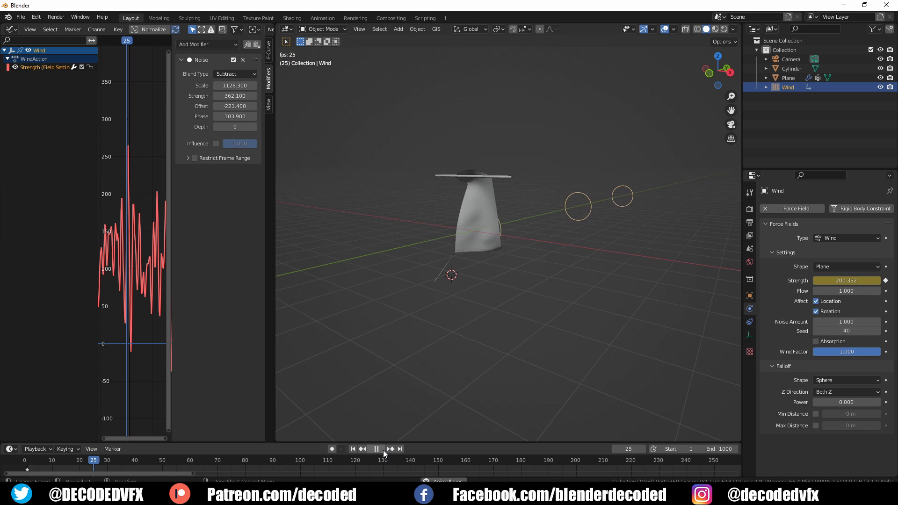
scroll(470, 238, "up", 4)
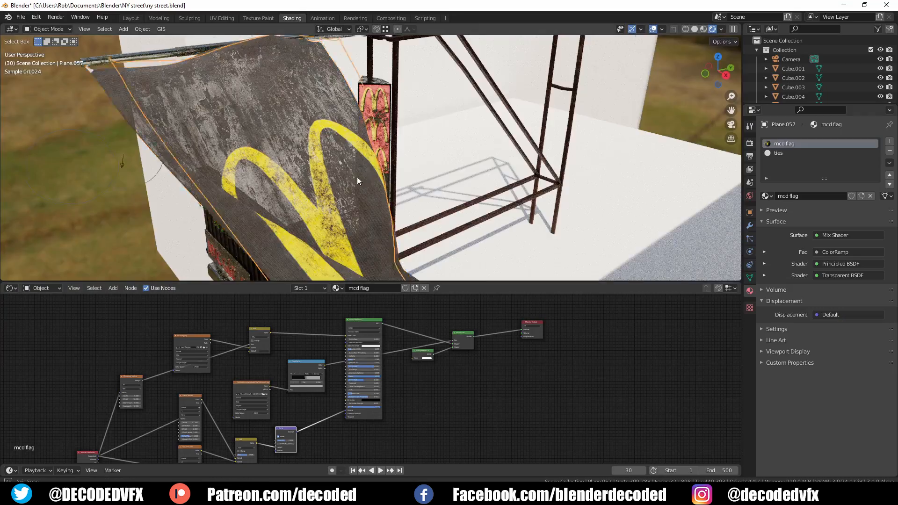
Orbit and zoom around the flag to inspect its mcd flag material from several sides.
scroll(345, 173, "up", 8)
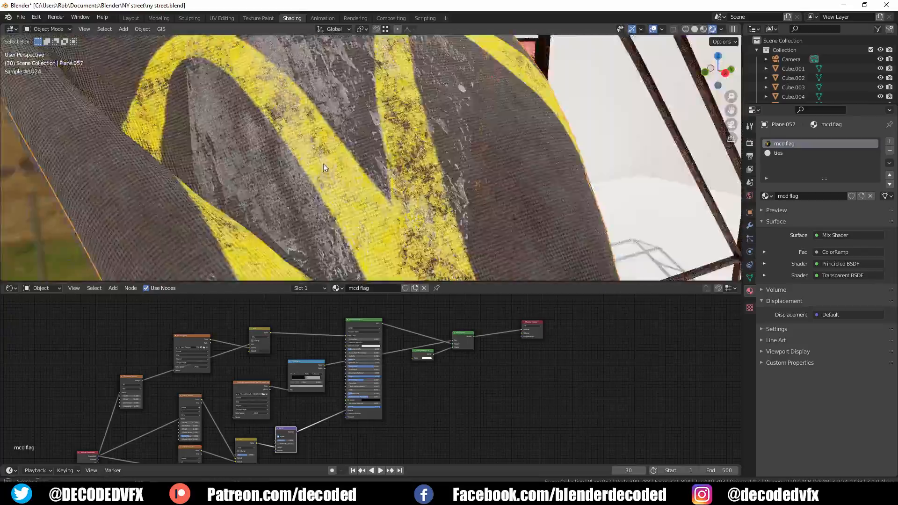
middle_click_drag(325, 168, 416, 168)
scroll(366, 168, "down", 7)
scroll(416, 168, "up", 5)
scroll(414, 167, "up", 10)
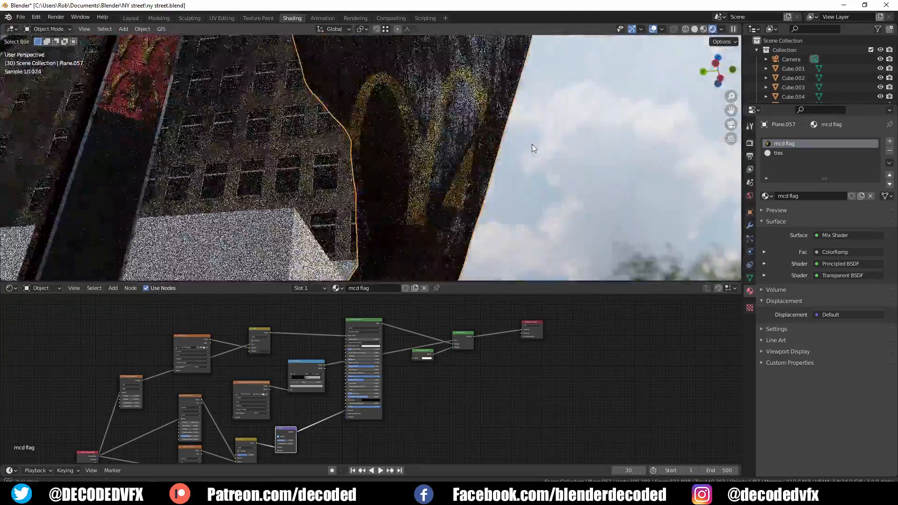
middle_click_drag(515, 155, 371, 196)
scroll(372, 197, "up", 3)
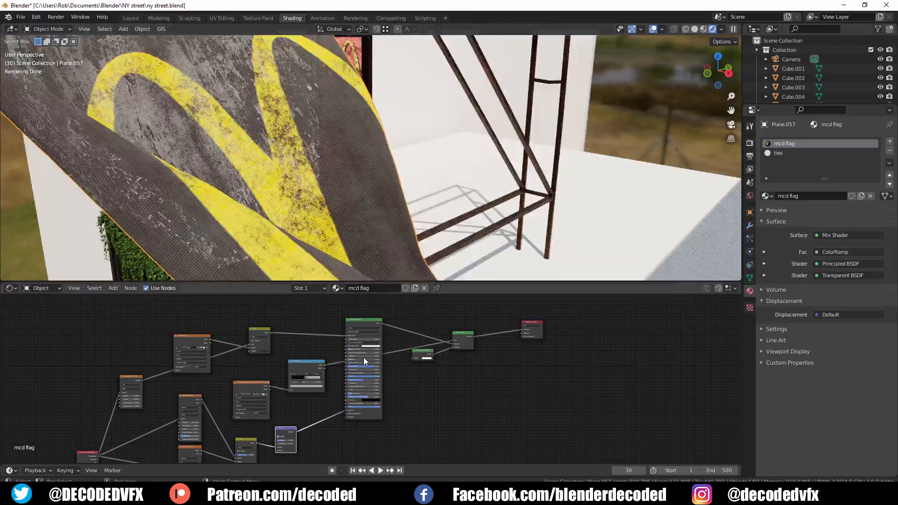
middle_click_drag(374, 357, 591, 363)
scroll(356, 360, "up", 3)
scroll(415, 353, "up", 4)
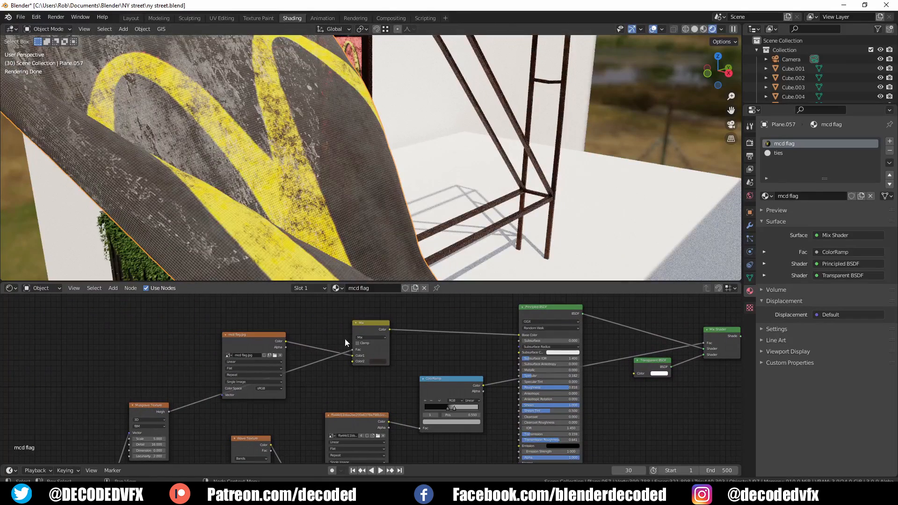
Preview the Mix and ColorRamp node outputs on the flag, then restore the full material.
left_click(360, 328, "ctrl+shift")
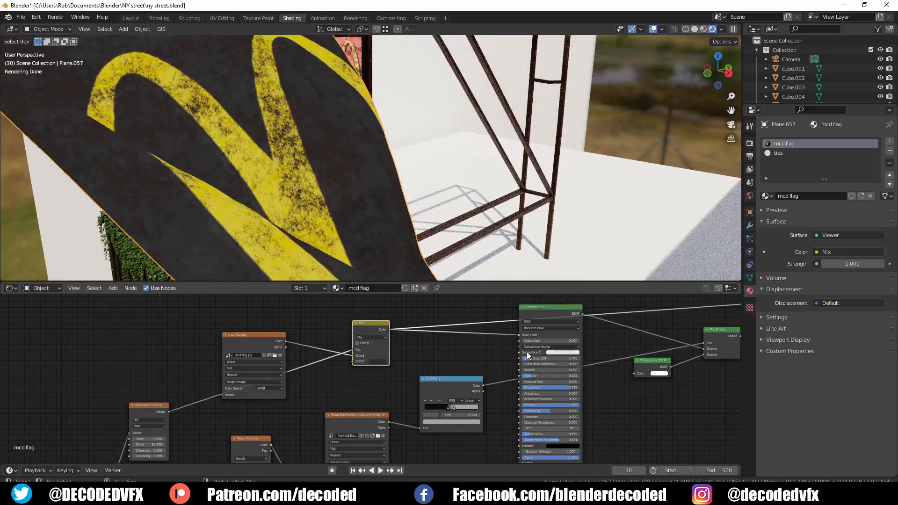
middle_click_drag(527, 354, 374, 352)
middle_click_drag(302, 390, 343, 378)
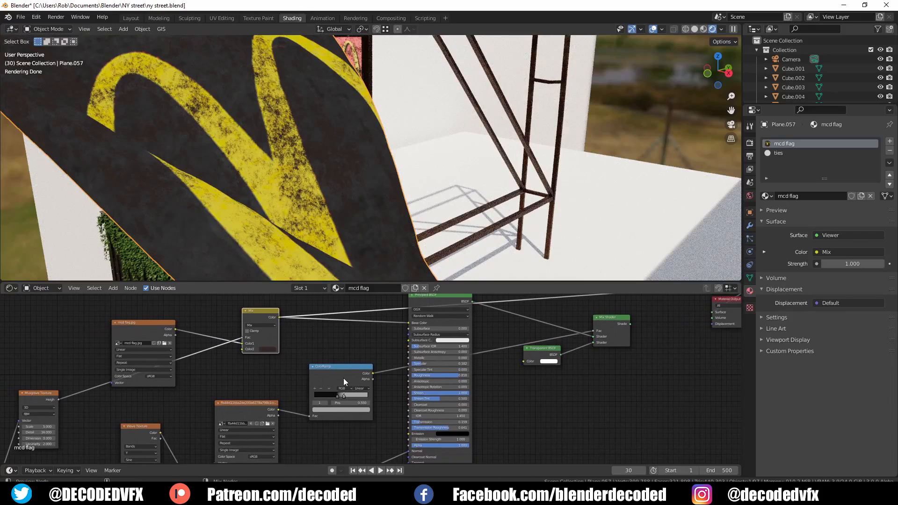
left_click(338, 380, "ctrl+shift")
left_click(607, 324, "ctrl+shift")
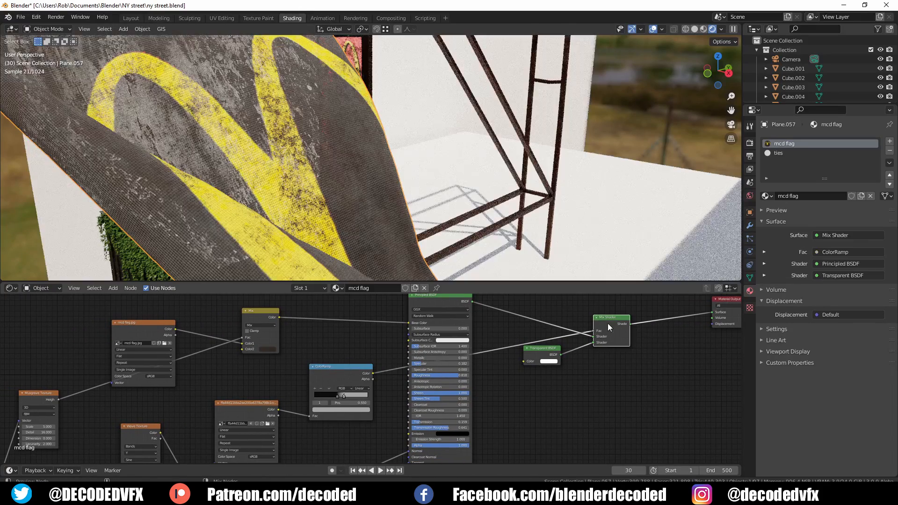
middle_click_drag(323, 215, 343, 198)
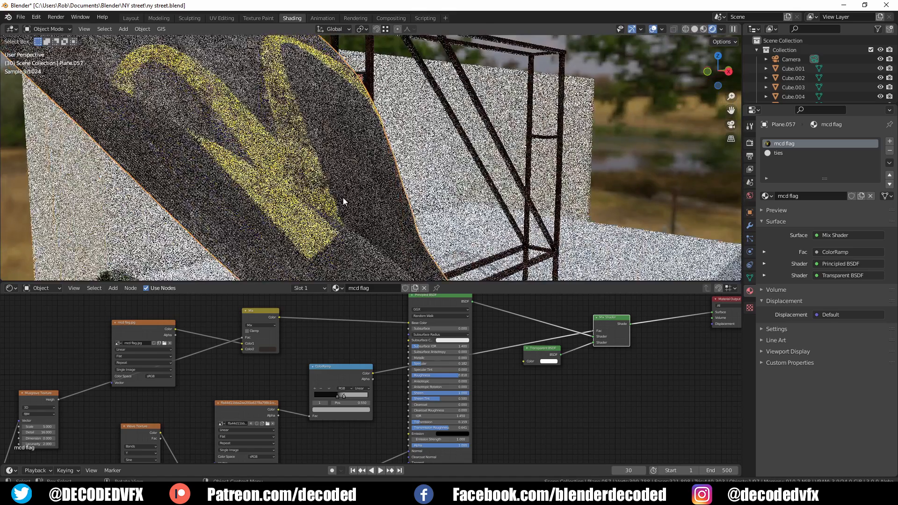
Preview both Wave Textures, the Add and Bump nodes, then the Principled BSDF on the flag.
middle_click_drag(311, 422, 415, 303)
middle_click_drag(254, 315, 361, 312)
left_click(354, 306, "ctrl+shift")
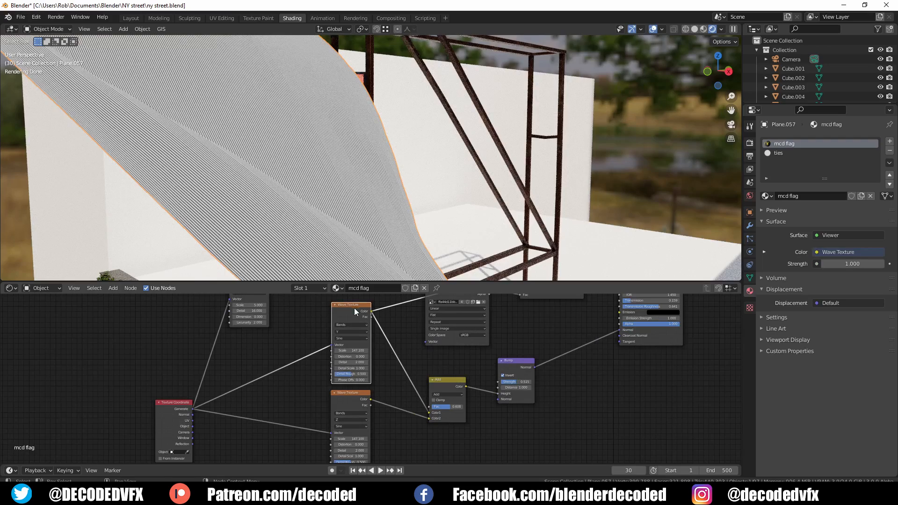
left_click(344, 397, "ctrl+shift")
left_click(453, 381, "ctrl+shift")
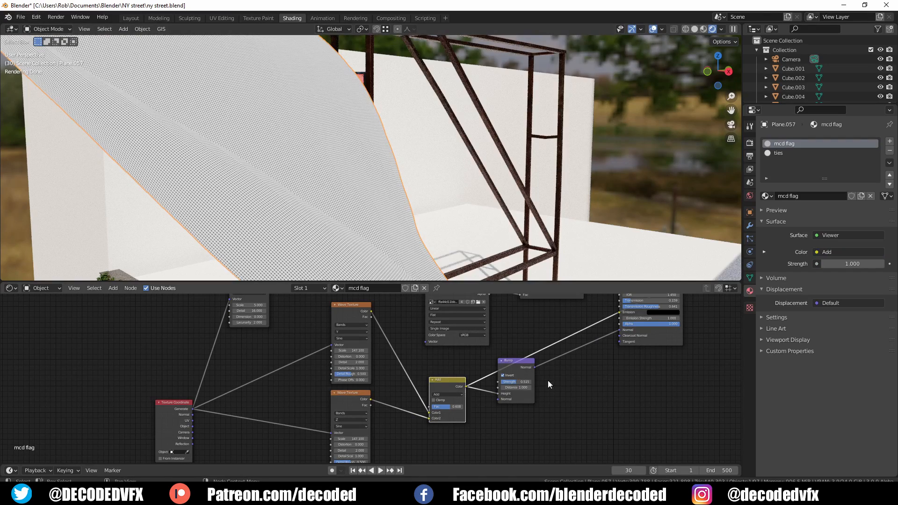
left_click(520, 368, "ctrl+shift")
left_click(667, 339, "ctrl+shift")
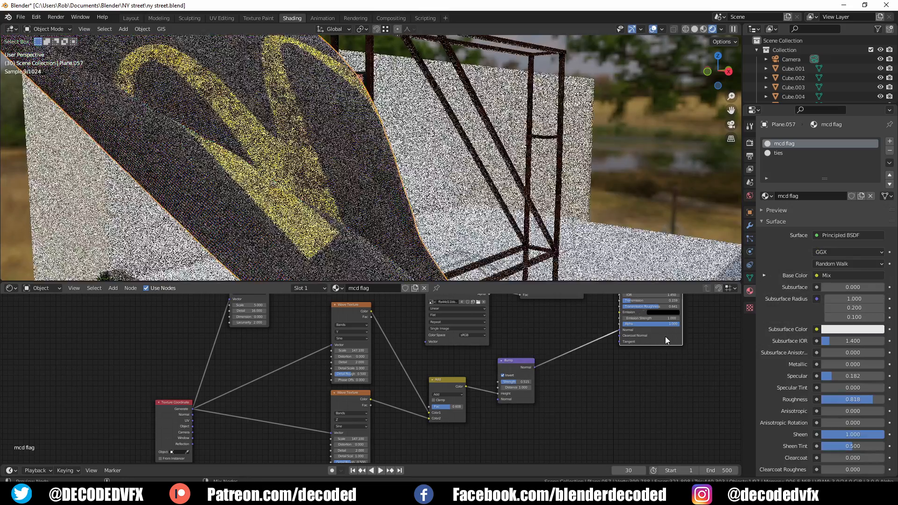
middle_click_drag(462, 242, 429, 248)
middle_click_drag(220, 141, 281, 131)
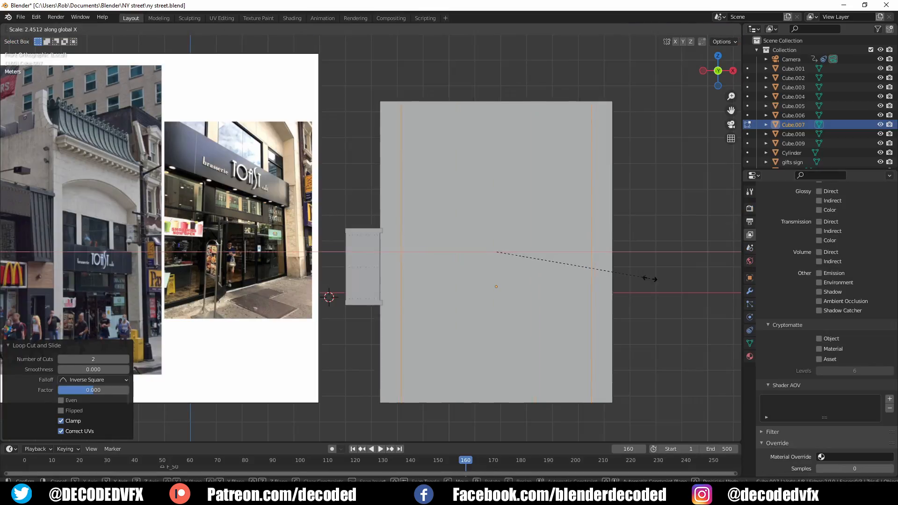
Confirm the edge-loop scaling and add 17 evenly centred vertical loop cuts.
left_click(650, 279)
key("ctrl+r")
scroll(500, 229, "up", 16)
left_click(500, 229)
right_click(500, 229)
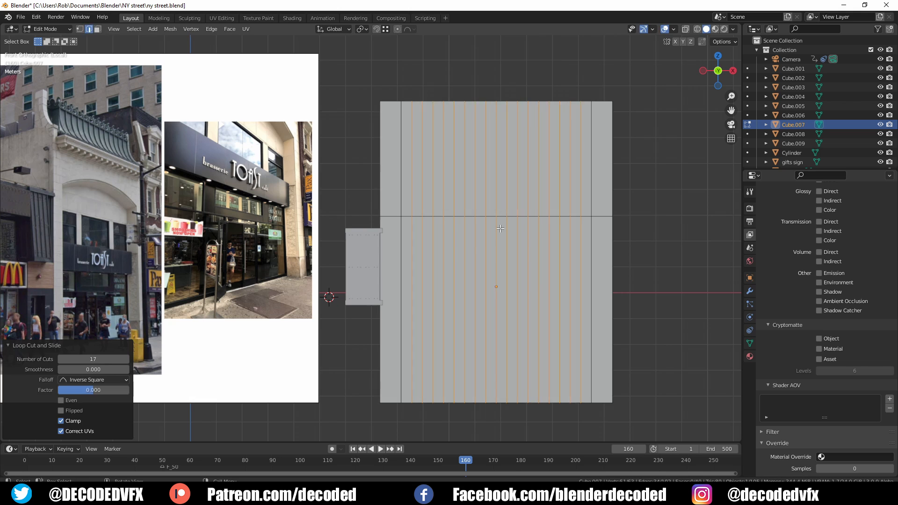
Raise the middle horizontal loop into an arch using Inverse Square proportional falloff.
left_click(500, 219, "alt")
key("g")
key("z")
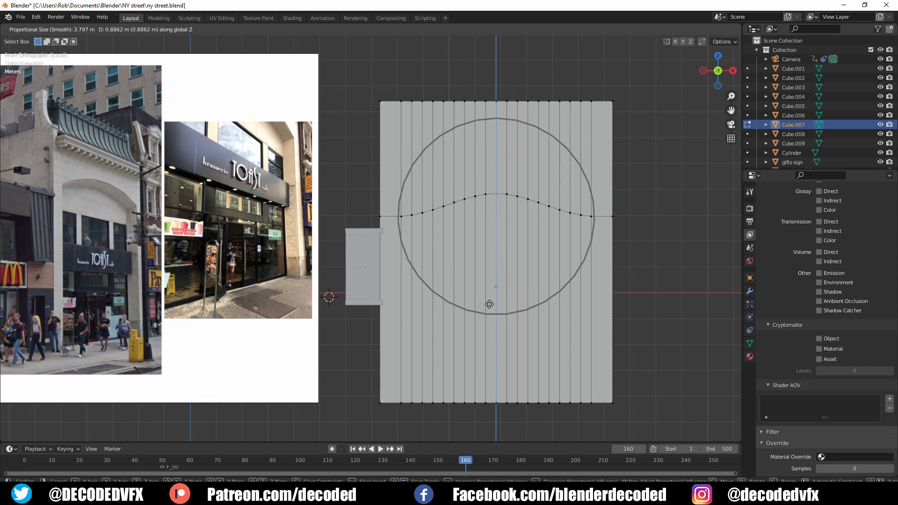
right_click(489, 304)
left_click(412, 30)
left_click(401, 99)
key("g")
key("z")
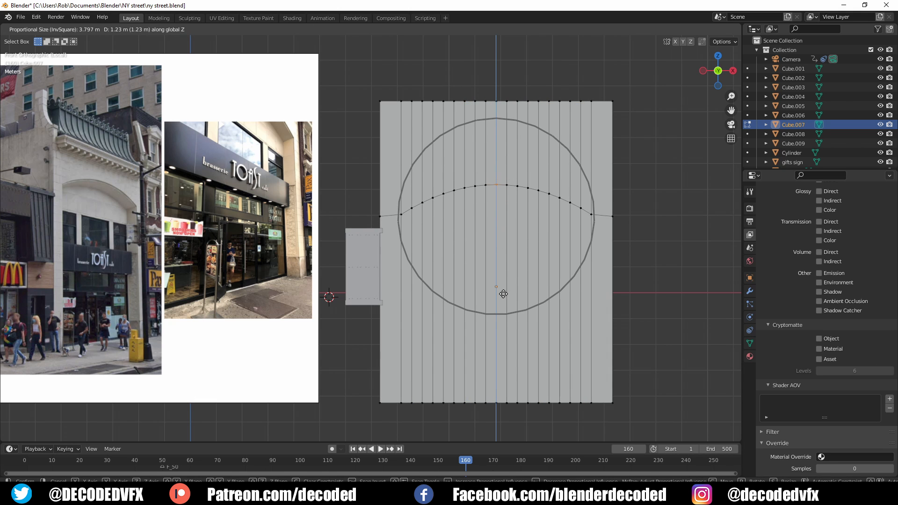
left_click(503, 291)
Extrude the top face strips upward and add a loop cut near the front.
key("3")
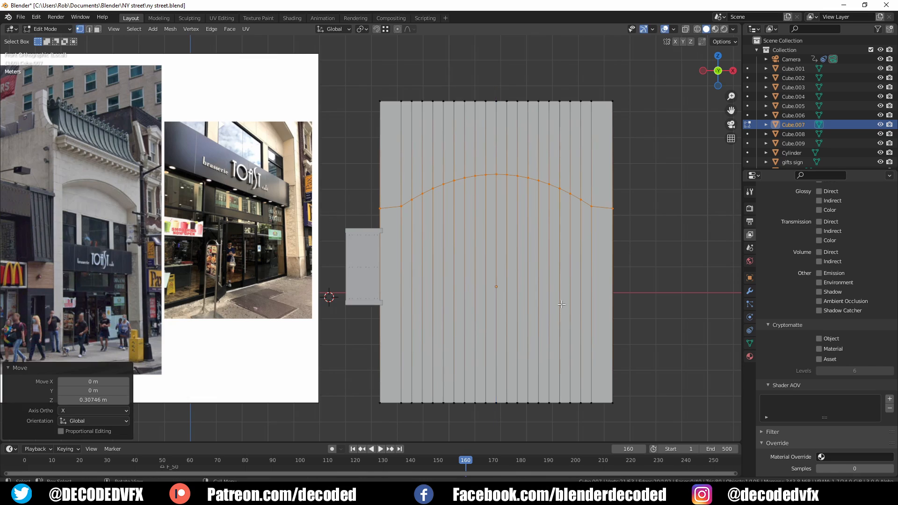
left_click(586, 300)
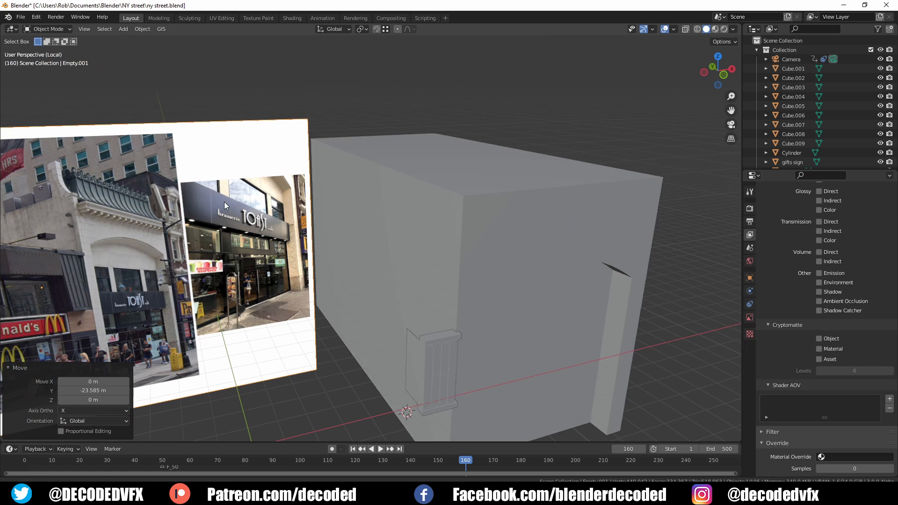
key("Tab")
key("e")
left_click(653, 224)
key("ctrl+r")
left_click(464, 196)
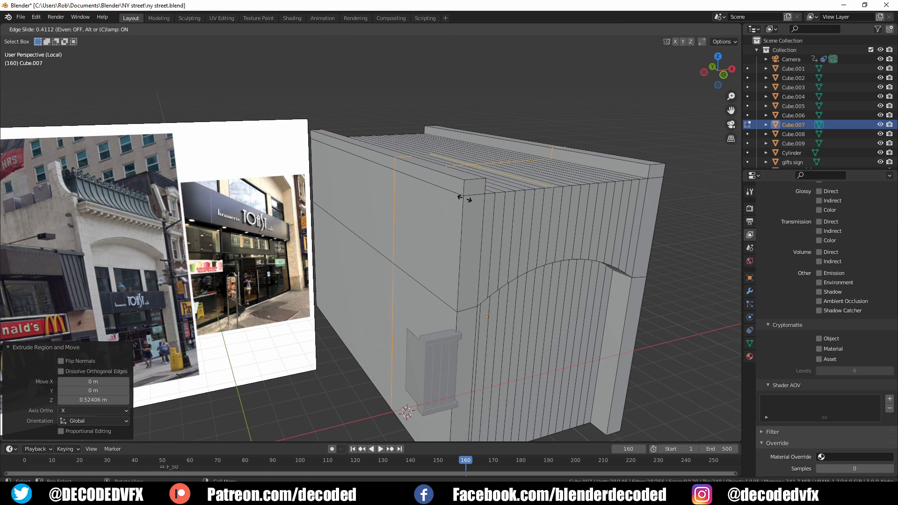
left_click(494, 217)
Extrude the two front top corner faces upward into tall pillars.
key("3")
left_click(464, 176)
left_click(643, 162, "shift")
key("e")
left_click(609, 198)
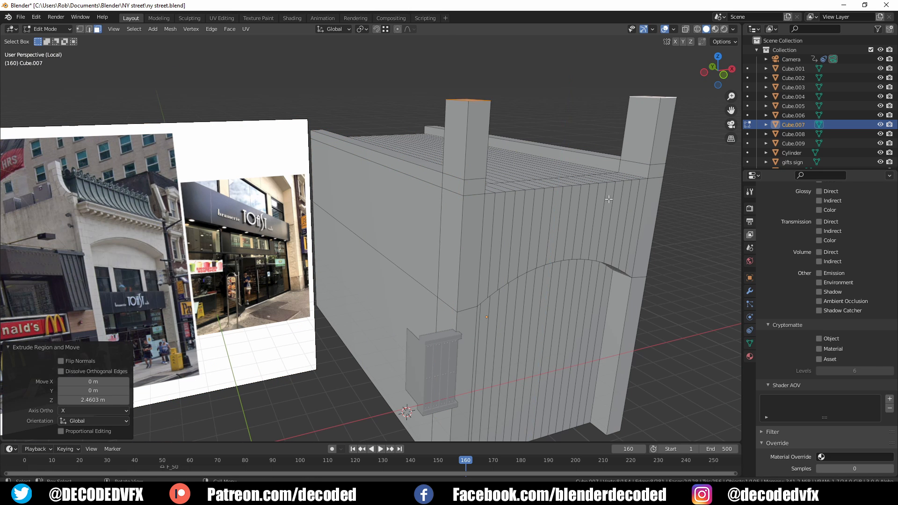
Taper the pillar tops by moving their front top edges along Y, then bevel them.
key("2")
left_click(479, 101)
left_click(666, 98, "shift")
key("g")
key("y")
left_click(664, 227)
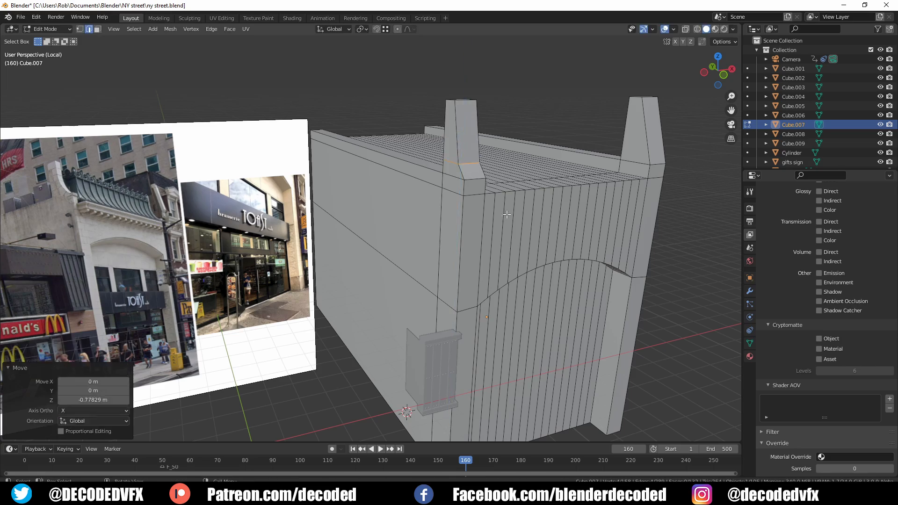
key("ctrl+b")
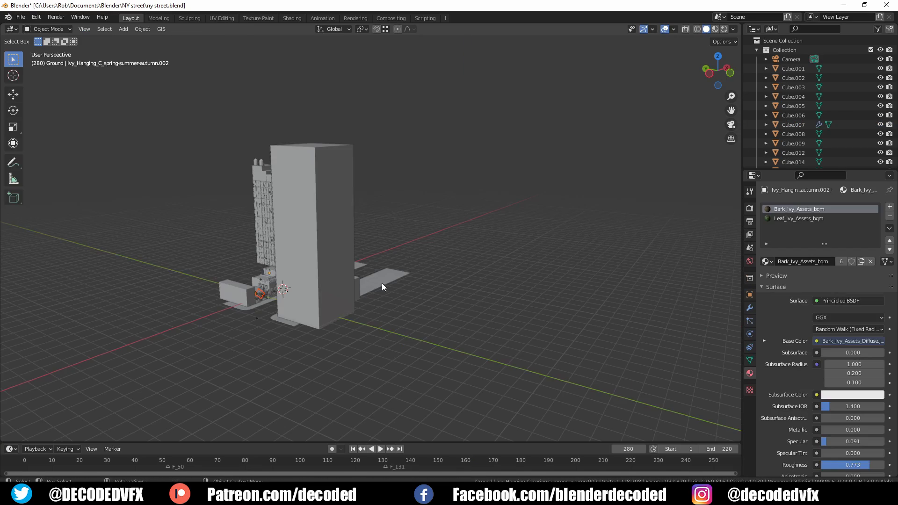
Select the scanned ruin and scale it up by 11.14.
key("g")
left_click(449, 240)
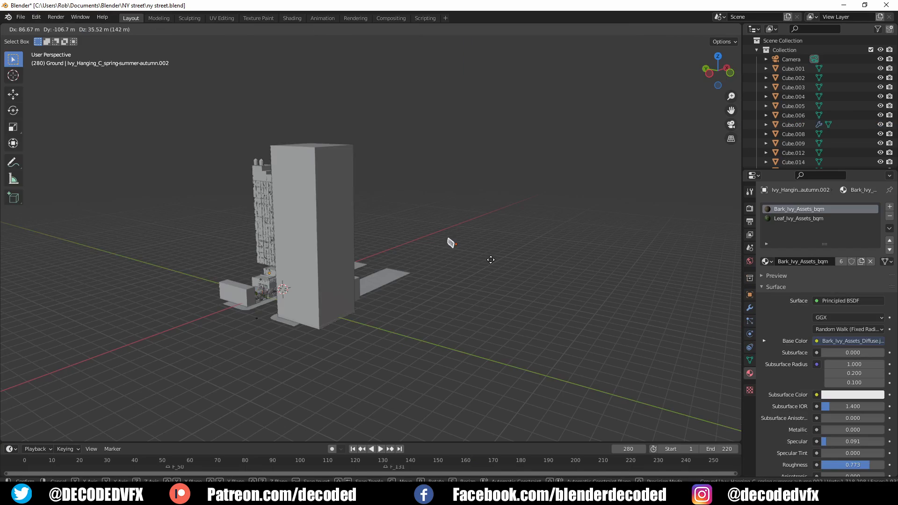
scroll(450, 254, "up", 8)
middle_click_drag(402, 230, 397, 238)
key("s")
left_click(574, 278)
Level the ruin with rotations in front and right views, including 45° and 0.723° corrections.
middle_click_drag(449, 255, 431, 249)
key("KP_1")
scroll(431, 249, "down", 6)
key("KP_3")
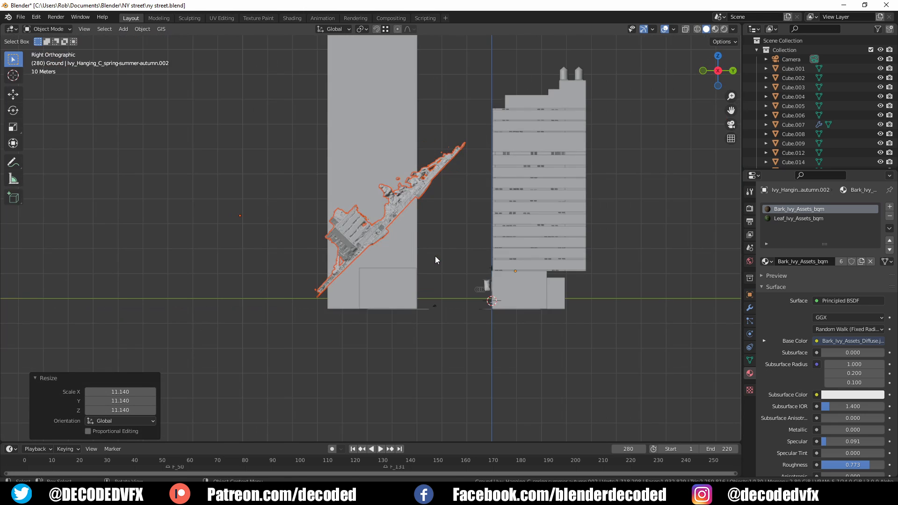
key("r")
left_click(417, 349)
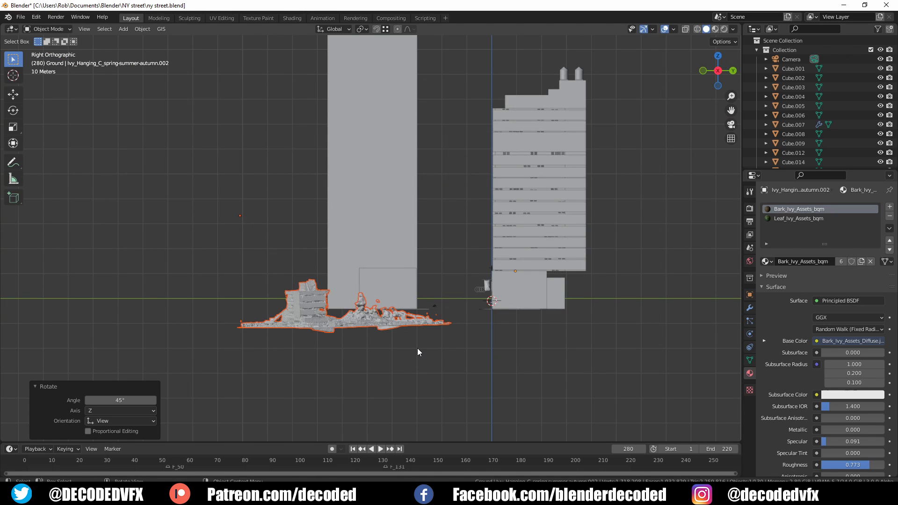
key("KP_1")
key("r")
left_click(450, 347)
key("KP_3")
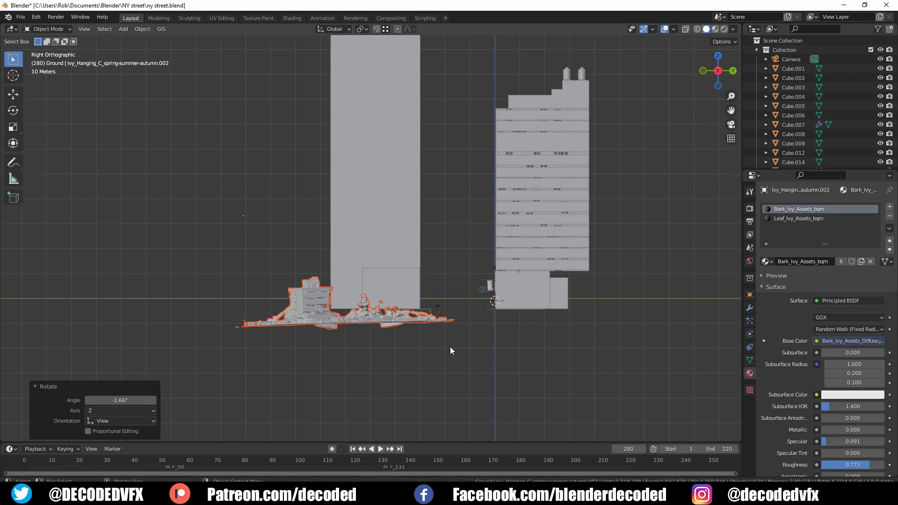
key("r")
left_click(428, 326)
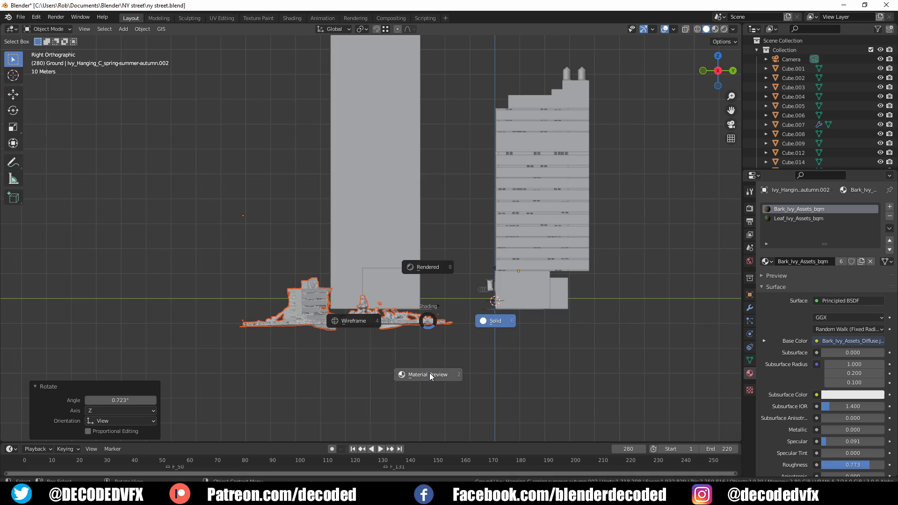
Switch the viewport to Material Preview and orbit into a perspective view of the ruin.
left_click(431, 376)
mouse_move(431, 376)
middle_mouse_down()
mouse_move(293, 333)
mouse_move(394, 322)
mouse_move(366, 305)
mouse_move(434, 289)
middle_mouse_up()
scroll(394, 321, "up", 4)
scroll(366, 304, "up", 3)
scroll(252, 192, "up", 5)
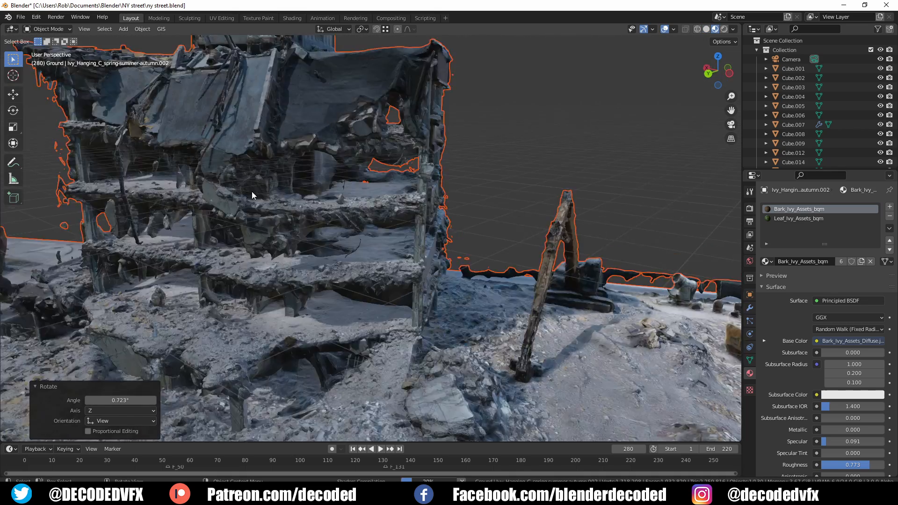
mouse_move(252, 192)
middle_mouse_down()
mouse_move(323, 211)
mouse_move(172, 220)
mouse_move(241, 218)
middle_mouse_up()
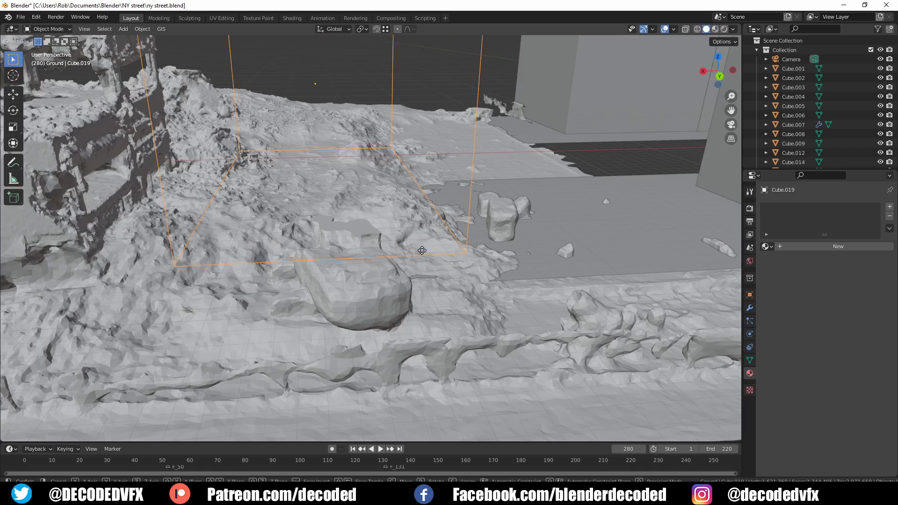
Move Cube.019 along Y and apply its Boolean modifier on the ground scan mesh.
key("g")
key("y")
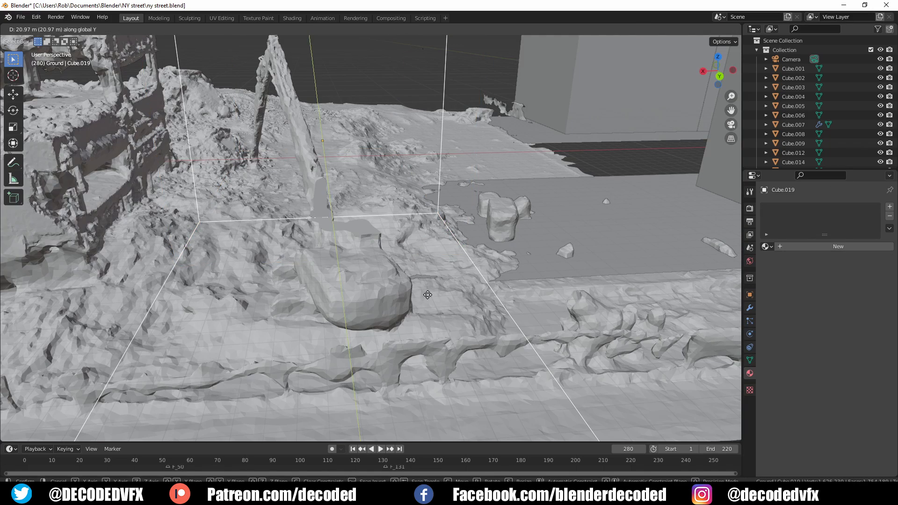
left_click(420, 264)
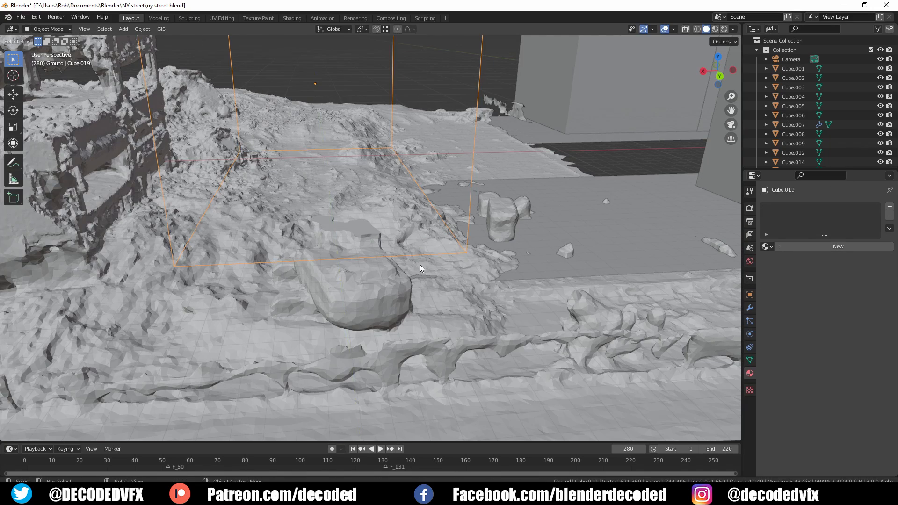
middle_click_drag(419, 264, 307, 269)
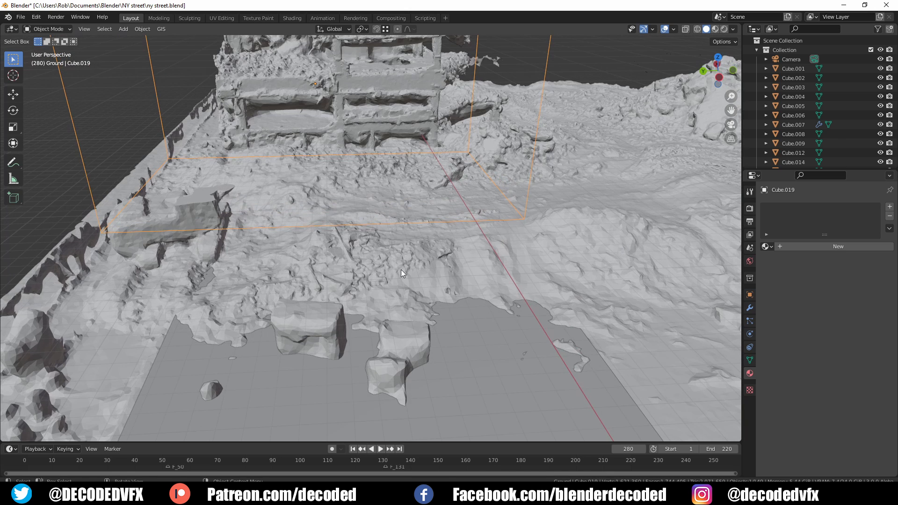
left_click(400, 269)
left_click(749, 306)
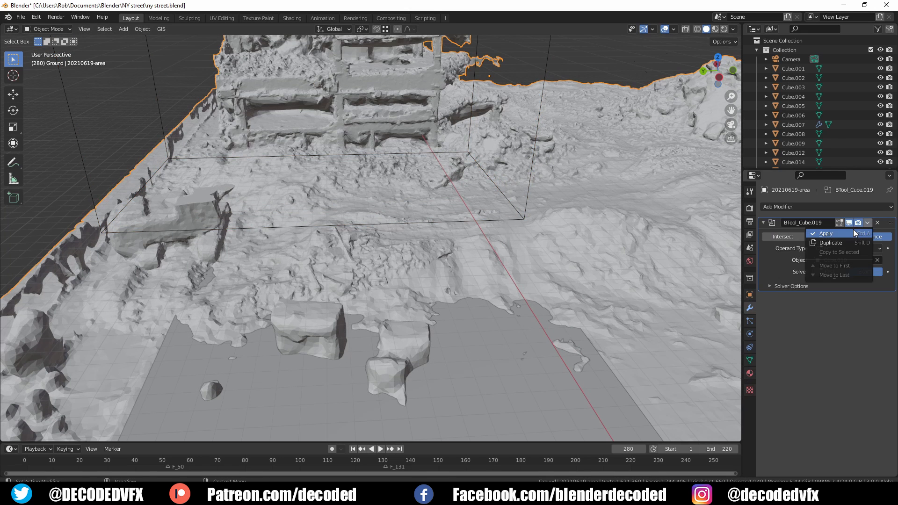
key("Return")
Move the cutting box along Y to 7.5573 m.
left_click(524, 209)
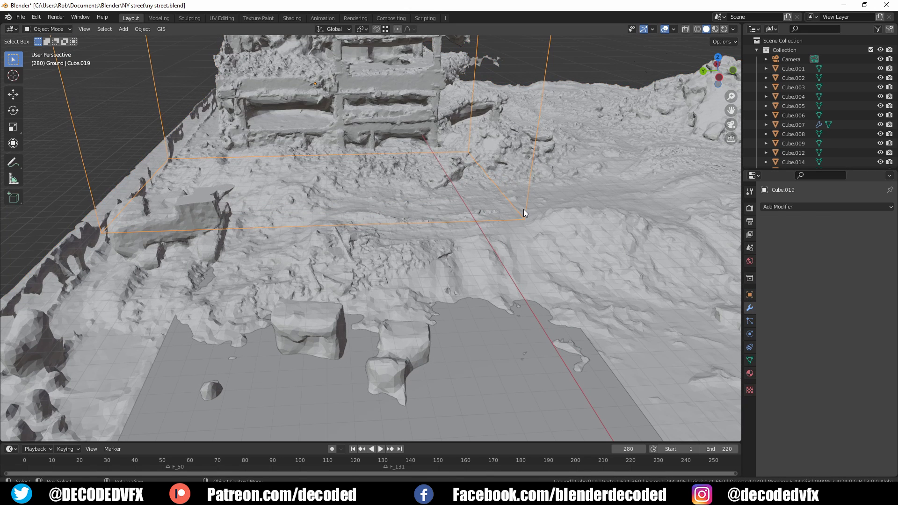
key("g")
key("x")
key("y")
left_click(374, 204)
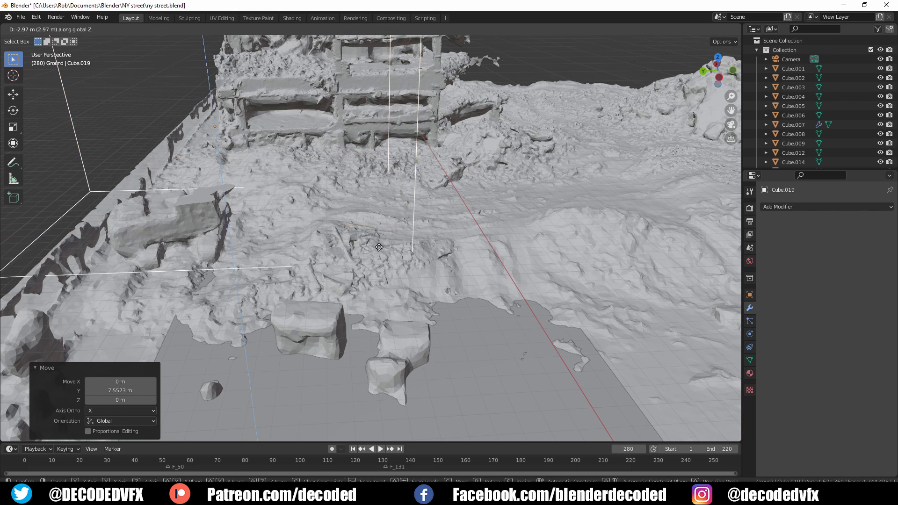
Subtract the box from the ground with a Bool Tool Difference and scale it to 0.598.
left_click(414, 255, "shift")
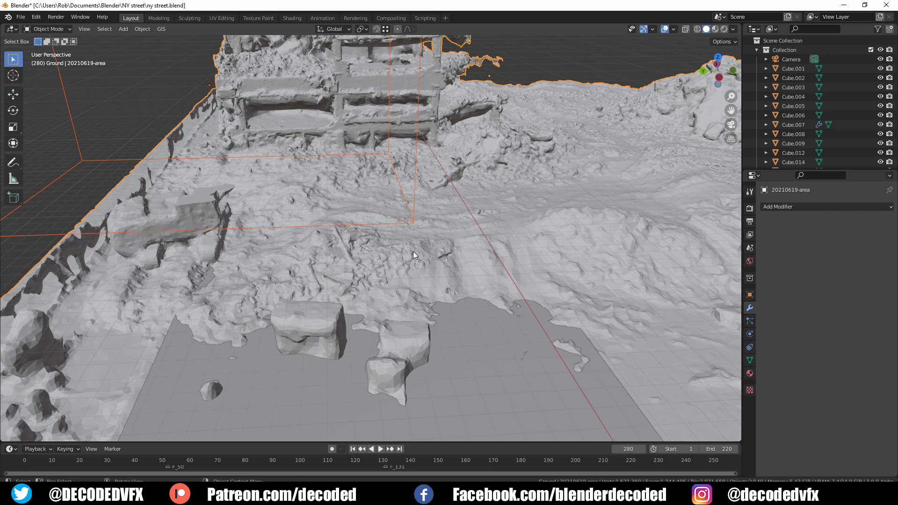
key("ctrl+KP_Subtract")
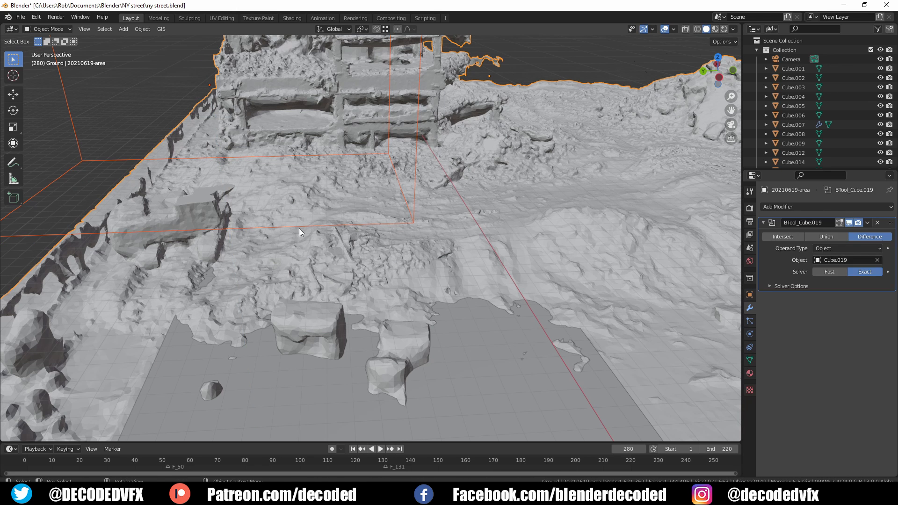
left_click(279, 227)
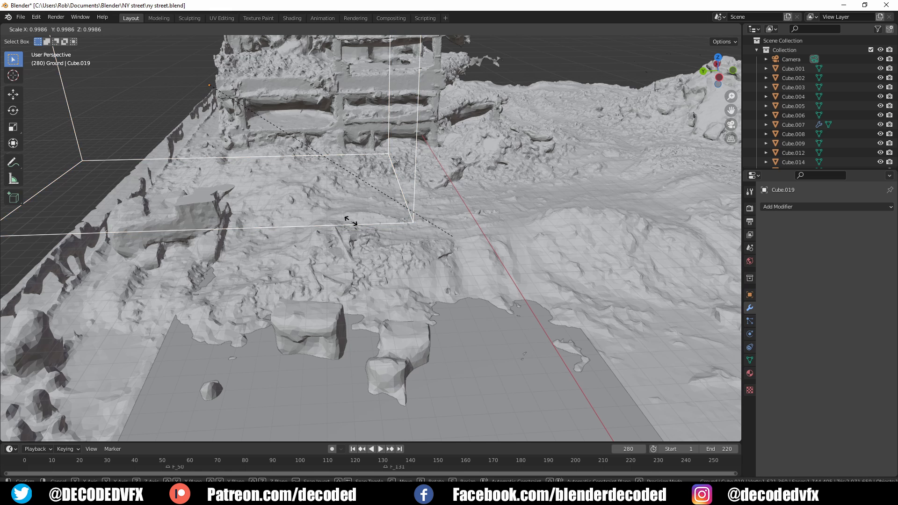
left_click(320, 216)
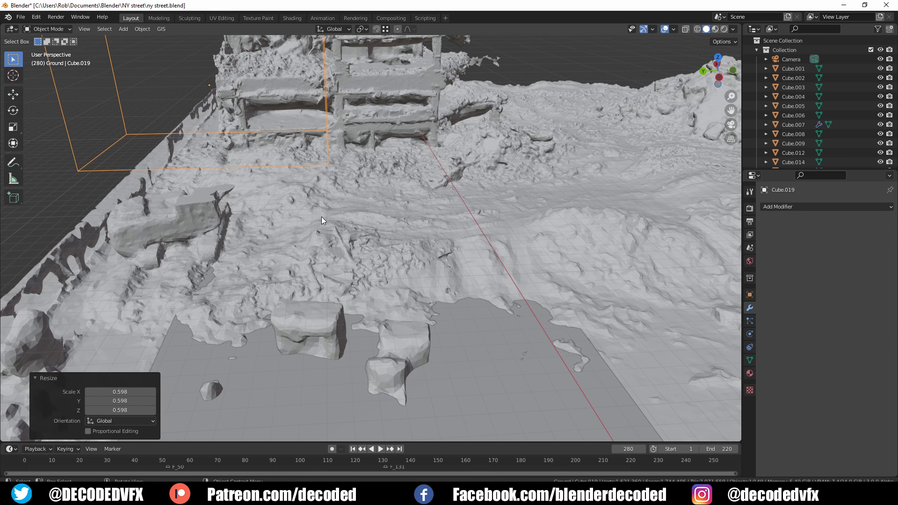
key("KP_7")
key("g")
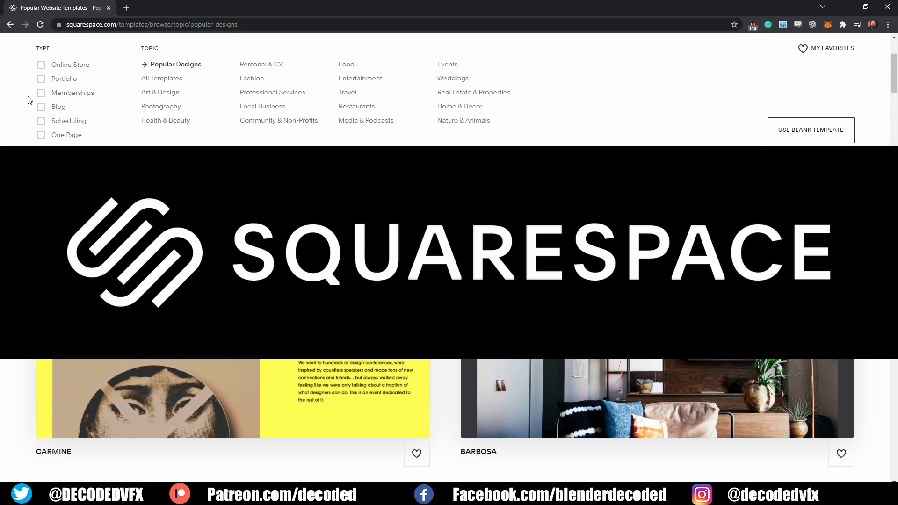
Browse Portfolio templates, previewing the Pazari template and its Outdoors gallery.
left_click(41, 79)
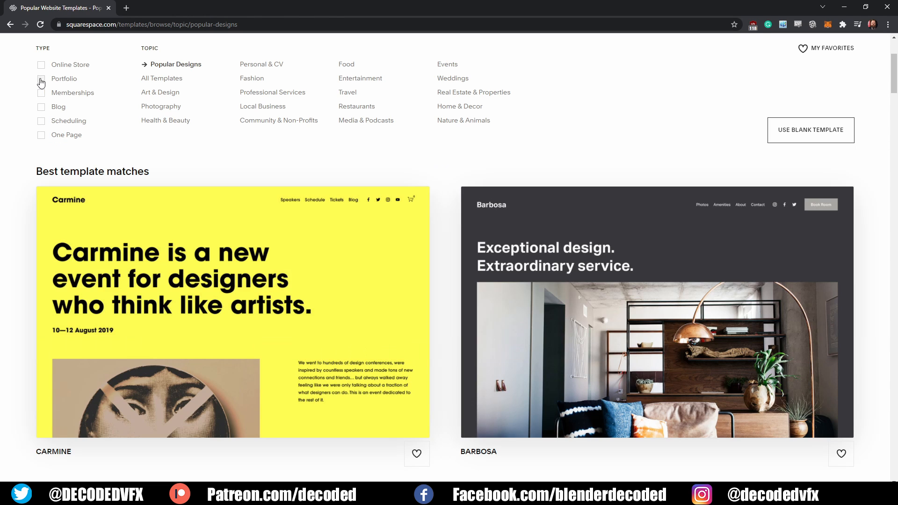
mouse_move(306, 220)
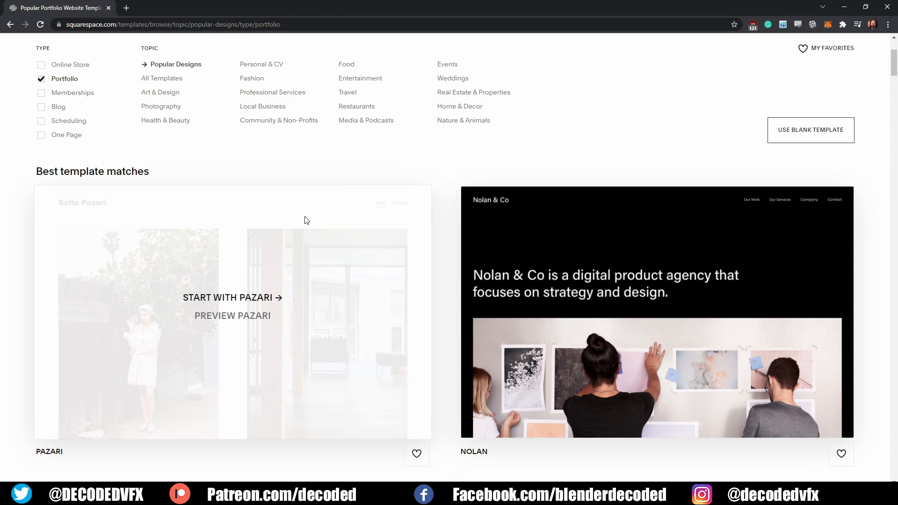
left_click(260, 317)
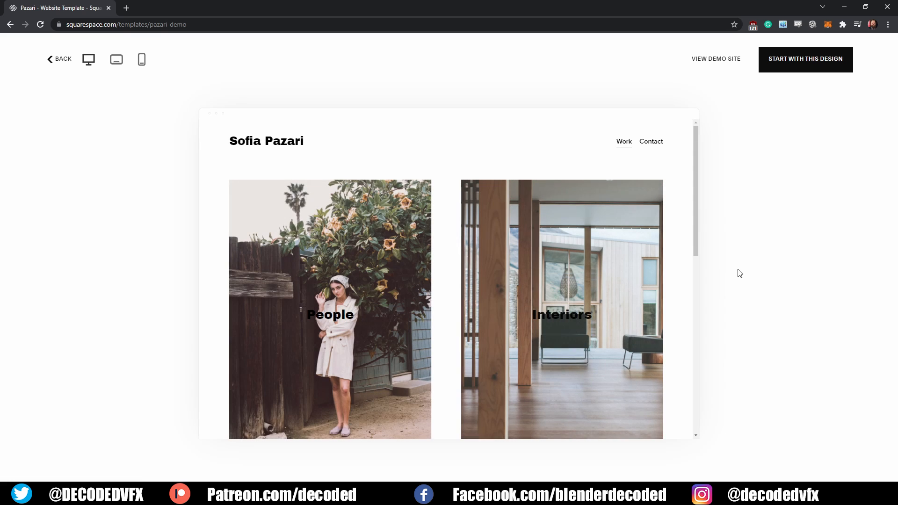
left_click_drag(696, 233, 649, 371)
left_click(391, 320)
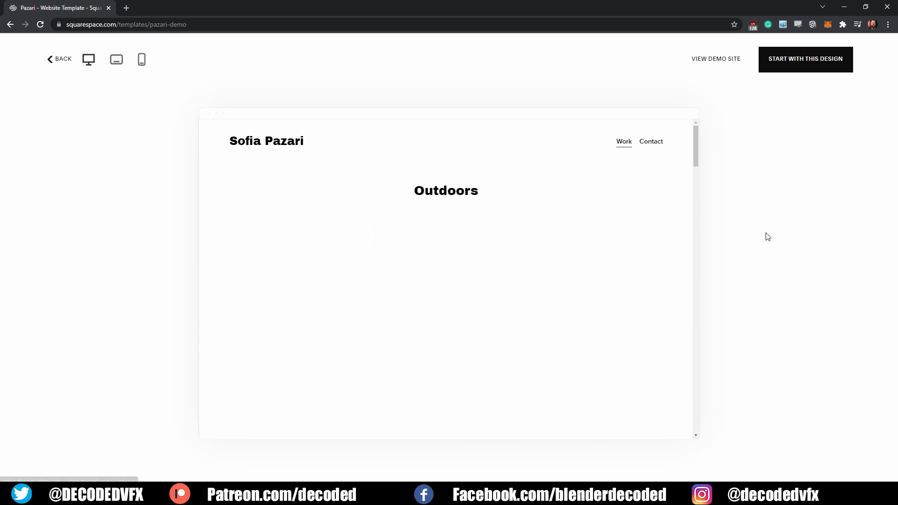
left_click_drag(695, 153, 705, 273)
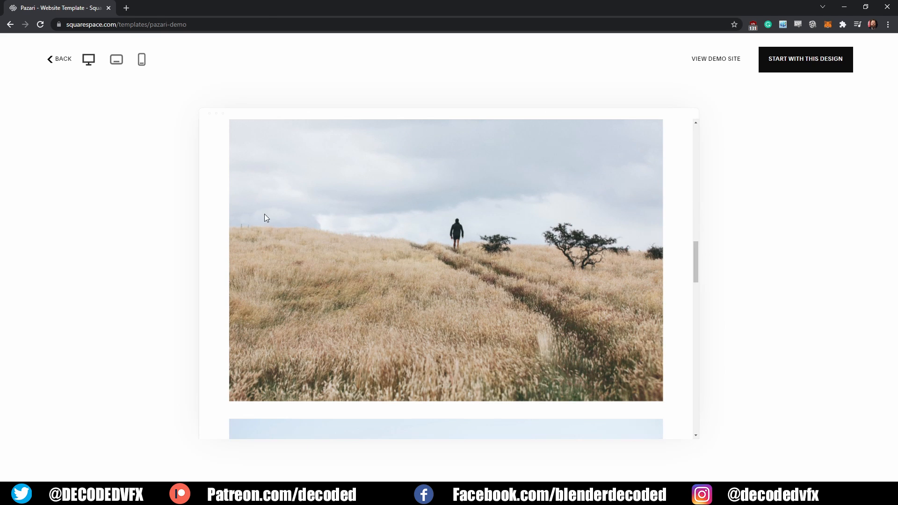
left_click(57, 60)
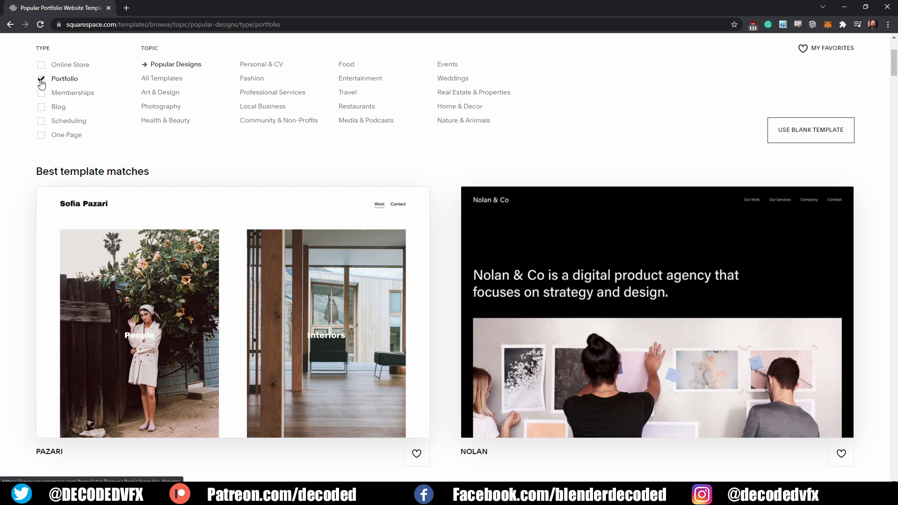
Filter to Online Store templates, preview Ventura's shop page, and enter 'hitsubscribe!' as the domain query.
left_click(41, 79)
left_click(41, 64)
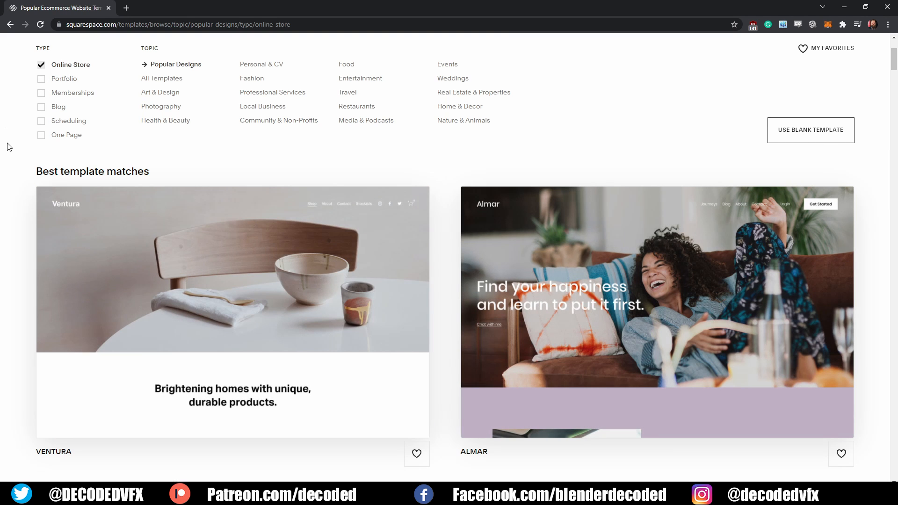
left_click(233, 314)
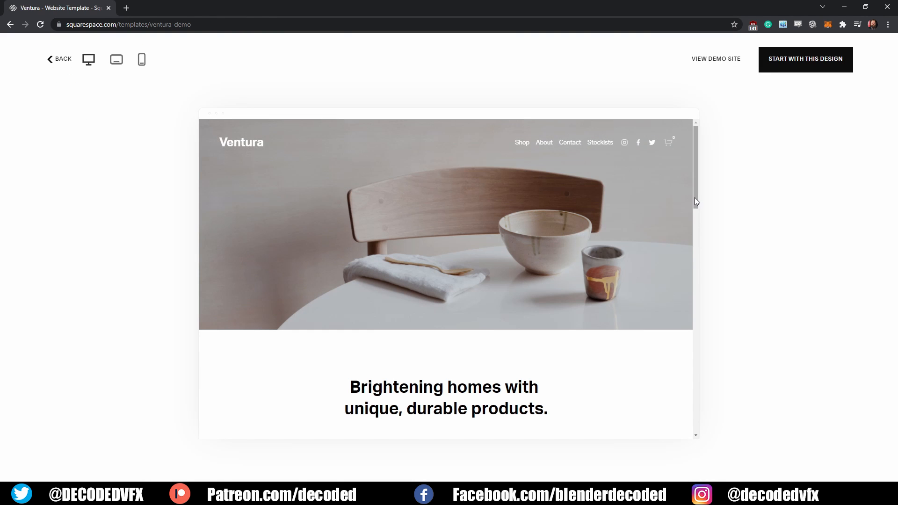
left_click_drag(696, 202, 695, 293)
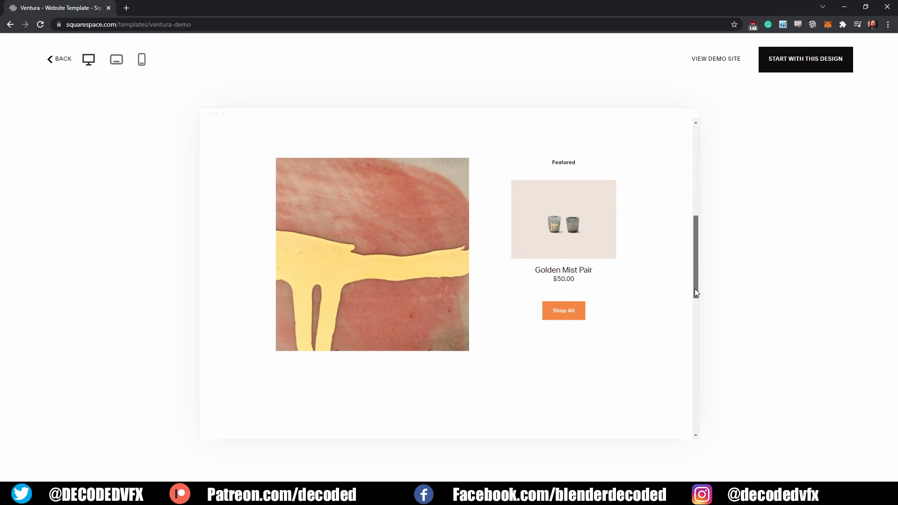
left_click(558, 313)
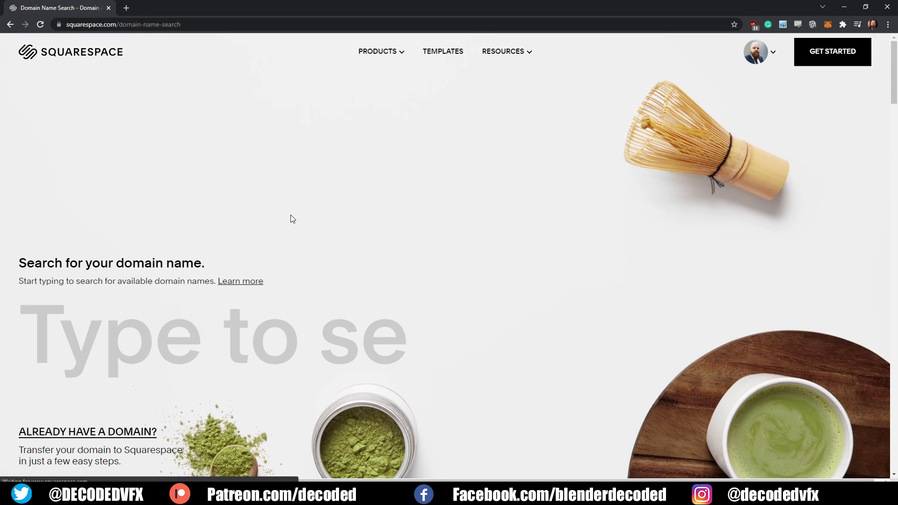
type("hits")
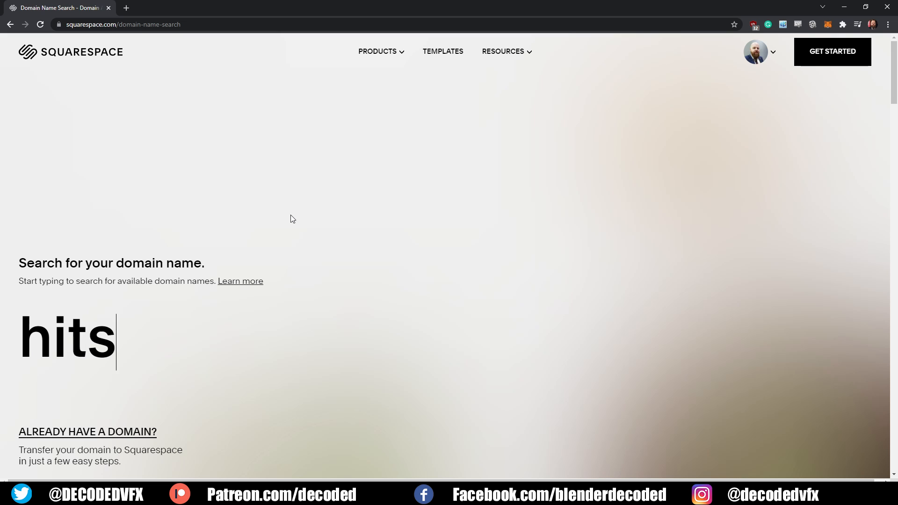
type("ubscribe!")
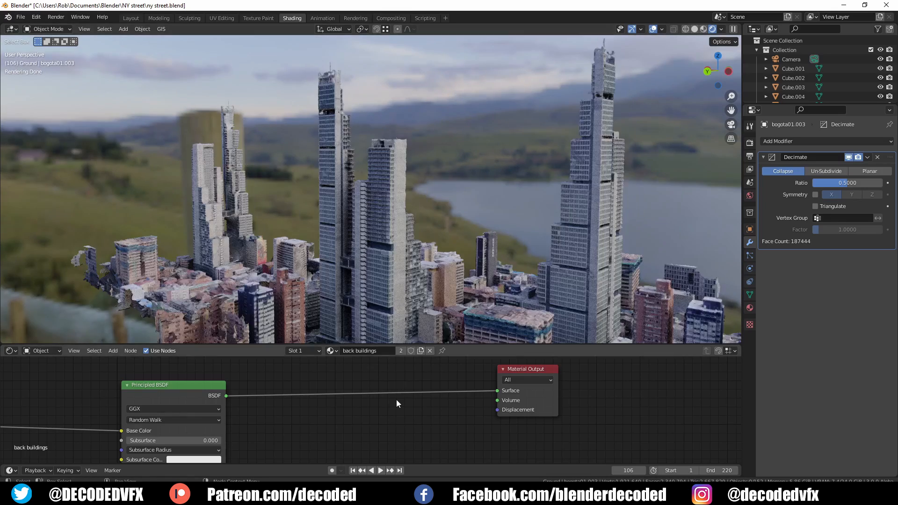
Insert the Mossy group onto the BSDF link with Extra moss 0.767 and Scale 0.100.
middle_click_drag(397, 400, 485, 388)
scroll(425, 396, "down", 3)
key("shift+a")
mouse_move(424, 395)
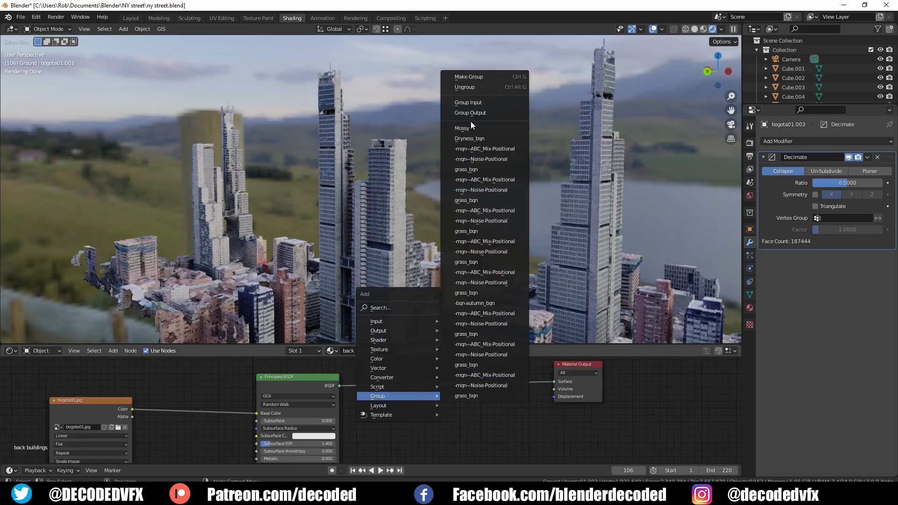
left_click(470, 126)
left_click(413, 364)
scroll(426, 389, "up", 4)
left_click_drag(429, 404, 446, 425)
middle_click_drag(428, 243, 323, 240)
Preview the building image texture on its own and shift its node to the left.
middle_click_drag(504, 240, 353, 191)
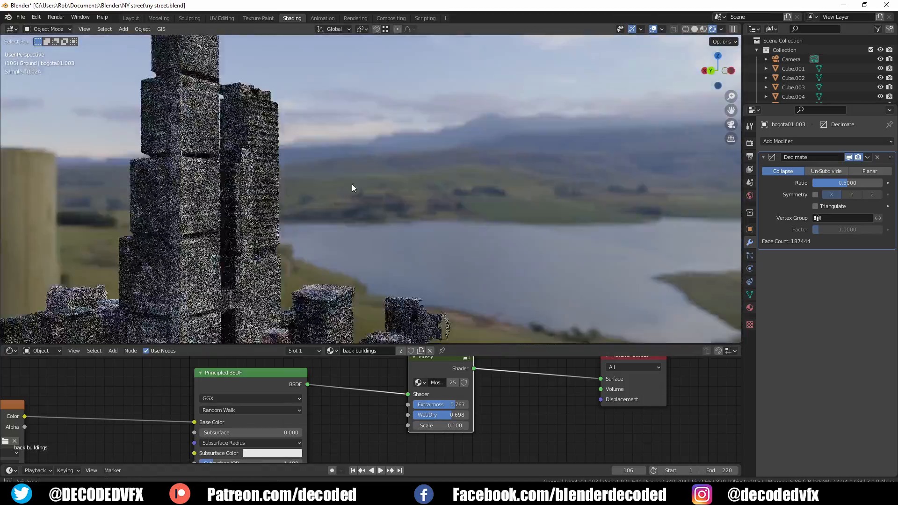
middle_click_drag(314, 411, 579, 384)
scroll(579, 383, "down", 6)
left_click(358, 381, "ctrl+shift")
left_click_drag(358, 383, 154, 397)
middle_click_drag(361, 415, 352, 388)
Add a ColorRamp node fed by the image texture's Color output.
key("shift+a")
left_click(317, 300)
type("color ramp")
key("Return")
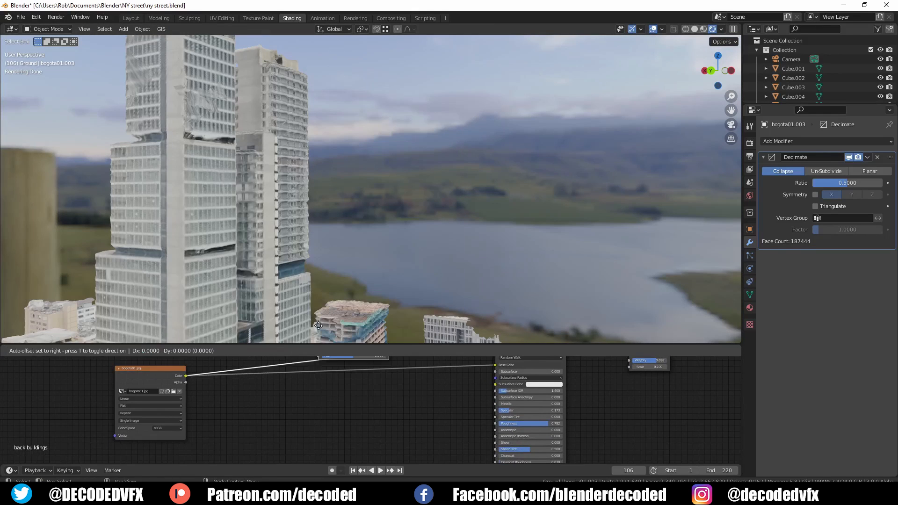
left_click(337, 388)
scroll(290, 410, "up", 1)
left_click_drag(169, 371, 327, 444)
Set the ColorRamp stops to 0.309 and 0.750 and plug it into Specular.
left_click(357, 376, "ctrl+shift")
scroll(357, 377, "up", 1)
left_click_drag(328, 407, 353, 409)
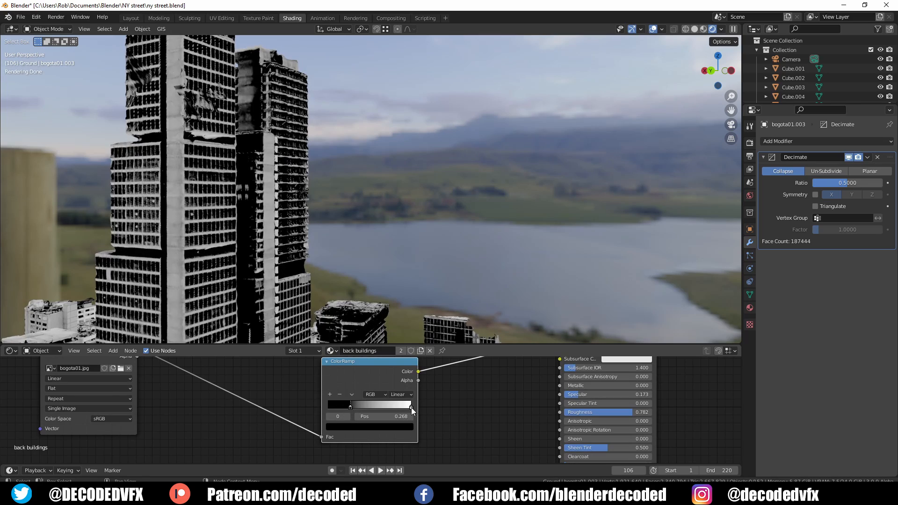
left_click_drag(411, 408, 392, 408)
middle_click_drag(453, 396, 338, 400)
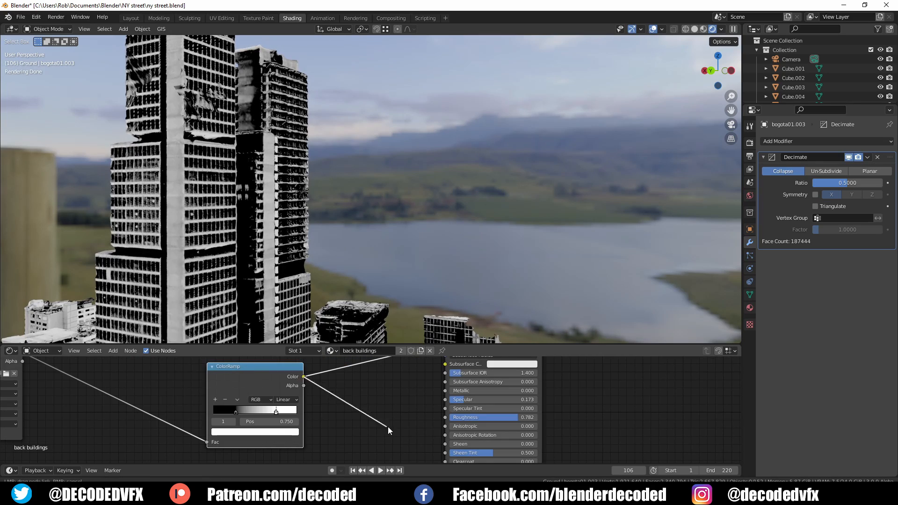
left_click_drag(388, 427, 475, 403)
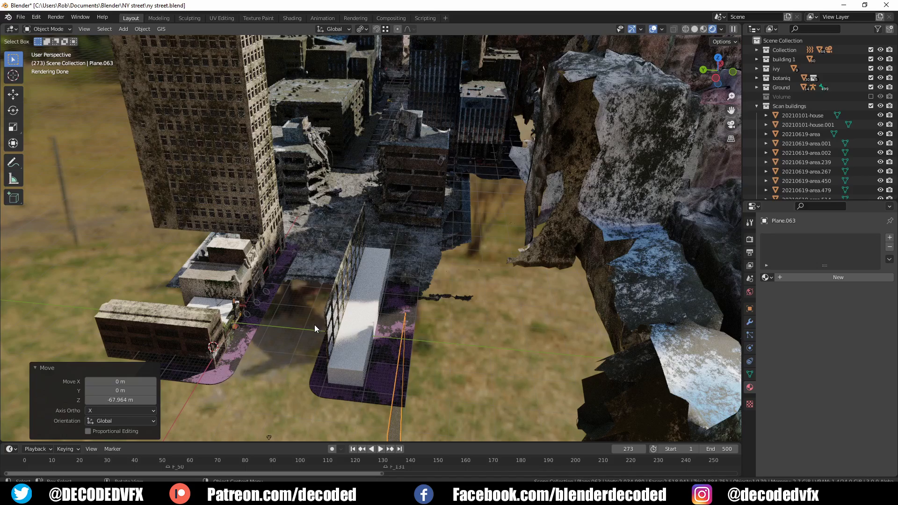
Raise Plane.063 vertically above the street, fine-tuning its height through the camera view.
middle_click_drag(316, 327, 604, 301)
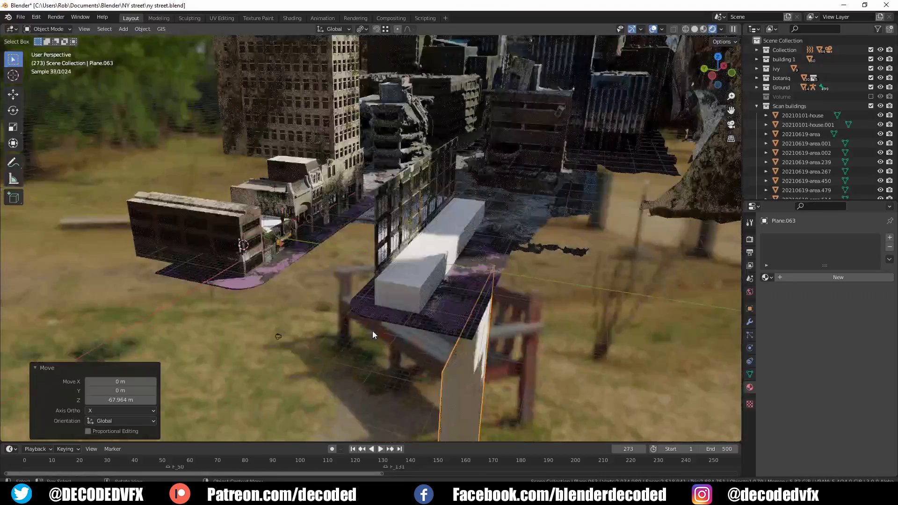
key("g")
key("z")
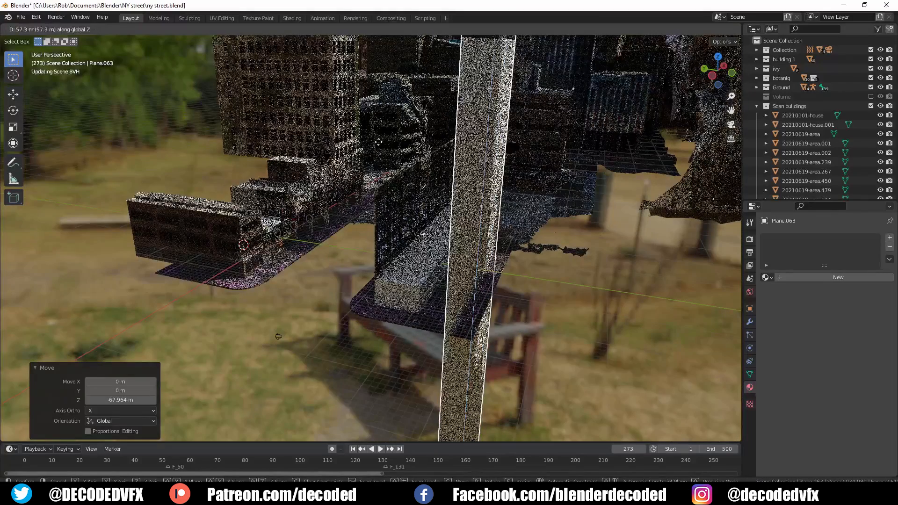
left_click(380, 104)
key("KP_0")
scroll(274, 312, "up", 3)
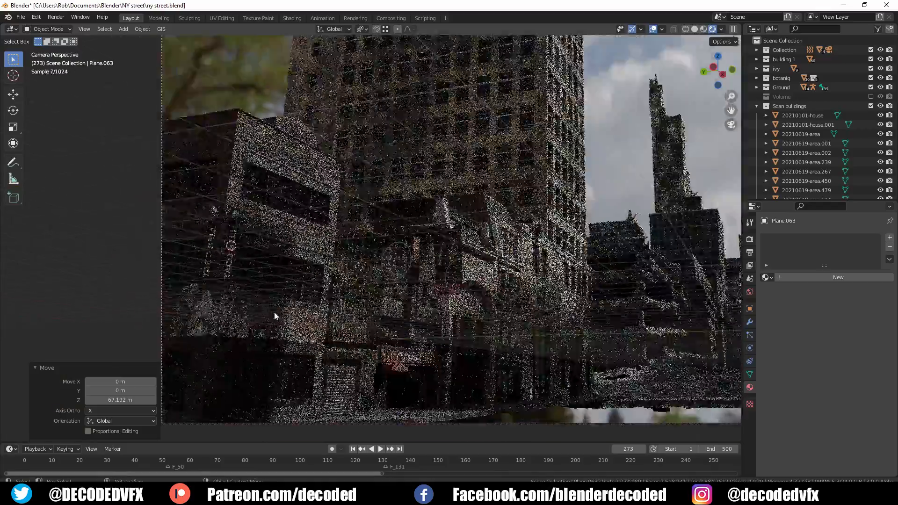
key("g")
key("z")
left_click(299, 304)
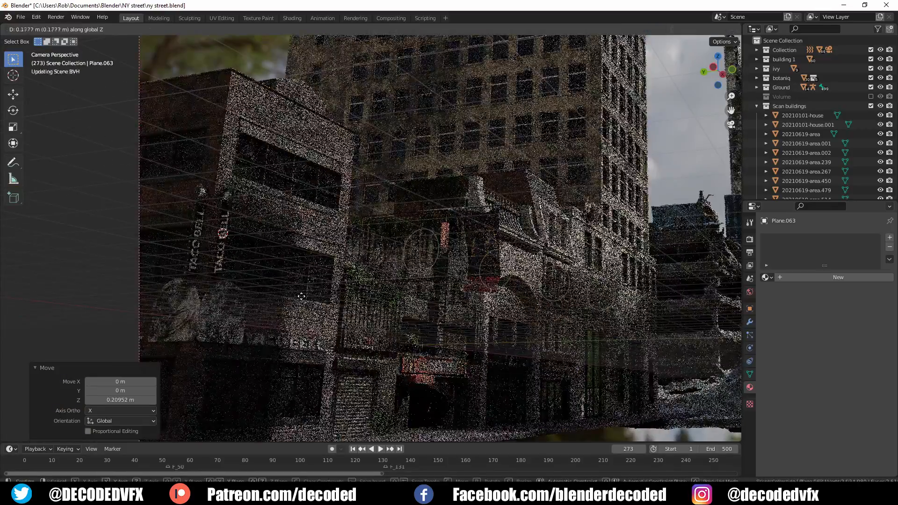
In the plane's Ray Visibility settings, disable Volume Scatter while keeping Shadow enabled.
left_click(749, 309)
scroll(778, 328, "down", 4)
left_click(782, 366)
scroll(782, 364, "down", 4)
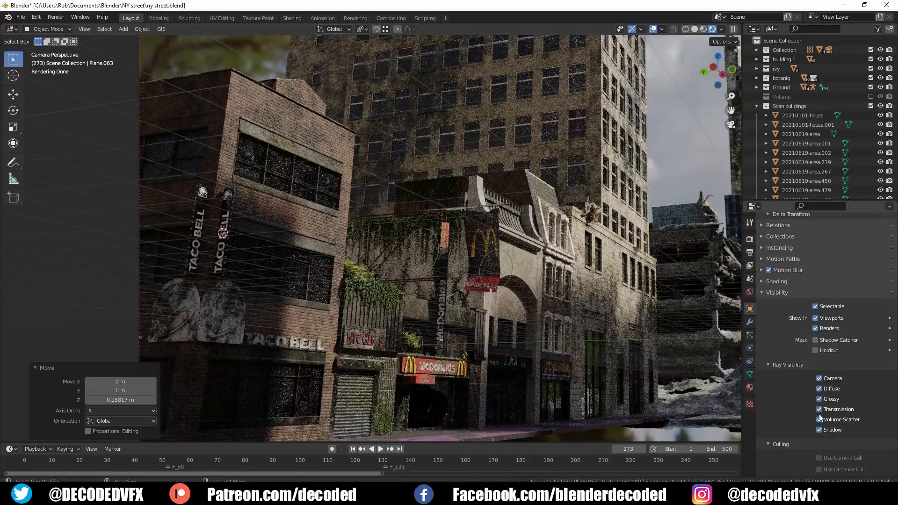
left_click(818, 419)
left_click(818, 430)
left_click(820, 430)
left_click(819, 430)
scroll(313, 377, "down", 3)
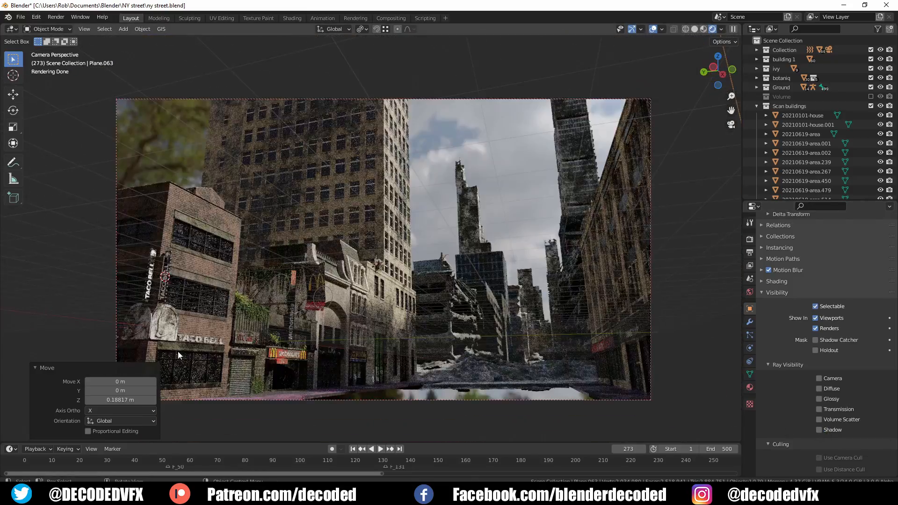
left_click(818, 430)
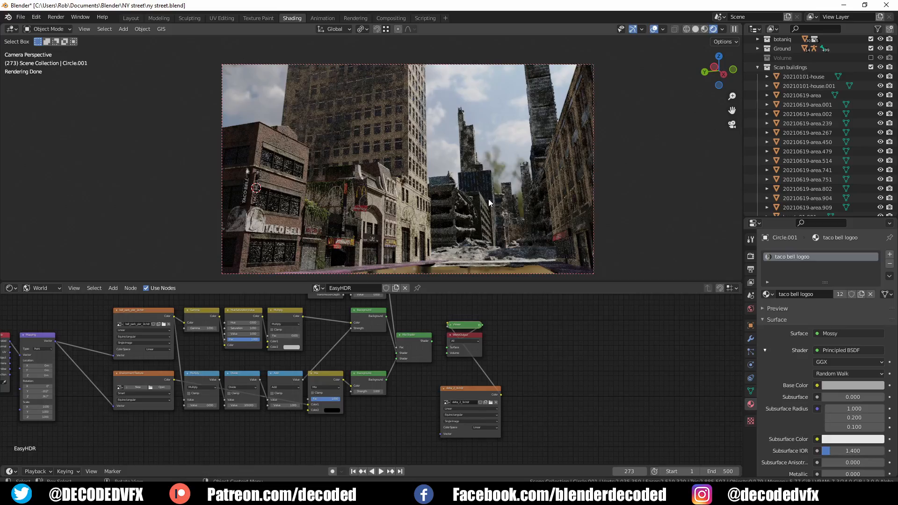
Look around the street scene and preview the bell_park_pier environment as the world sky.
key("KP_0")
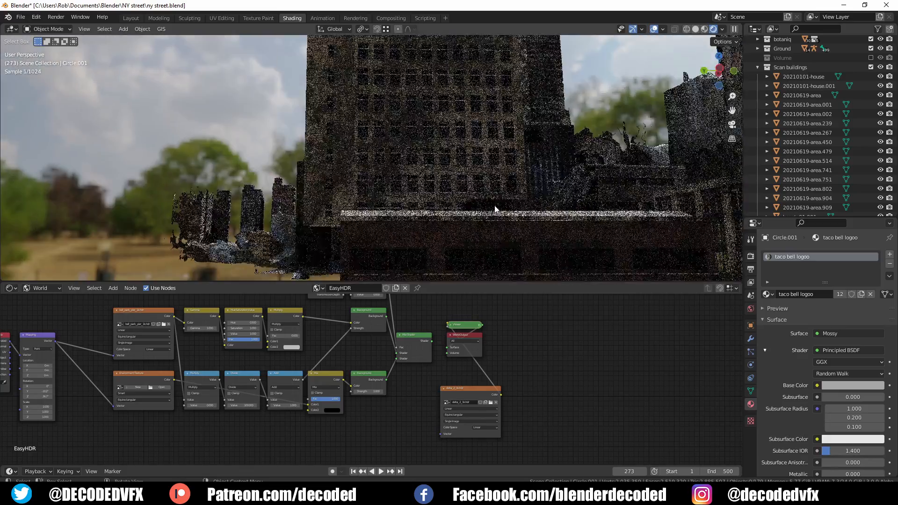
middle_click_drag(494, 206, 451, 218)
key("KP_0")
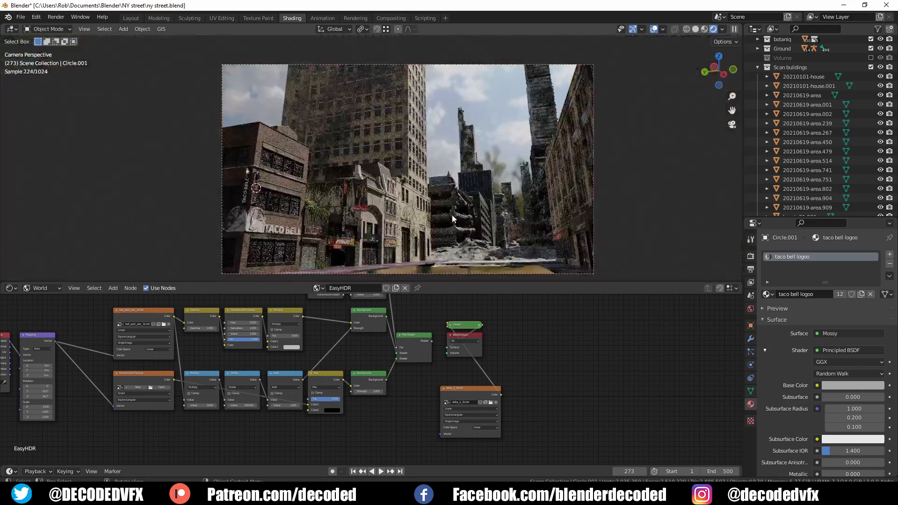
scroll(456, 226, "up", 3)
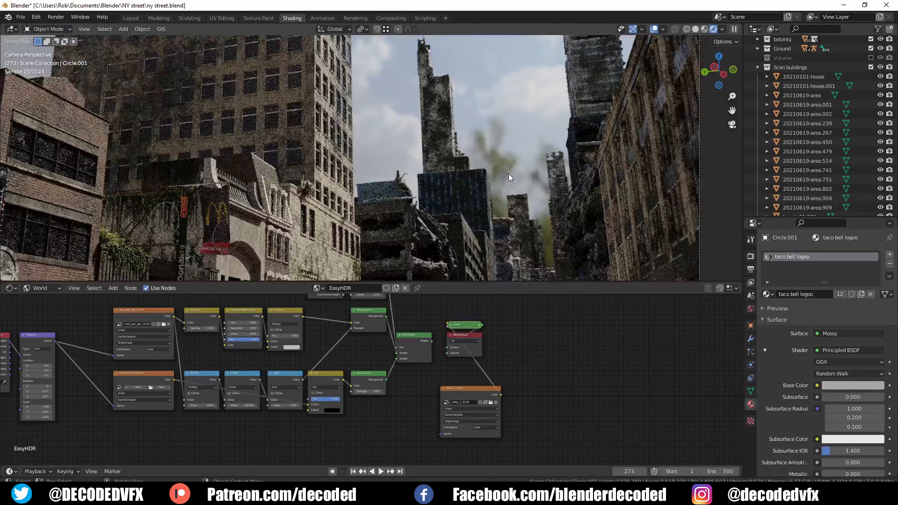
scroll(509, 174, "down", 3)
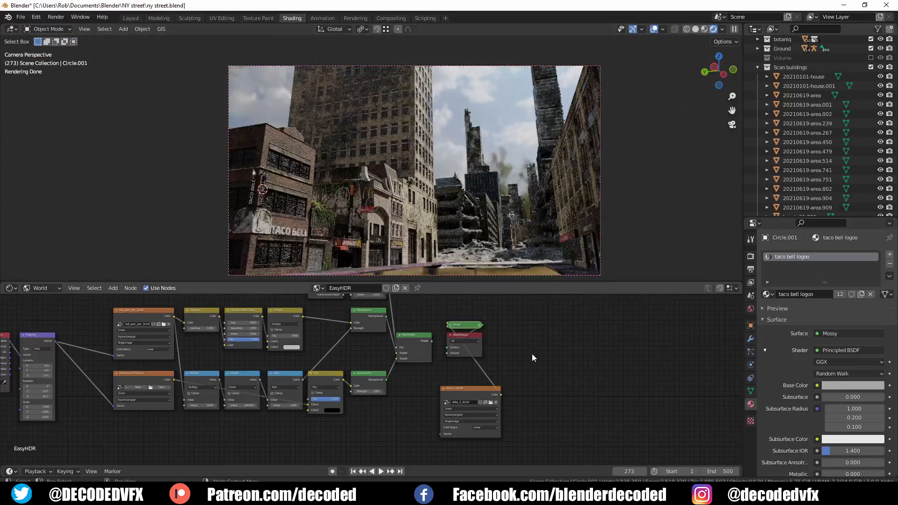
middle_click_drag(532, 353, 509, 363)
left_click(124, 327, "ctrl+shift")
Add a Mix Shader node to the world graph and feed it into the World Output.
left_click(606, 340)
key("shift+a")
left_click(478, 346)
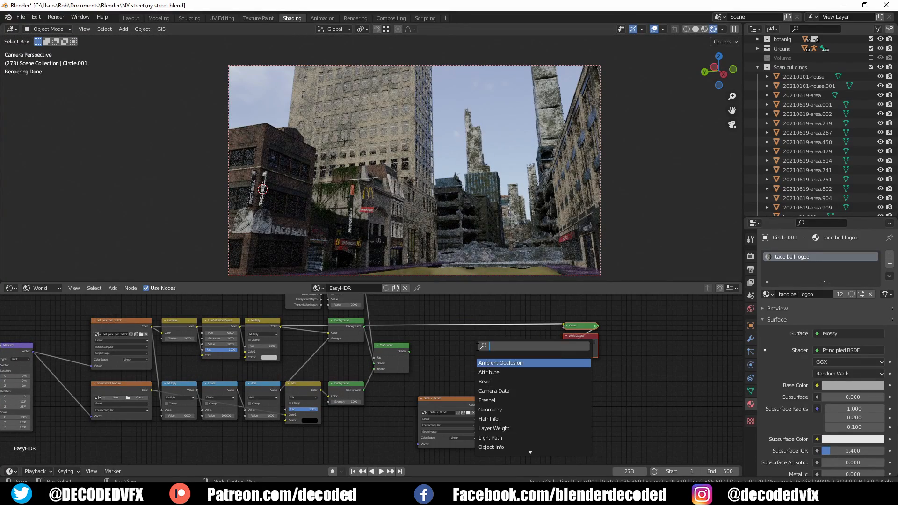
type("mix")
left_click(491, 373)
scroll(490, 370, "up", 1)
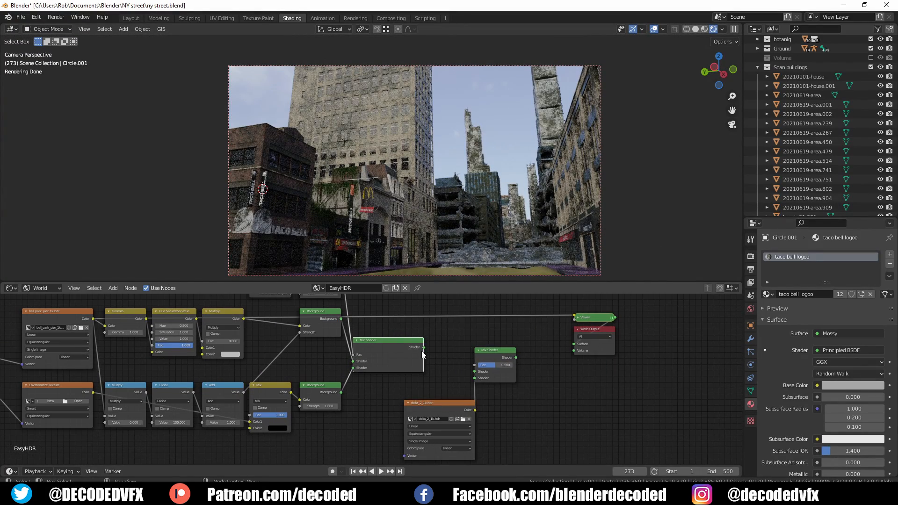
left_click(494, 359, "ctrl+shift")
key("shift+a")
left_click(509, 355)
Add a Light Path node and link its Is Camera Ray output to the Mix Shader factor.
type("light")
key("Return")
left_click(508, 356)
left_click_drag(555, 364, 389, 342)
scroll(389, 343, "up", 1)
middle_click_drag(462, 229, 302, 231)
key("KP_0")
key("shift+grave")
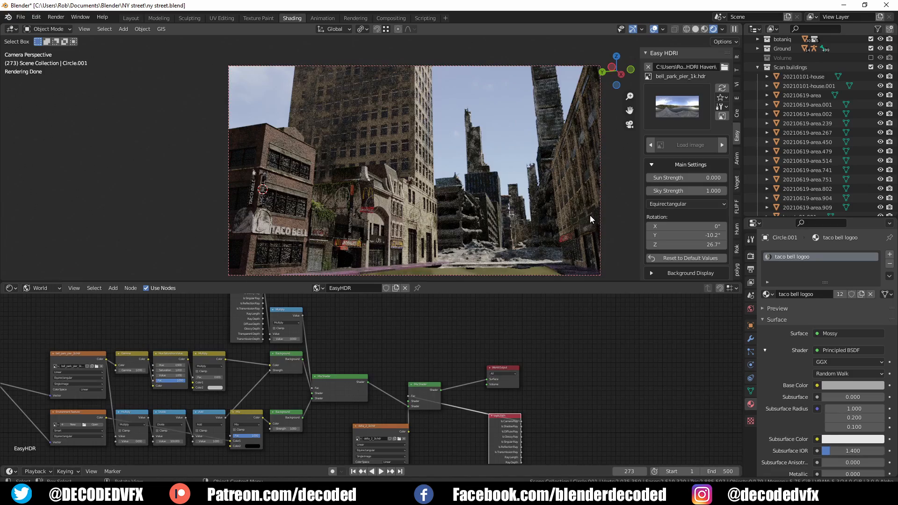
Cycle the Easy HDRI skies past cave_wall, cayley_lookout, cliffside and dam_road to dresden_moat_1k.hdr.
left_click(722, 146)
left_click(722, 146)
left_click(722, 146)
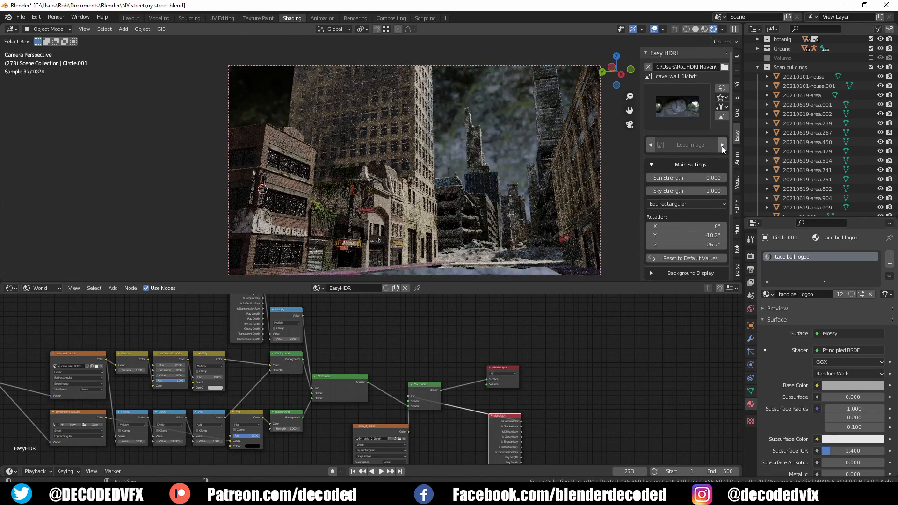
left_click(722, 146)
left_click(722, 146)
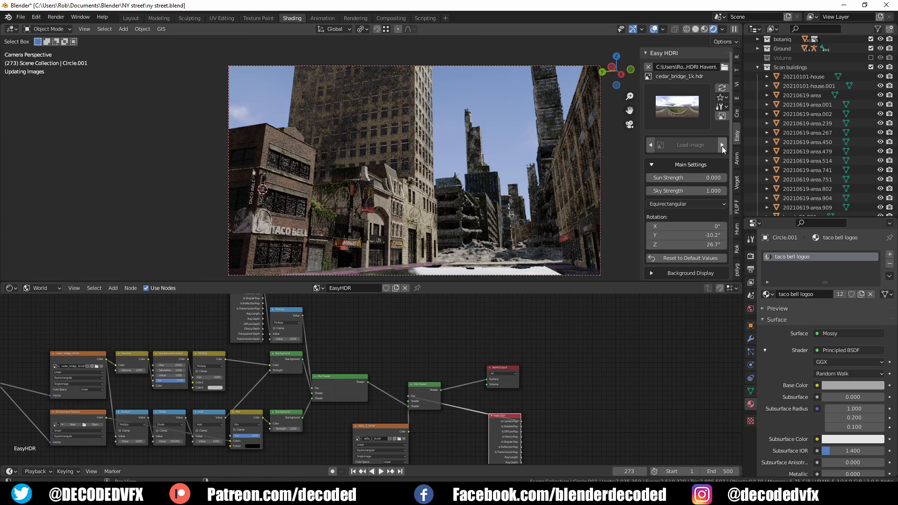
left_click(722, 146)
left_click(722, 146)
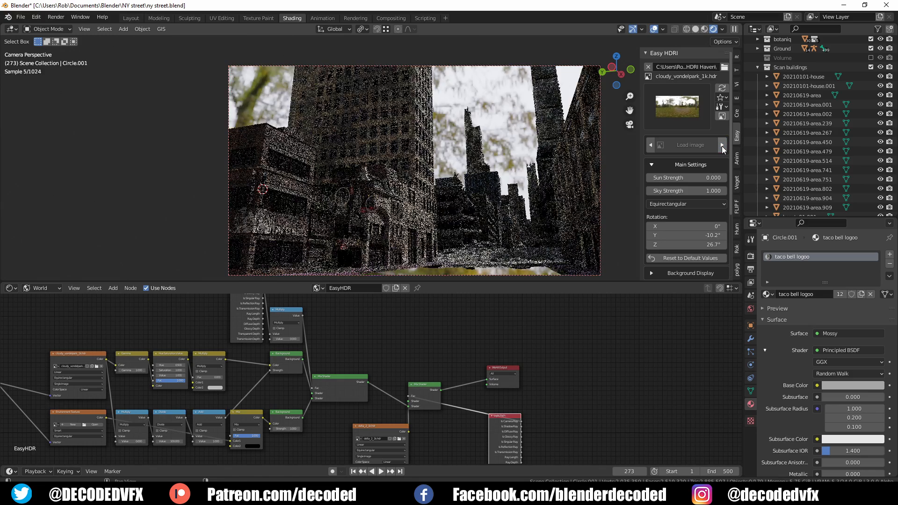
left_click(722, 146)
left_click(722, 146)
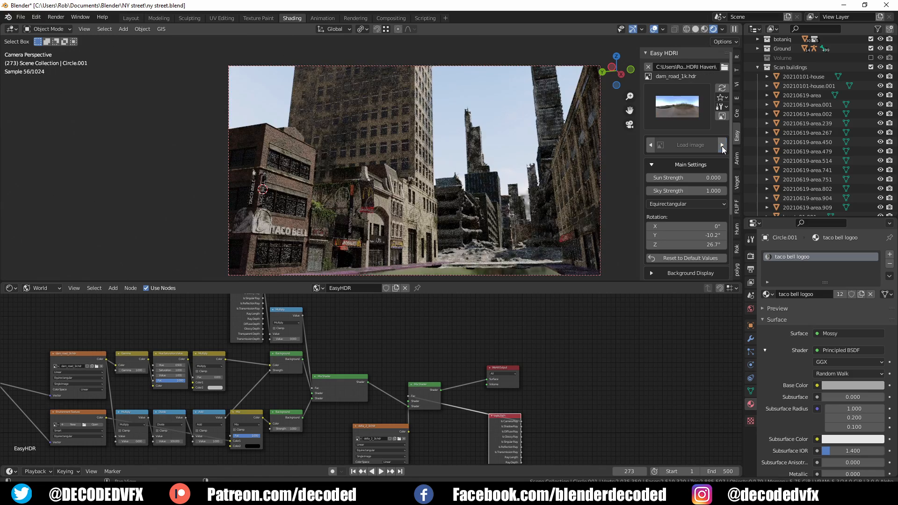
left_click(722, 145)
left_click(722, 146)
left_click(722, 146)
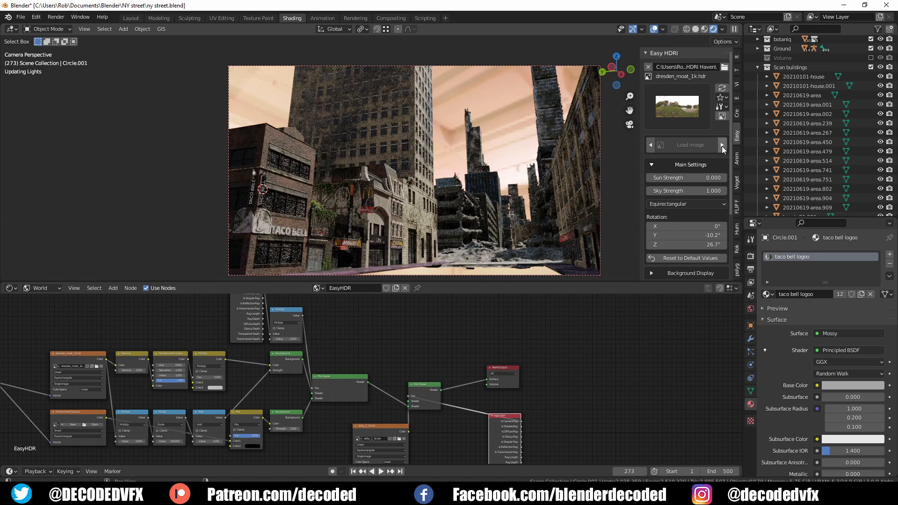
left_click(722, 146)
left_click(722, 146)
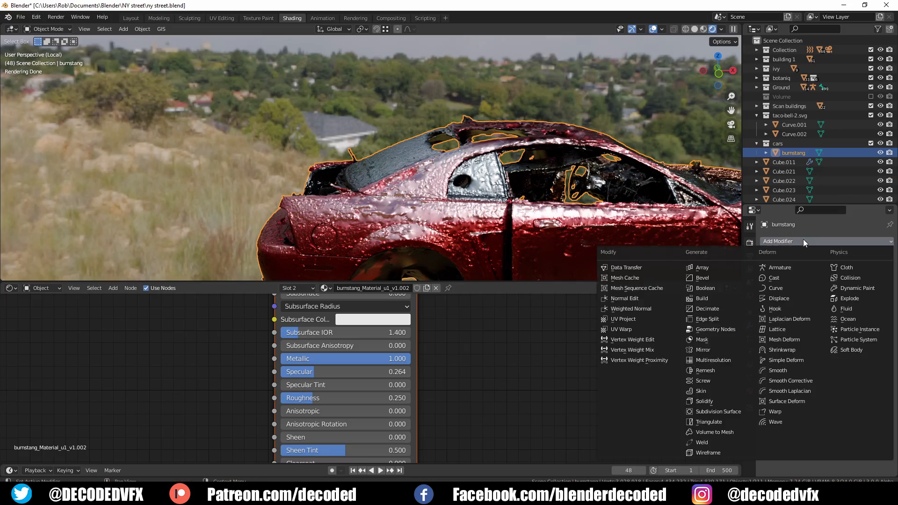
Add a Decimate modifier to the burnstang car scan.
left_click(718, 308)
Set the car's Decimate ratio to 0.3 and apply the modifier.
left_click(840, 283)
type(".3")
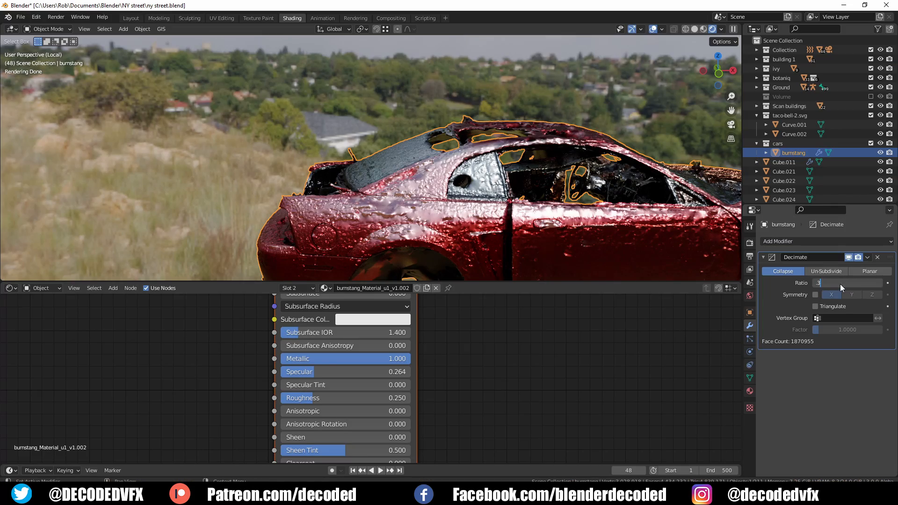
key("Return")
key("shift+z")
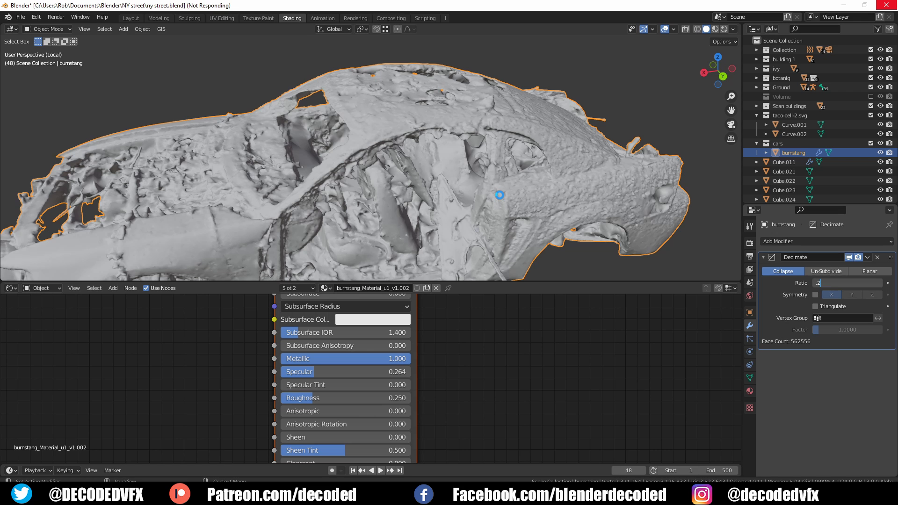
left_click(867, 257)
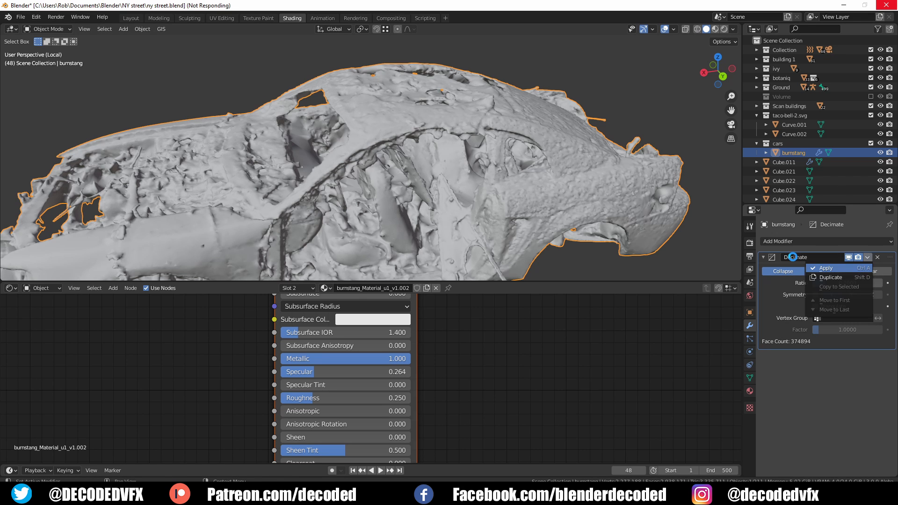
left_click(862, 241)
Add a Smooth modifier to the car, raise its strength, and apply it.
left_click(797, 368)
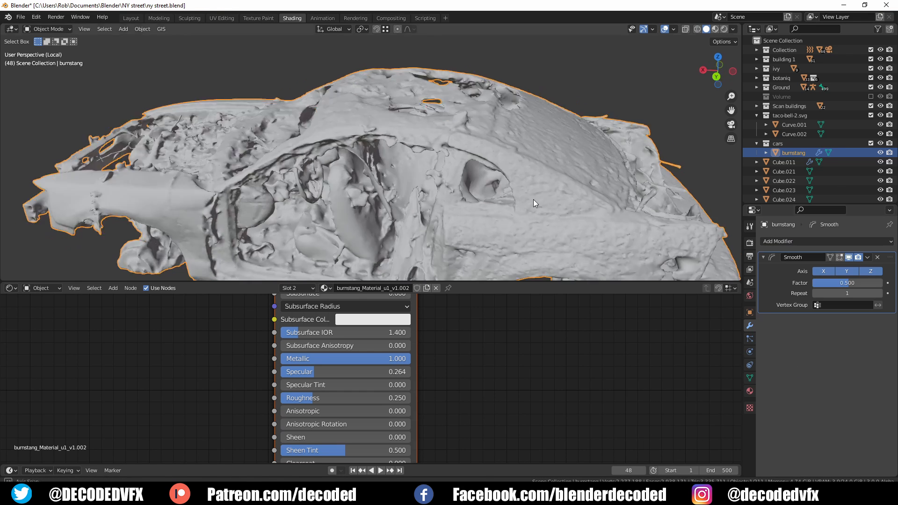
left_click_drag(847, 283, 869, 282)
left_click(868, 257)
left_click(830, 268)
In Edit Mode, circle-select the car's windscreen faces.
middle_click_drag(402, 141, 490, 153)
left_click(715, 29)
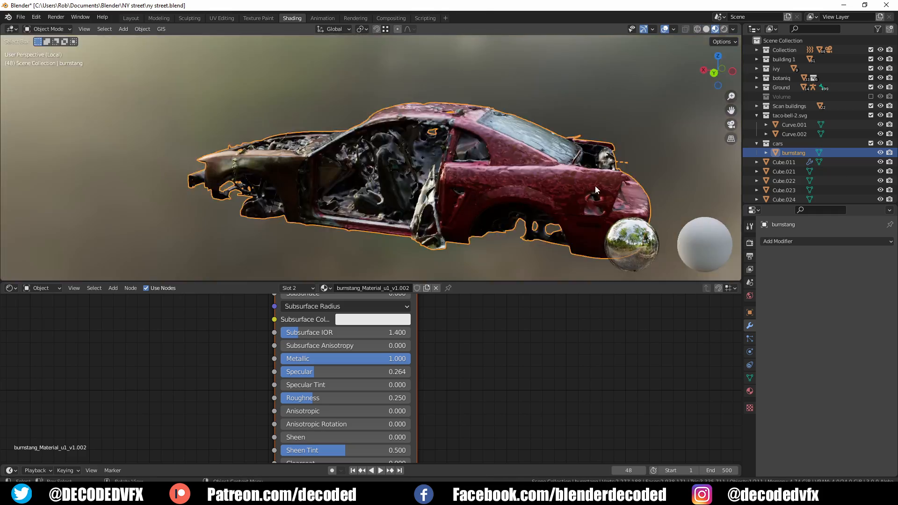
key("Tab")
key("c")
mouse_move(491, 122)
left_mouse_down()
mouse_move(528, 187)
mouse_move(365, 163)
left_mouse_up()
left_click_drag(245, 156, 234, 160)
middle_click_drag(234, 160, 262, 140)
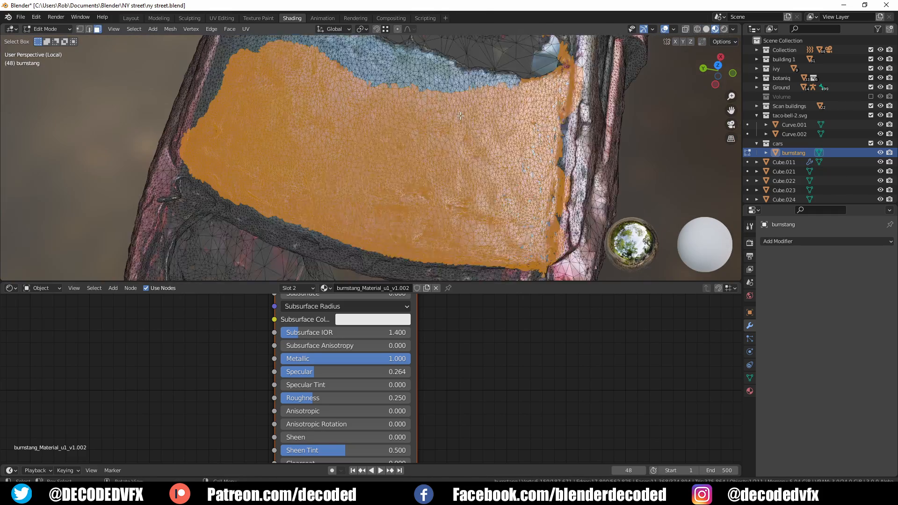
middle_click_drag(327, 140, 346, 155)
mouse_move(440, 112)
left_mouse_down()
mouse_move(276, 67)
mouse_move(180, 147)
left_mouse_up()
scroll(234, 140, "down", 4)
scroll(344, 146, "up", 6)
mouse_move(470, 89)
left_mouse_down()
mouse_move(338, 152)
mouse_move(349, 252)
left_mouse_up()
scroll(346, 187, "down", 6)
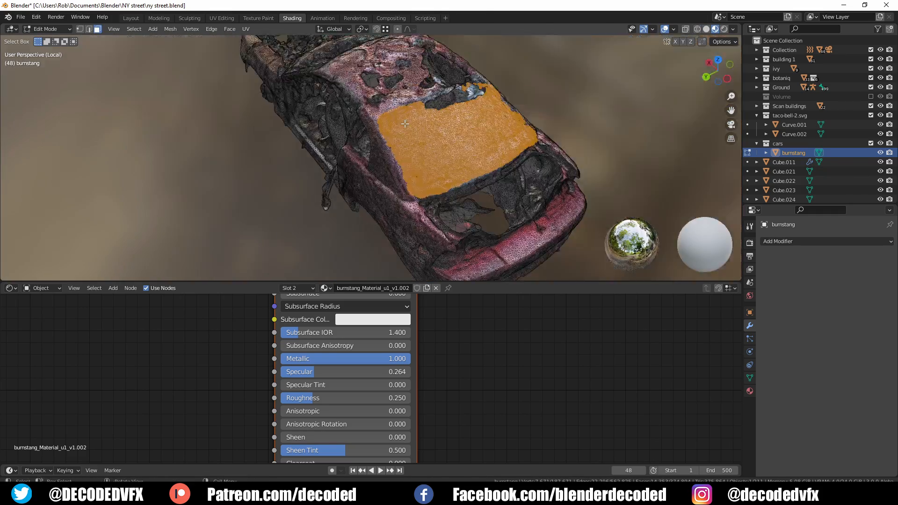
scroll(330, 163, "up", 5)
Extend the selection over the windscreen edges, corners and remaining window faces.
key("c")
left_click_drag(349, 149, 353, 180)
middle_click_drag(585, 168, 290, 155, "shift")
key("c")
middle_click_drag(548, 169, 437, 220, "shift")
left_click_drag(367, 101, 391, 164)
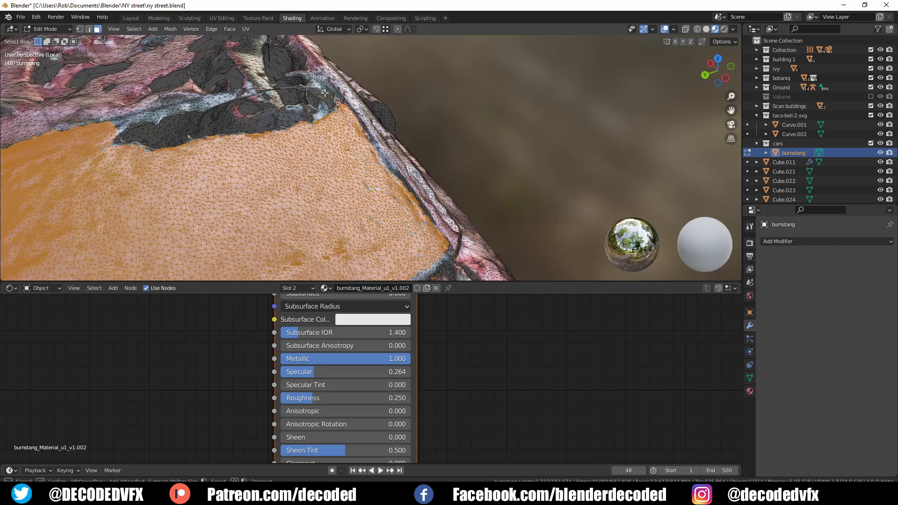
key("Escape")
scroll(391, 164, "down", 3)
key("ctrl+KP_Add")
middle_click_drag(402, 159, 374, 150)
Give the windows a new zero-roughness 'car 1 glass' material, then select road patches.
left_click(749, 391)
double_click(813, 254)
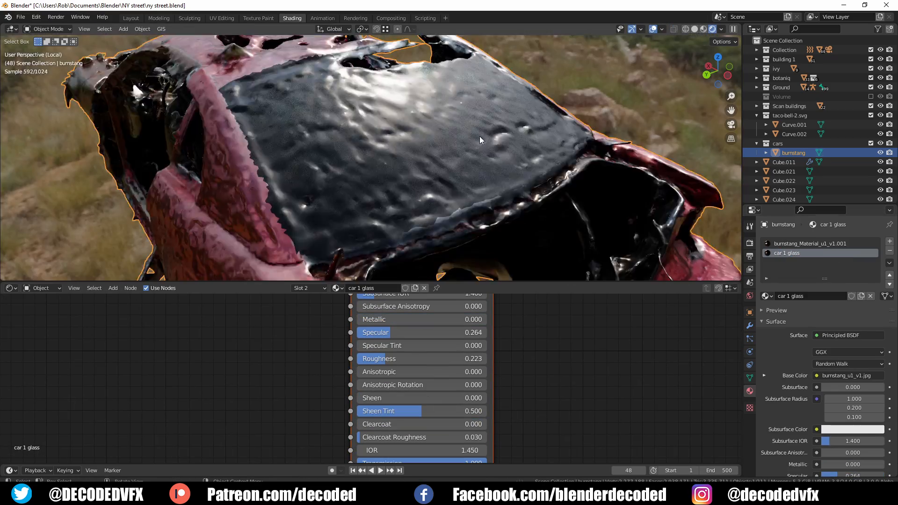
middle_click_drag(479, 136, 408, 316)
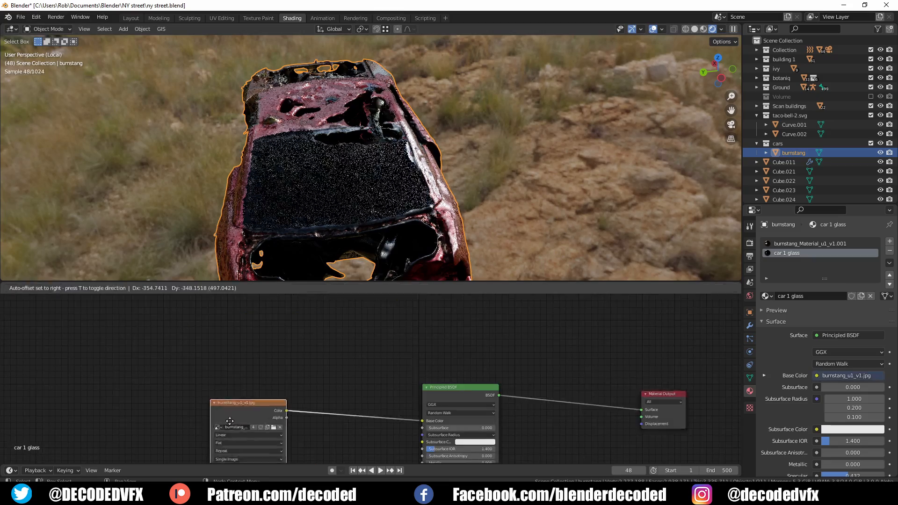
left_click(436, 422)
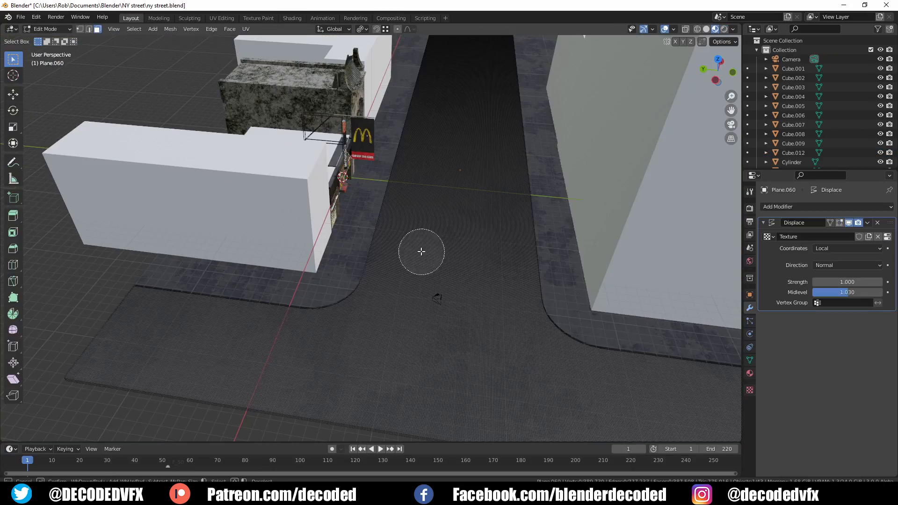
left_click_drag(411, 135, 353, 311)
mouse_move(544, 302)
left_mouse_down()
mouse_move(449, 54)
mouse_move(467, 163)
mouse_move(582, 400)
mouse_move(692, 368)
left_mouse_up()
Assign the selected road patches to a new vertex group used by the Displace modifier.
left_click_drag(311, 344, 128, 306)
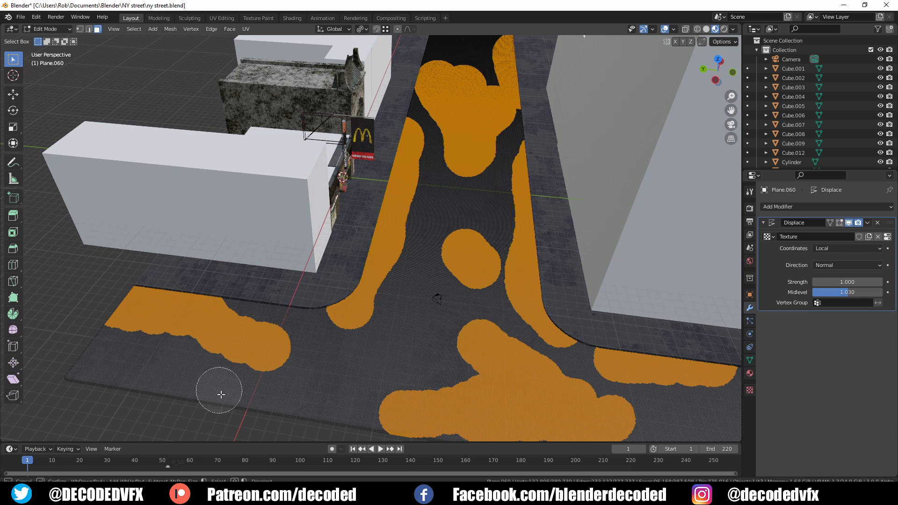
right_click(670, 339)
left_click(749, 360)
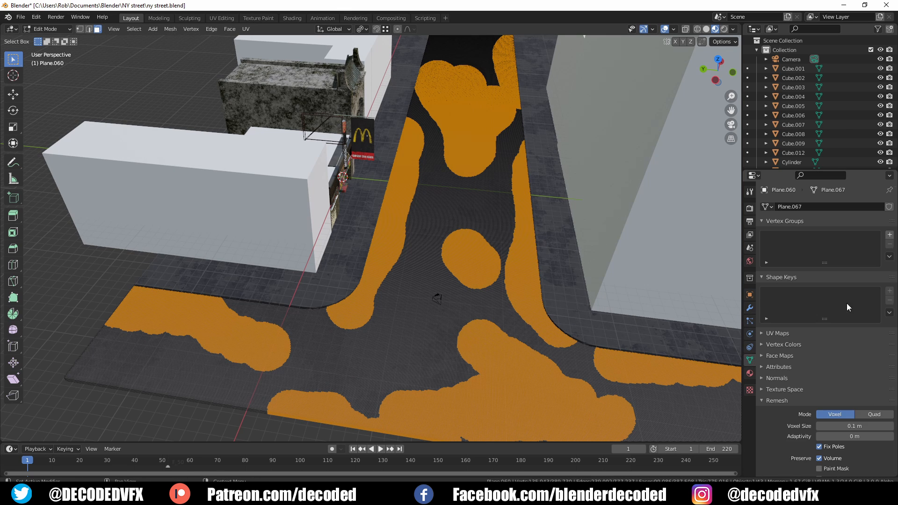
left_click(889, 234)
left_click(750, 308)
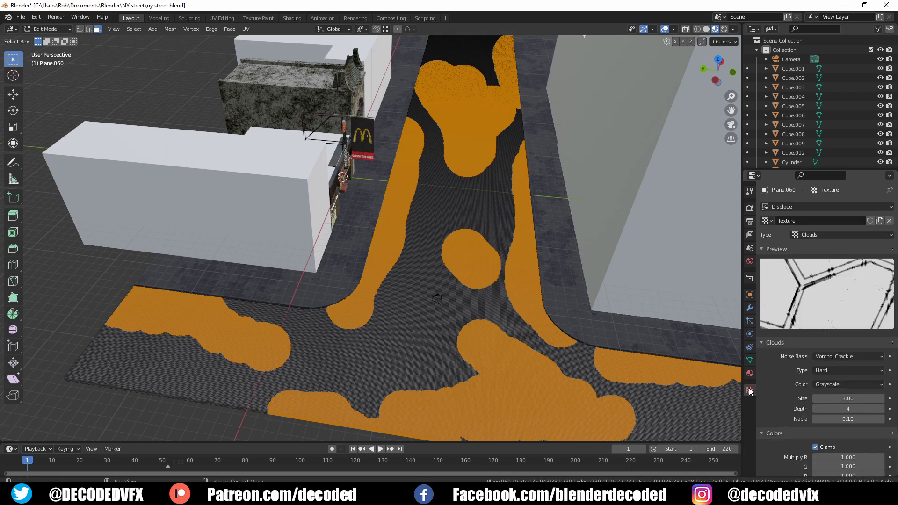
key("Tab")
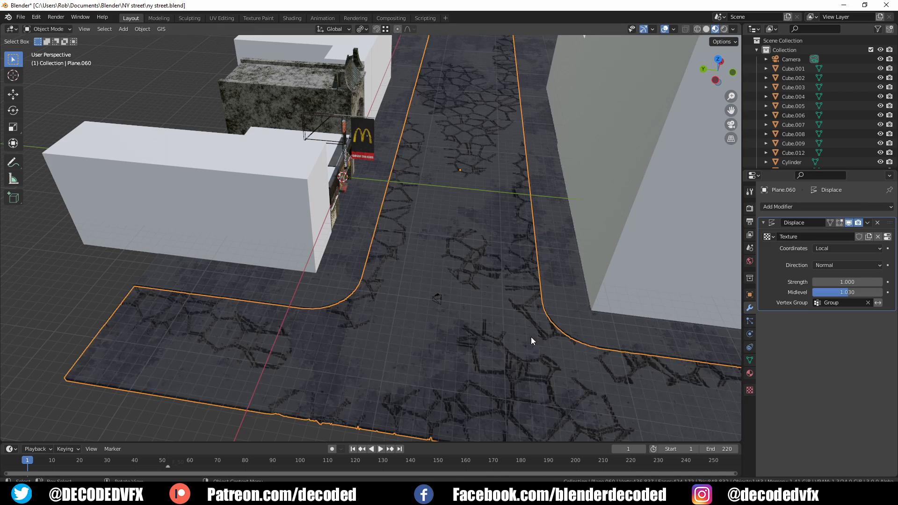
scroll(531, 337, "up", 5)
middle_click_drag(531, 338, 399, 221, "shift")
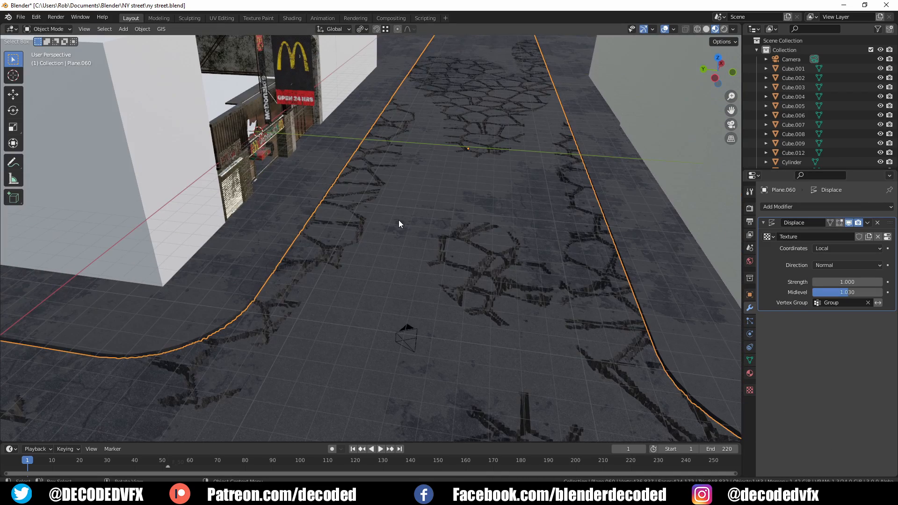
Add more road faces, including the far end, to the crack selection and inspect the result.
key("Tab")
scroll(544, 315, "up", 1)
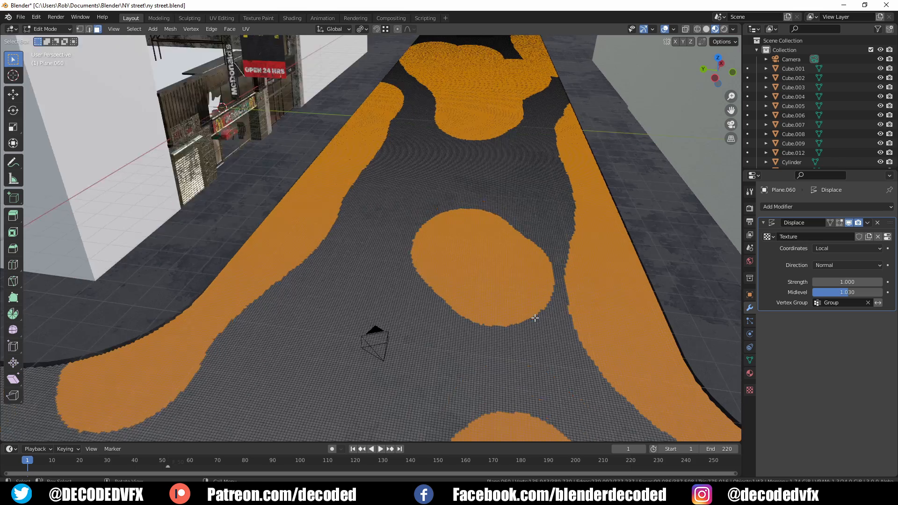
scroll(540, 317, "down", 2)
key("c")
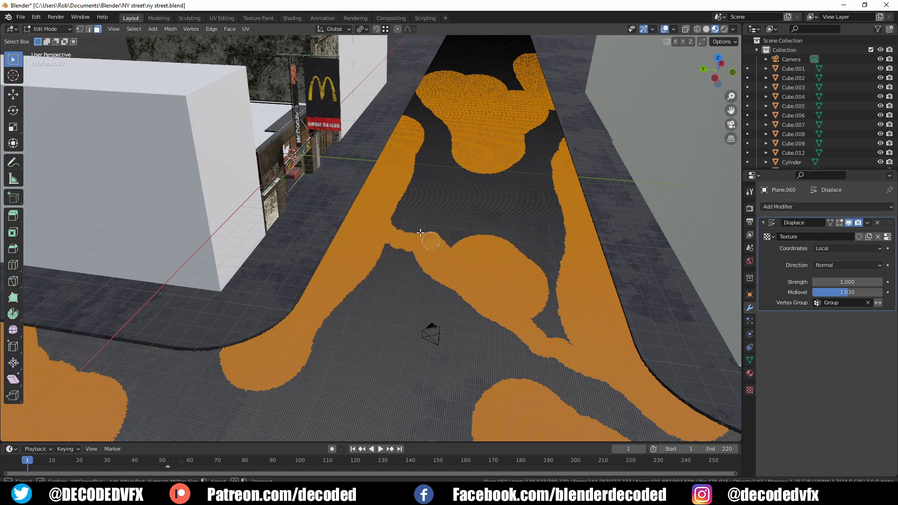
left_click_drag(563, 195, 562, 225)
key("Escape")
scroll(538, 134, "down", 5)
middle_click_drag(526, 66, 500, 150, "shift")
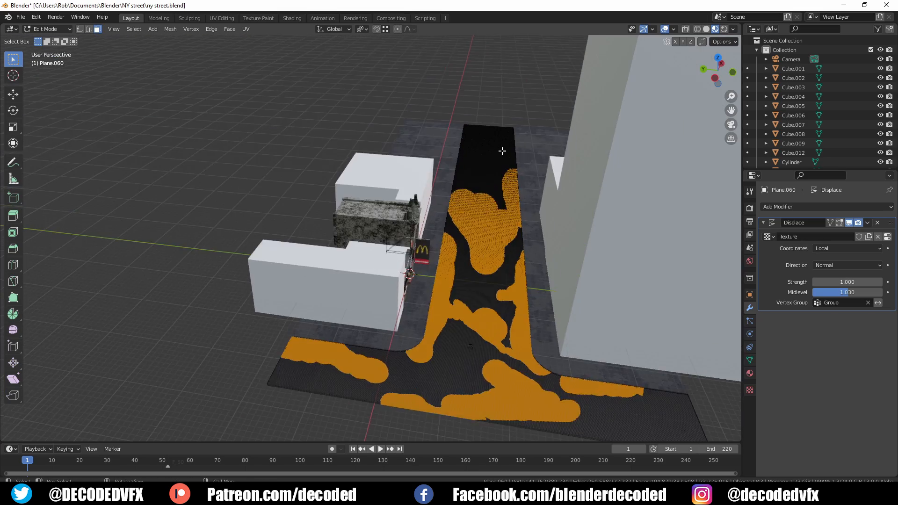
left_click_drag(461, 131, 482, 135)
key("Escape")
scroll(485, 180, "up", 5)
scroll(488, 150, "down", 4)
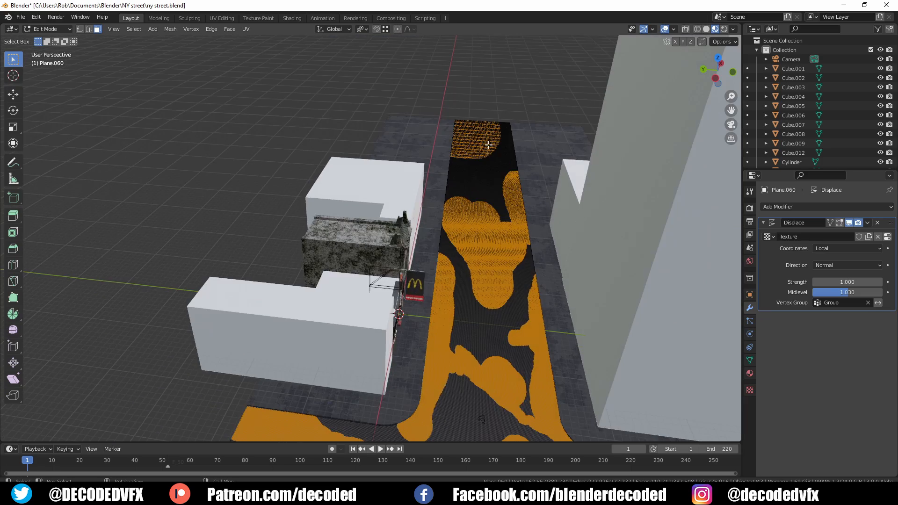
key("Tab")
middle_click_drag(492, 243, 488, 216)
scroll(476, 185, "up", 3)
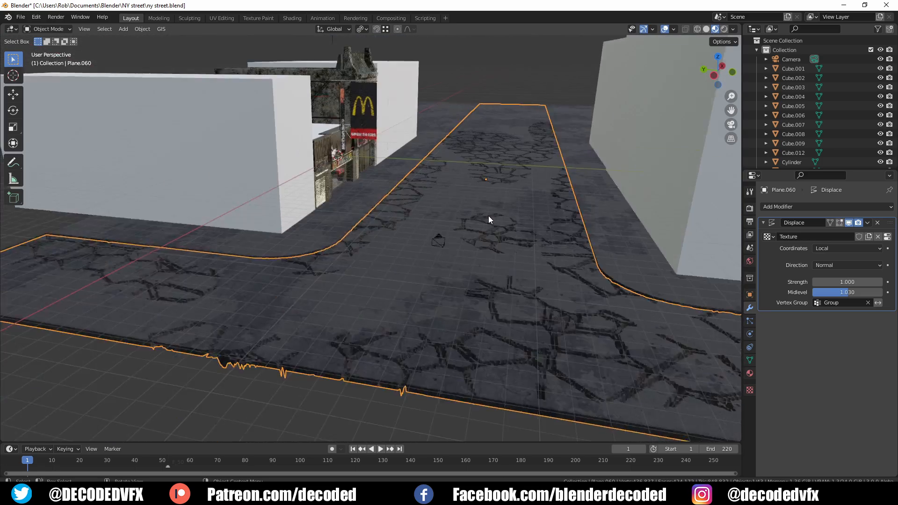
scroll(488, 217, "up", 2)
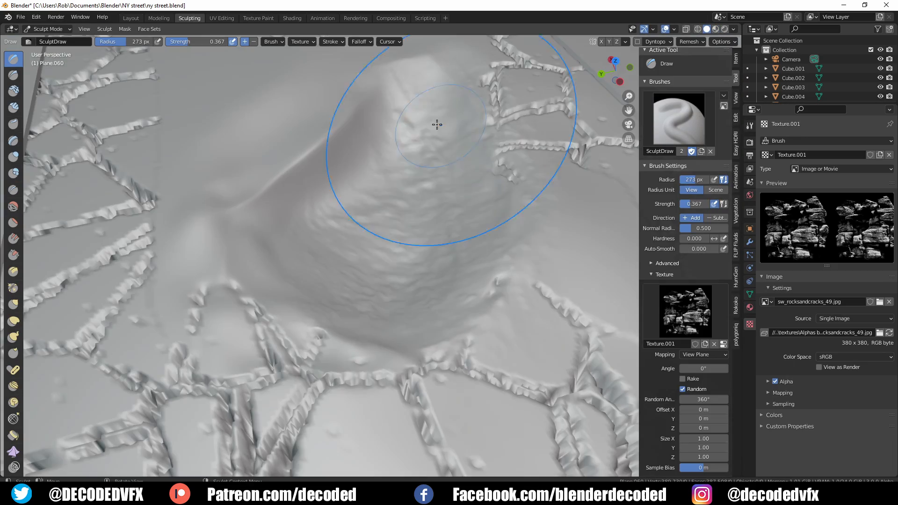
Set the Draw brush texture mapping to Stencil and position the rock stencil over the mound.
mouse_move(437, 124)
middle_mouse_down()
mouse_move(341, 340)
mouse_move(665, 317)
middle_mouse_up()
scroll(665, 318, "down", 7)
left_click(697, 225)
left_click(692, 287)
right_click_drag(139, 361, 397, 266)
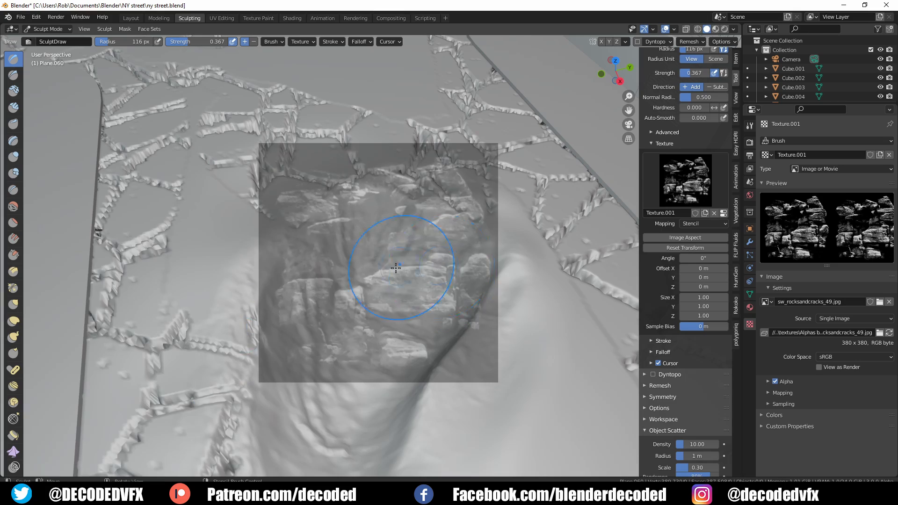
Imprint sw_rocksandcracks_49 rock detail onto the mound, repositioning and resizing the stencil between strokes.
left_click_drag(397, 266, 412, 307)
right_click_drag(417, 314, 229, 246)
middle_click_drag(229, 247, 356, 262)
right_click_drag(172, 330, 345, 314)
middle_click_drag(344, 314, 435, 299)
mouse_move(435, 300)
right_mouse_down("shift")
mouse_move(387, 331)
mouse_move(398, 323)
right_mouse_up("shift")
left_click_drag(393, 280, 337, 285)
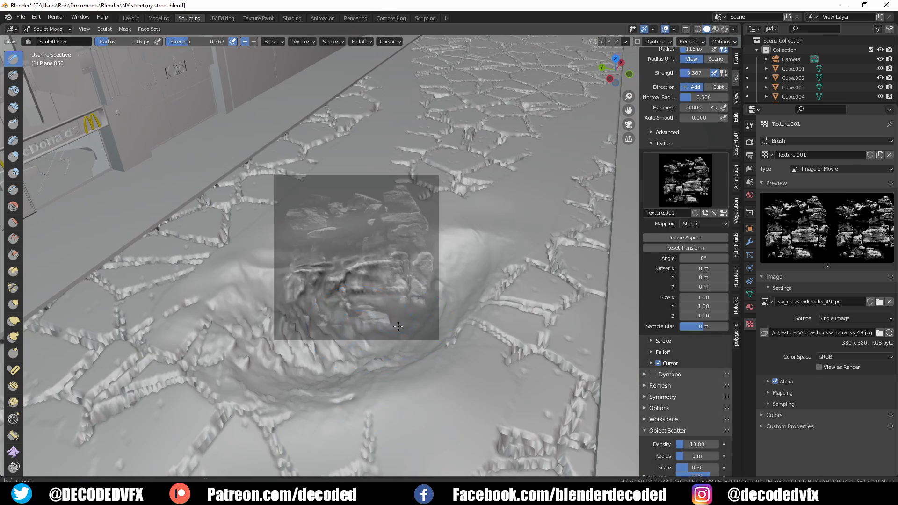
right_click_drag(332, 317, 238, 340)
mouse_move(239, 339)
right_mouse_down()
mouse_move(463, 277)
mouse_move(310, 183)
right_mouse_up()
middle_click_drag(332, 339, 435, 313)
right_click_drag(353, 188, 380, 331)
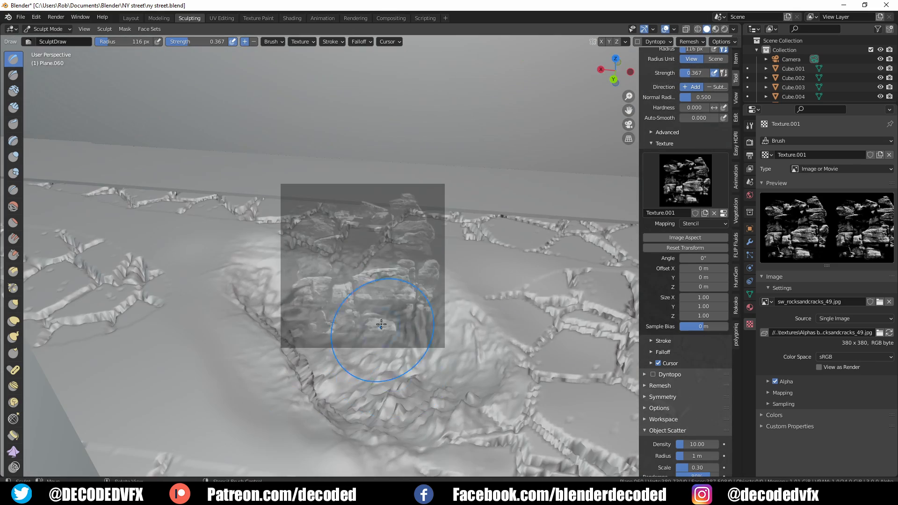
left_click_drag(380, 331, 345, 317)
middle_click_drag(398, 322, 371, 328)
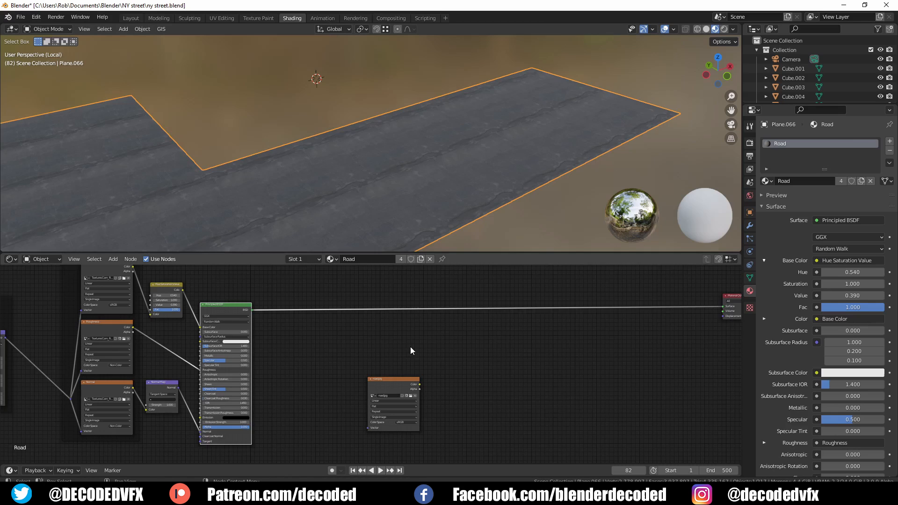
Move the road image node aside and add a second Principled BSDF shader.
left_click(392, 383, "ctrl+shift")
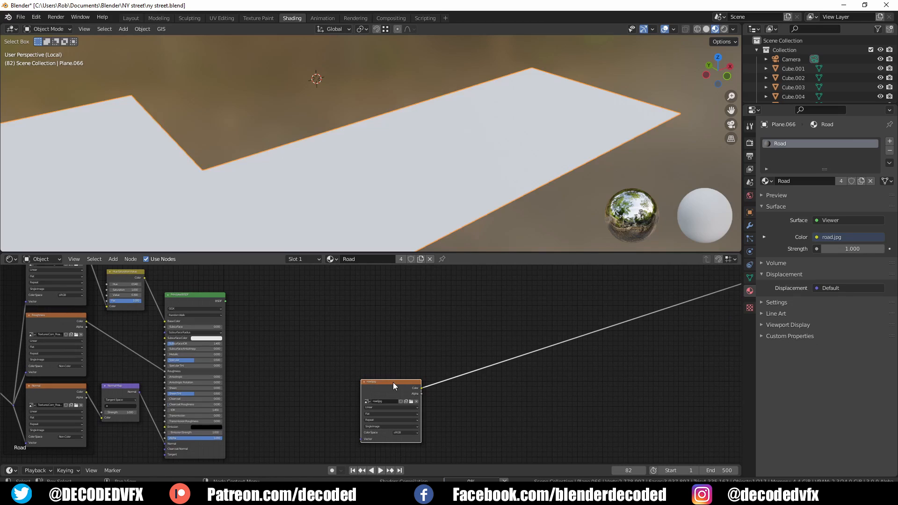
left_click_drag(393, 383, 356, 384)
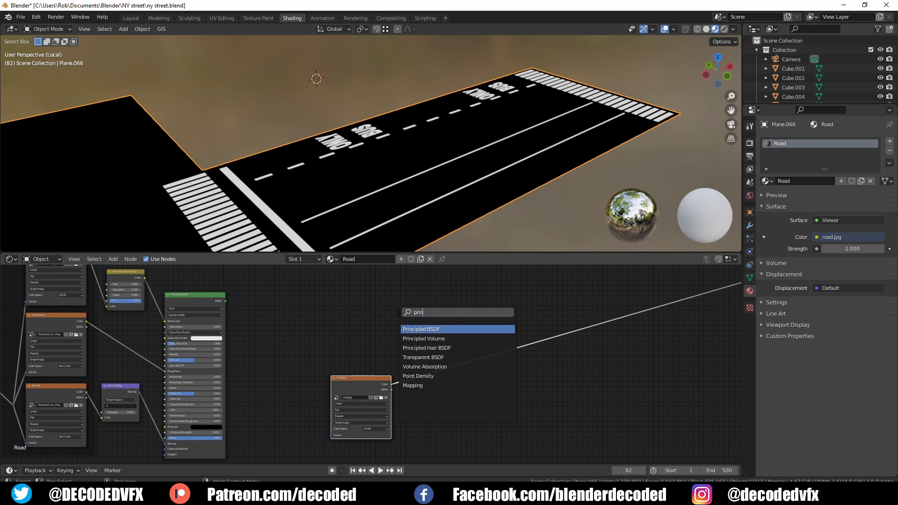
key("Return")
left_click(474, 393)
key("shift+a")
left_click(422, 318)
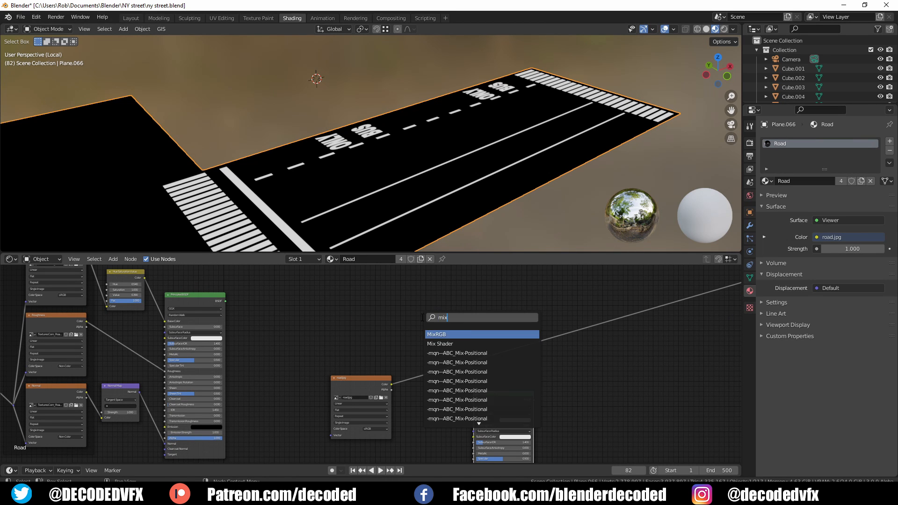
Add a MixRGB node and a Mix Shader node to the road material.
key("Return")
left_click(331, 306)
key("shift+a")
left_click(387, 285)
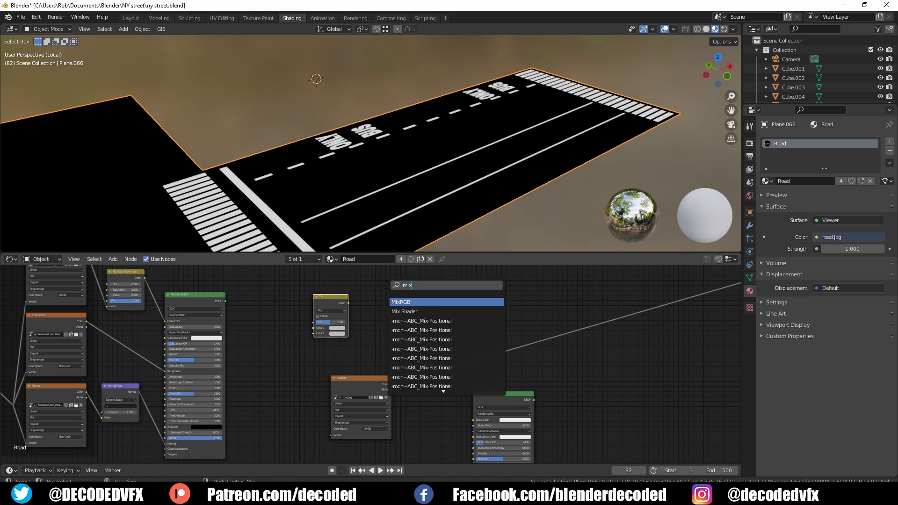
type("mix")
key("Down")
key("Return")
Wire the new Principled BSDF into the Mix Shader and connect it to the material output.
left_click_drag(501, 396, 394, 322)
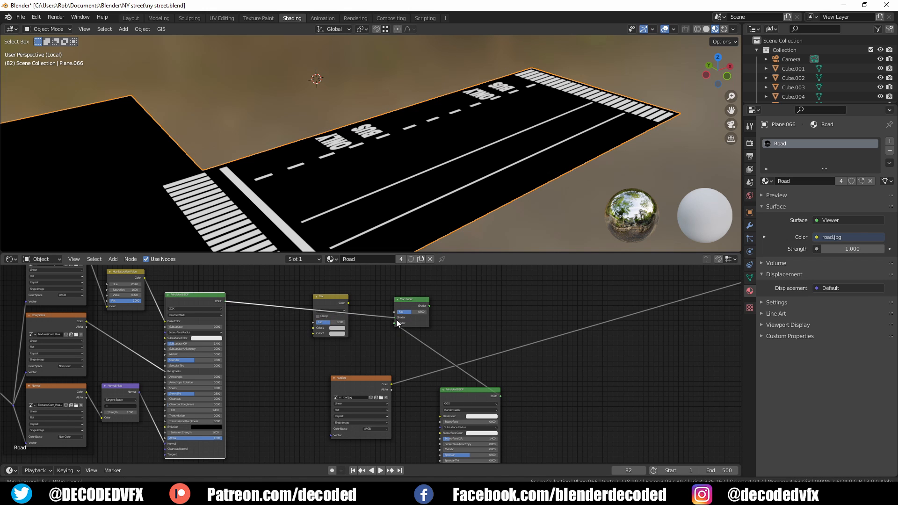
left_click(411, 301, "ctrl+shift")
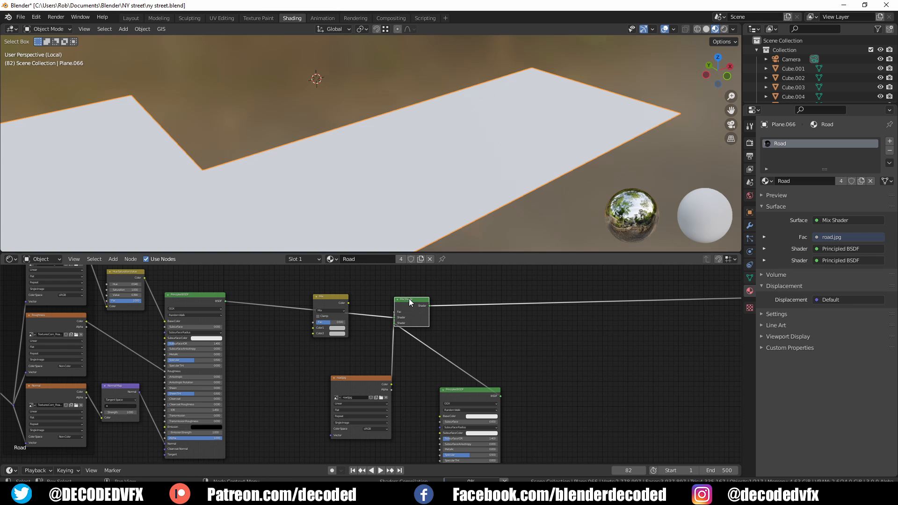
middle_click_drag(378, 312, 357, 381)
scroll(347, 238, "up", 2)
left_click_drag(332, 387, 305, 314)
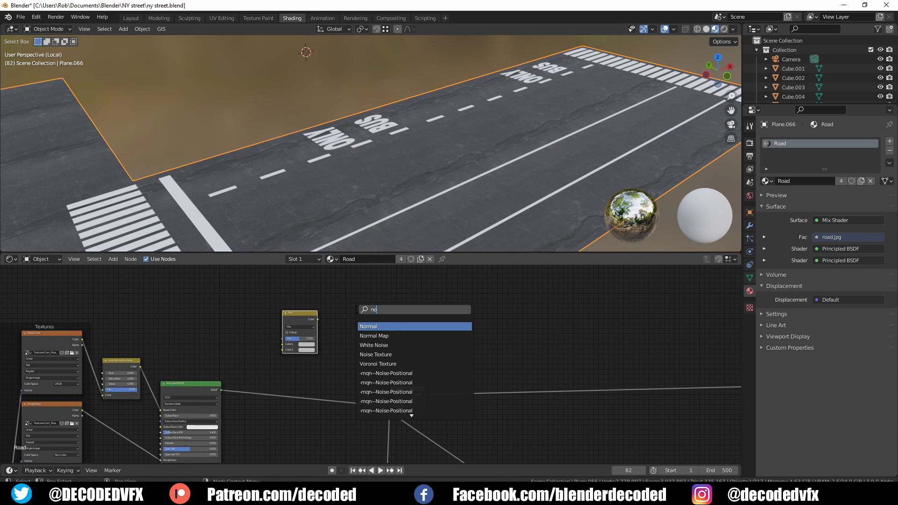
Add a Noise Texture and insert the Mix node into the Fac link, set to Multiply with black Color2.
key("Return")
left_click(238, 311)
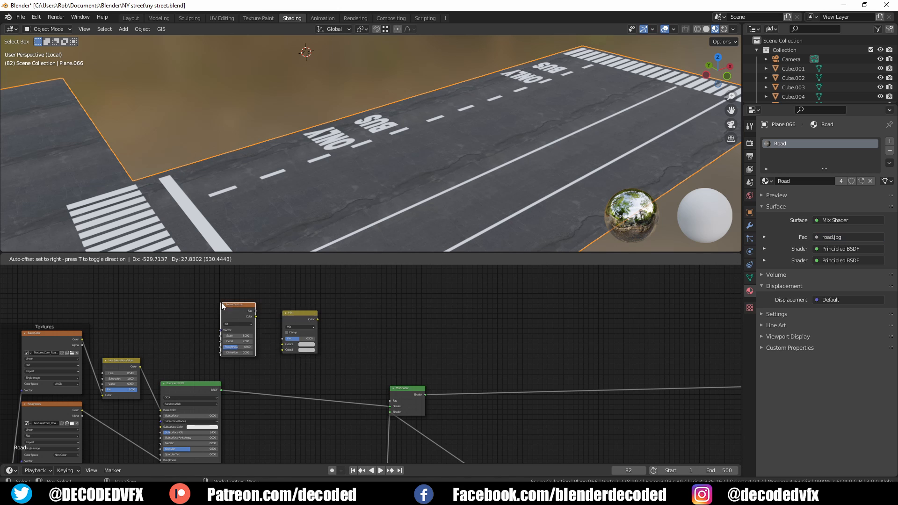
scroll(336, 337, "down", 2)
left_click_drag(290, 276, 365, 384)
scroll(375, 381, "up", 1)
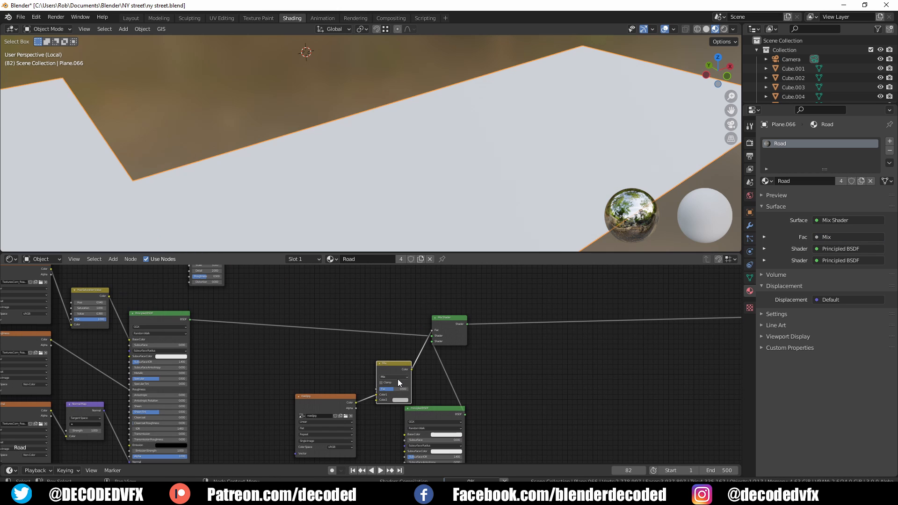
left_click(398, 378)
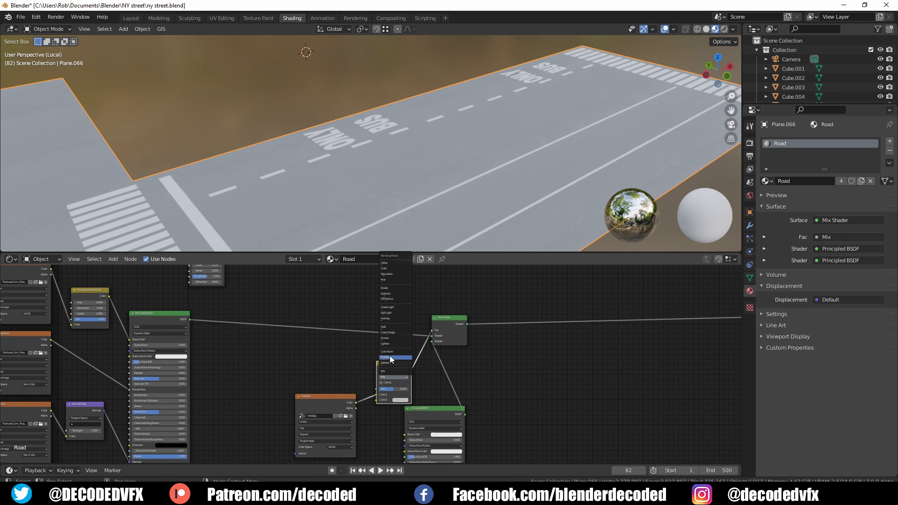
left_click(389, 357)
left_click(400, 400)
left_click_drag(437, 360, 435, 364)
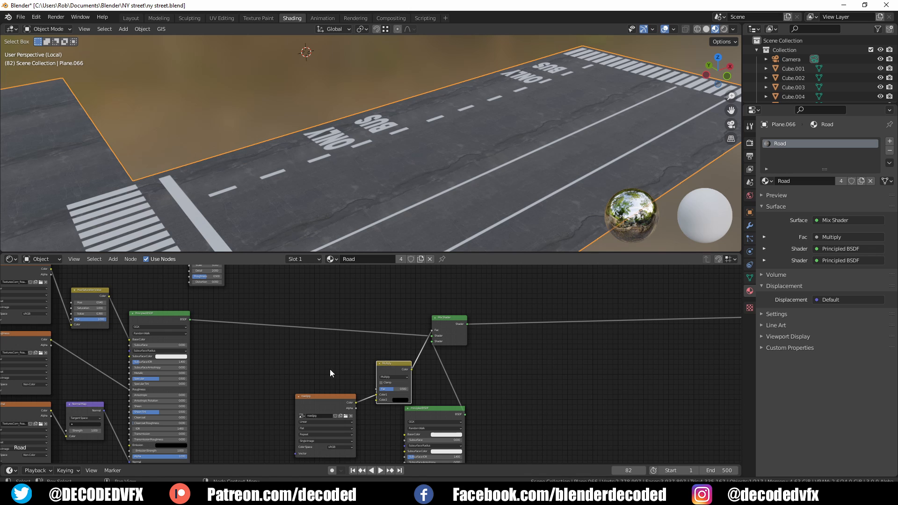
Feed the noise into the Multiply node through a new ColorRamp.
middle_click_drag(286, 293, 288, 318)
left_click_drag(204, 270, 251, 286)
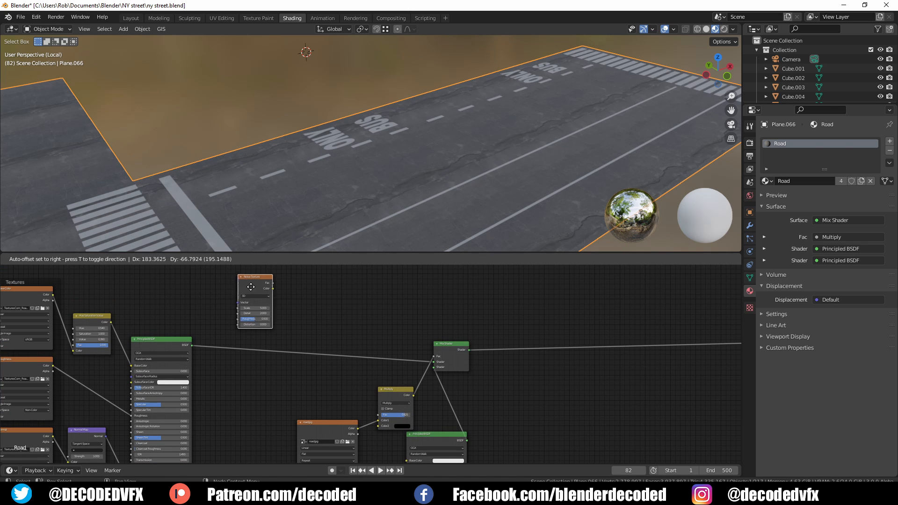
left_click_drag(378, 421, 377, 415)
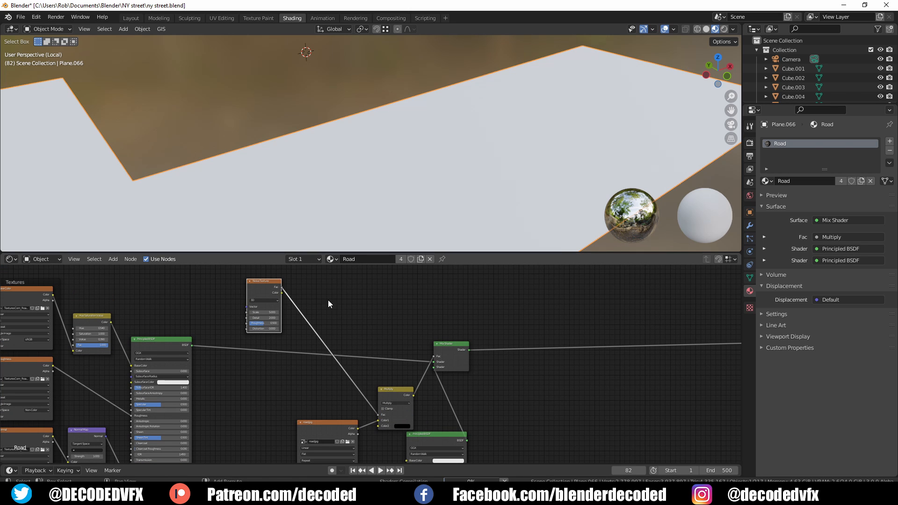
key("shift+a")
left_click(355, 317)
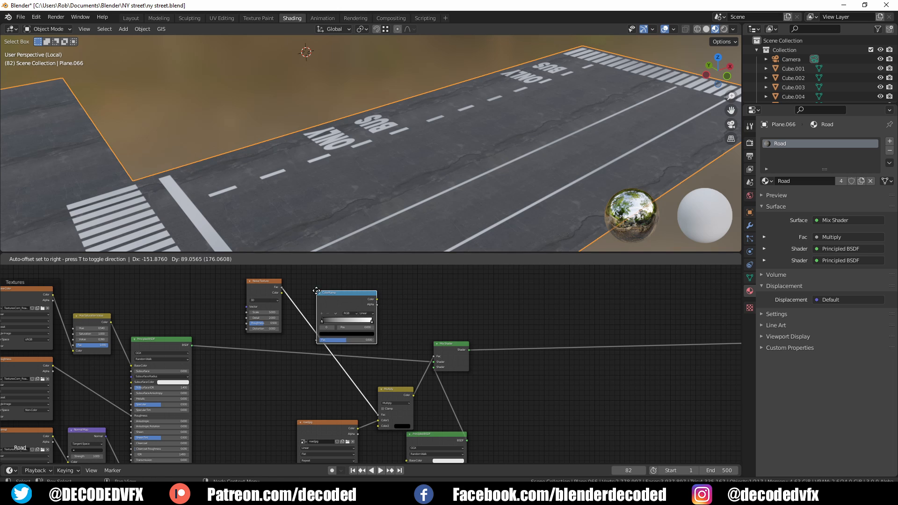
left_click(316, 292)
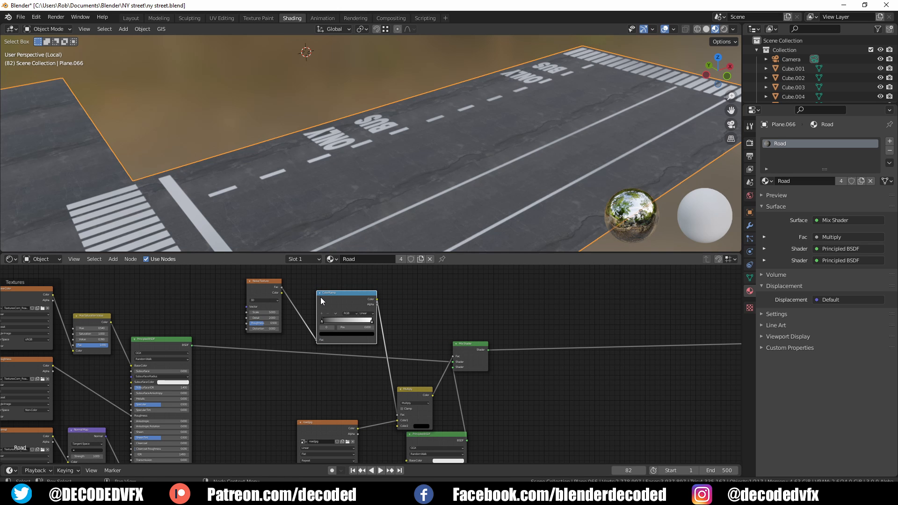
Pull the ColorRamp's black and white stops close together for a sharp, sparse wear mask.
scroll(335, 310, "up", 3)
left_click_drag(321, 336, 362, 334)
scroll(362, 335, "up", 1)
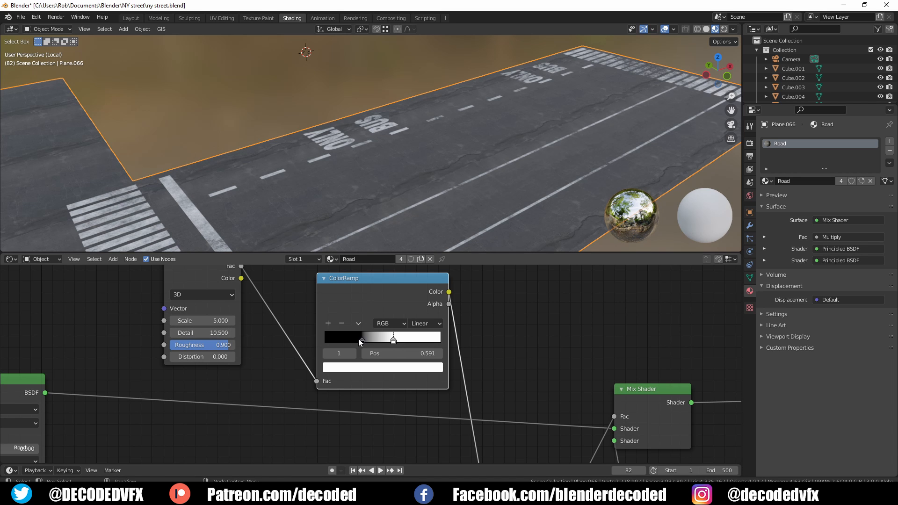
left_click_drag(360, 342, 384, 341)
scroll(377, 133, "up", 4)
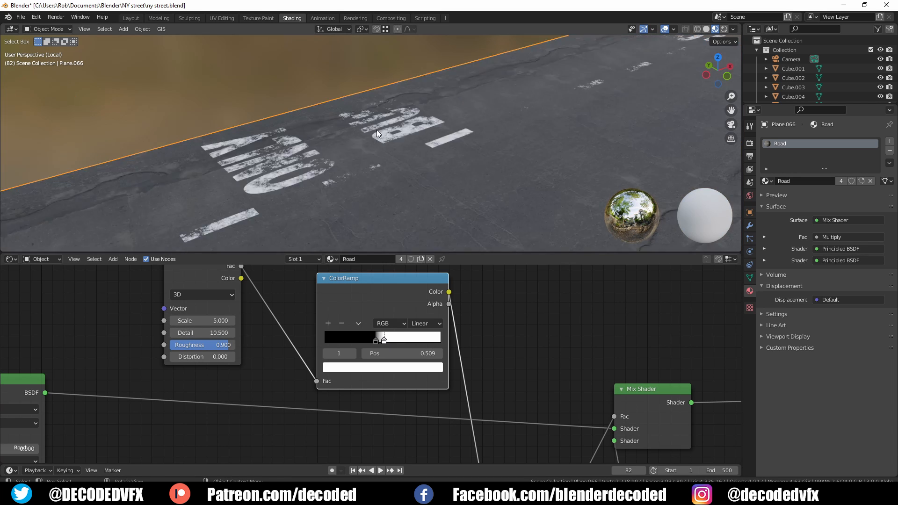
scroll(378, 133, "up", 4)
scroll(380, 345, "up", 2)
left_click(383, 344)
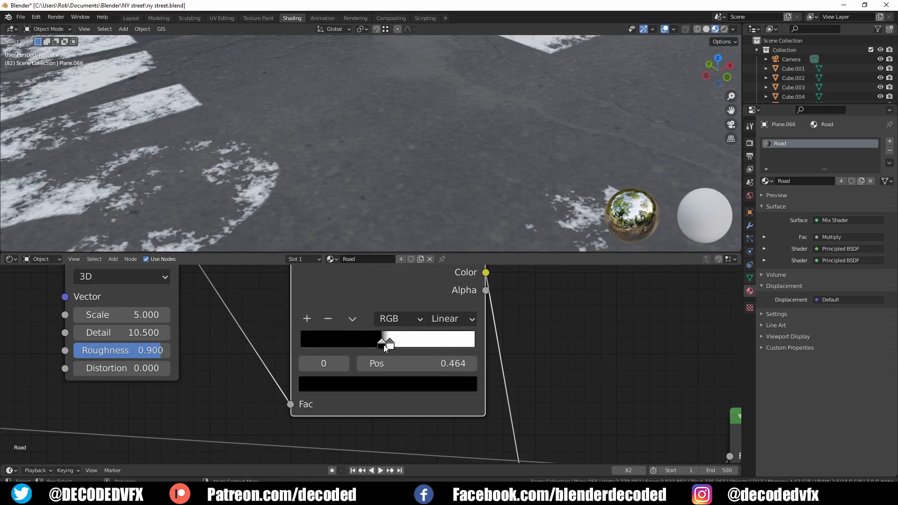
left_click_drag(389, 345, 394, 345)
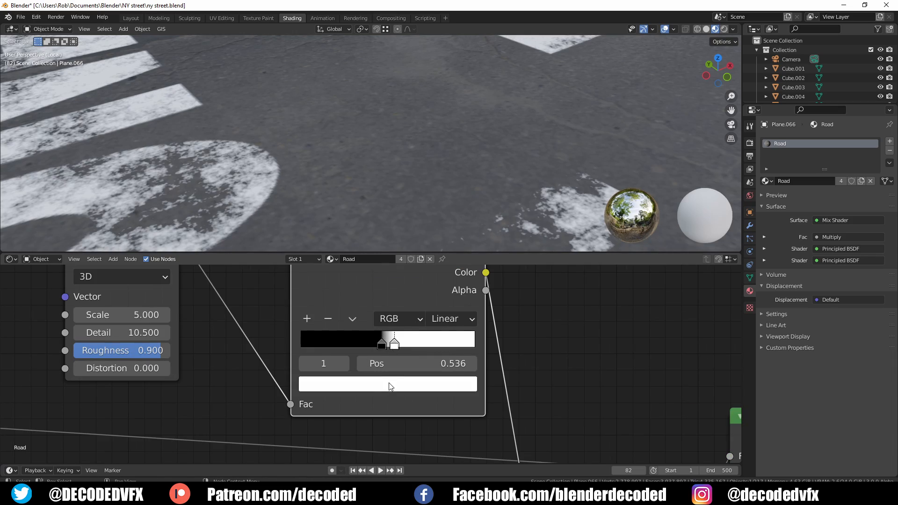
Spawn a fire hydrant on the corner sidewalk, a Wall diagonal (B) ivy, and another grass clump.
left_click(681, 473)
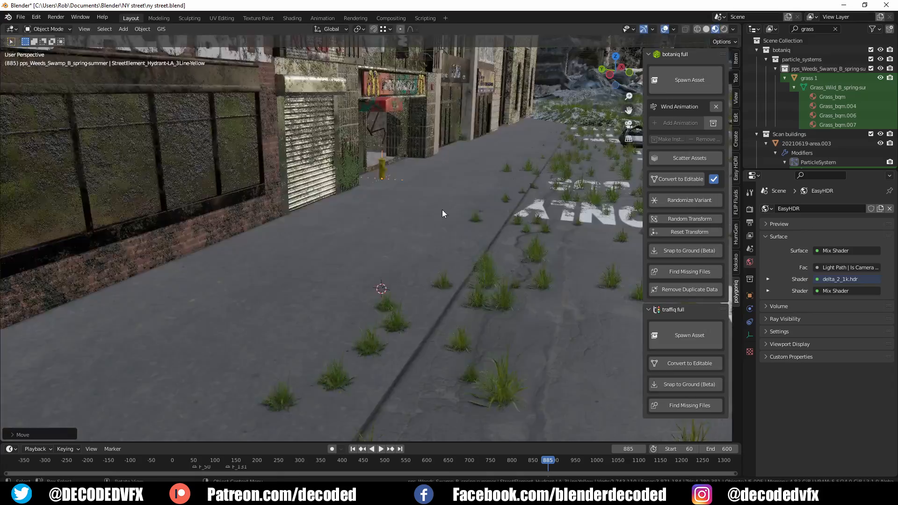
left_click(375, 252)
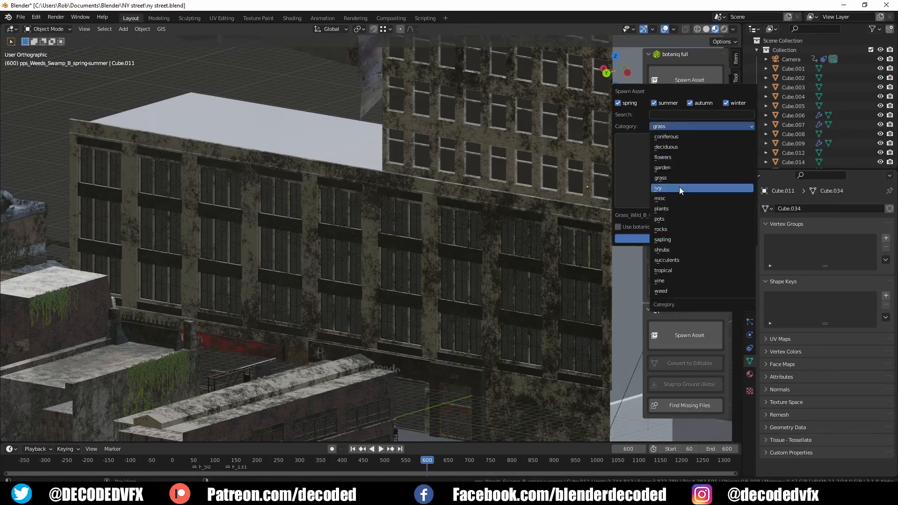
left_click(679, 187)
left_click(680, 187)
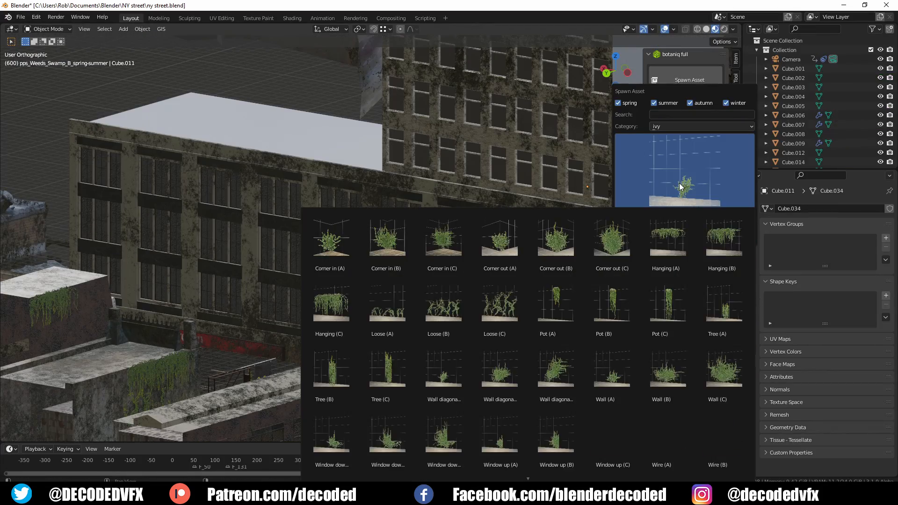
scroll(611, 381, "down", 2)
left_click(498, 311)
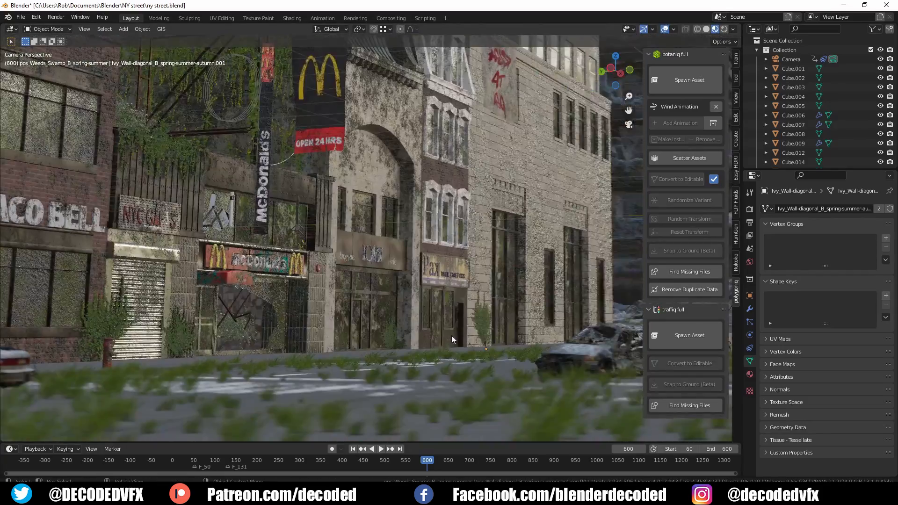
left_click(689, 80)
left_click(702, 222)
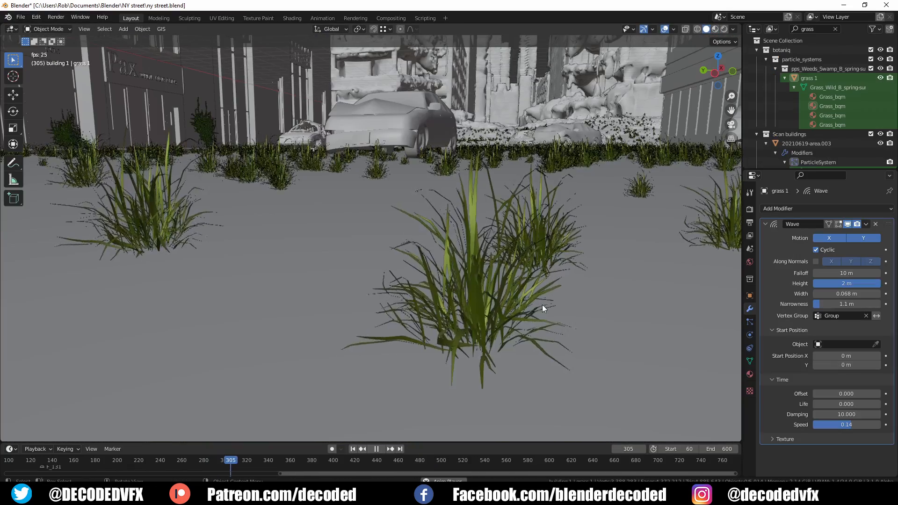
Adjust the grass Wave modifier's Width and set its Narrowness to 0.8 m.
scroll(541, 305, "up", 3)
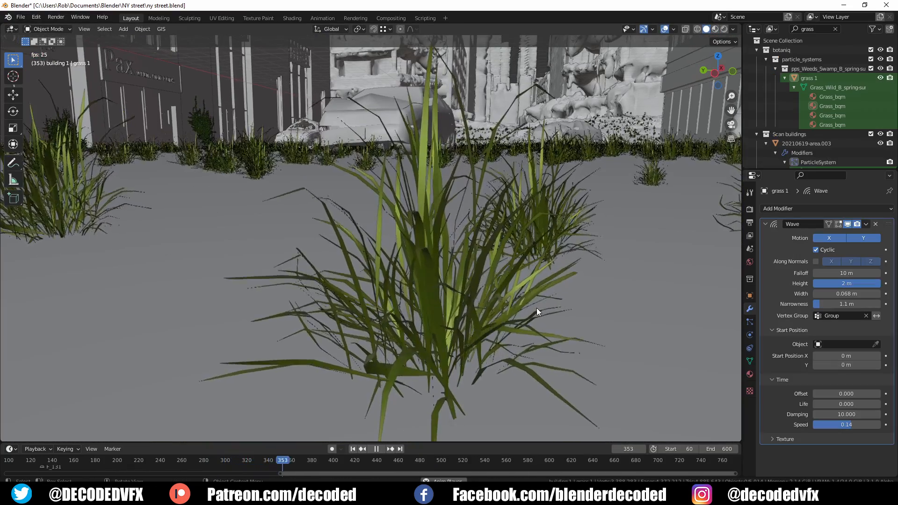
mouse_move(845, 294)
left_mouse_down()
mouse_move(870, 293)
mouse_move(839, 294)
left_mouse_up()
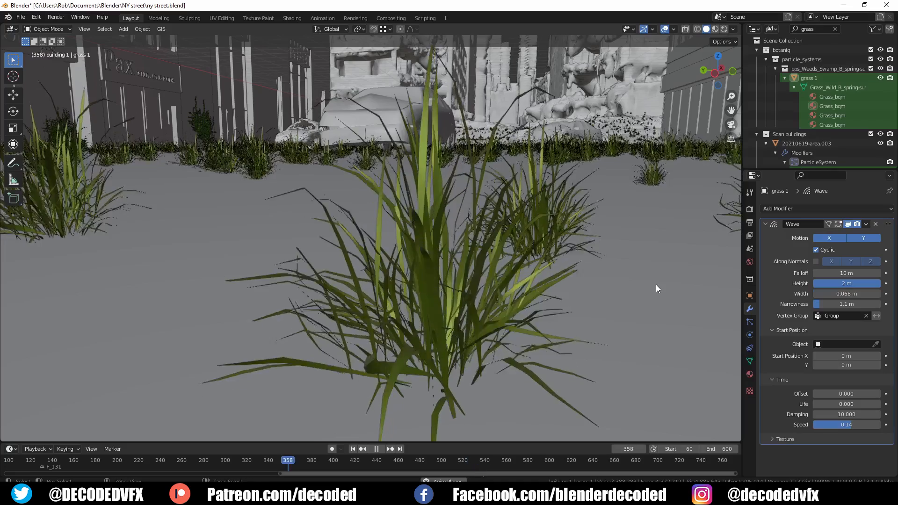
mouse_move(830, 304)
left_mouse_down()
mouse_move(865, 304)
mouse_move(847, 304)
left_mouse_up()
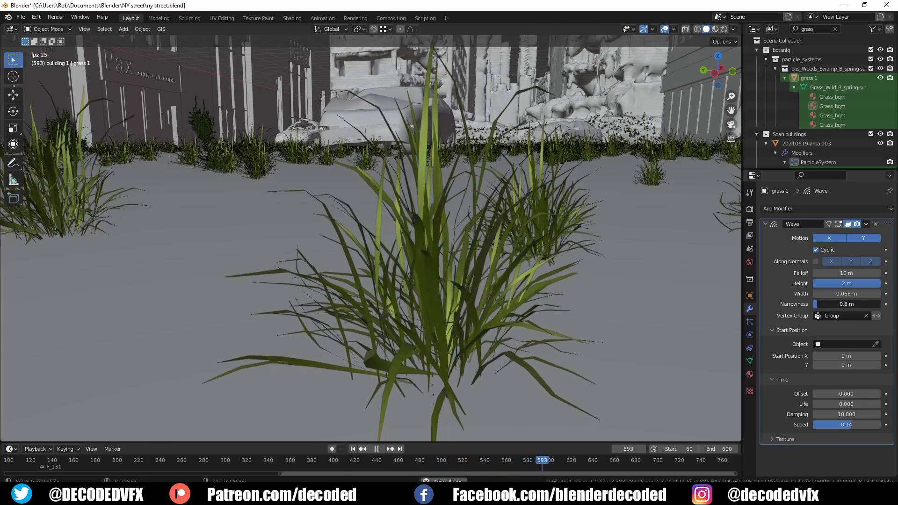
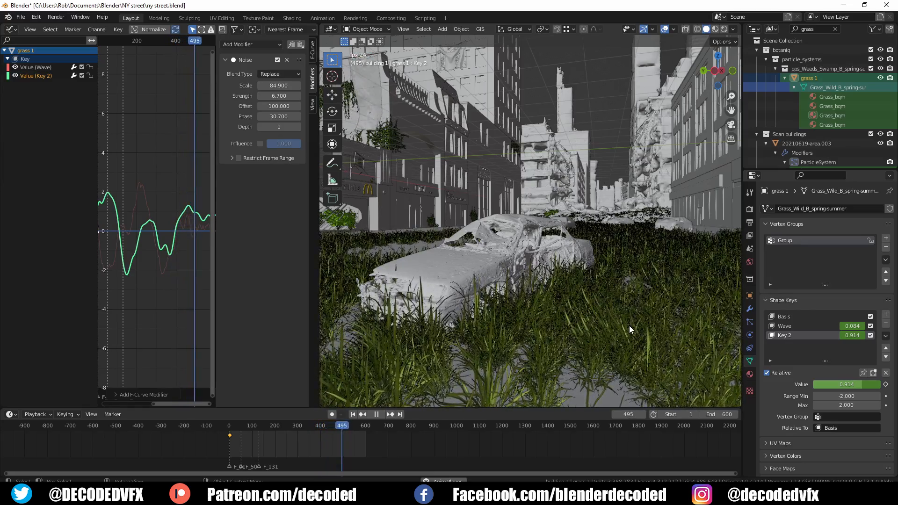
Orbit the view around the grassy street while the grass sways in the wind.
middle_click_drag(624, 318, 622, 318)
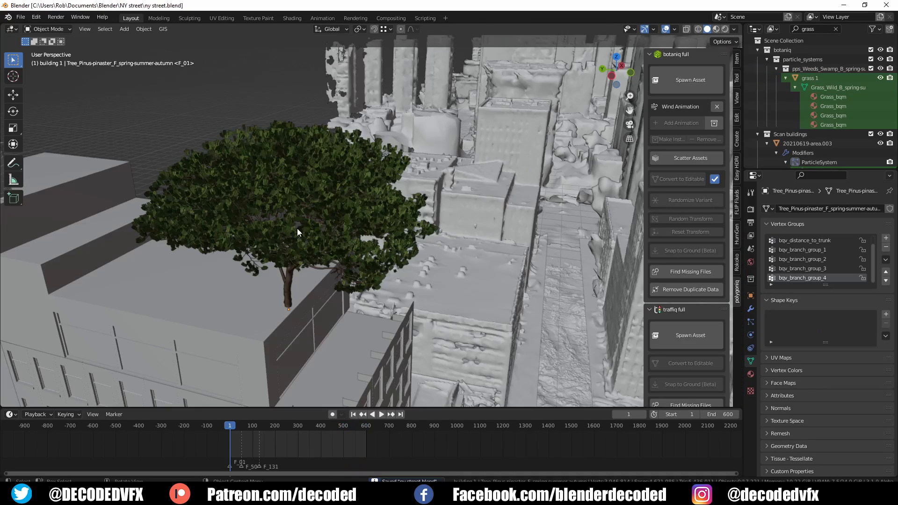
Give the rooftop pine tree a botaniq wind animation using the breeze preset.
left_click(304, 228)
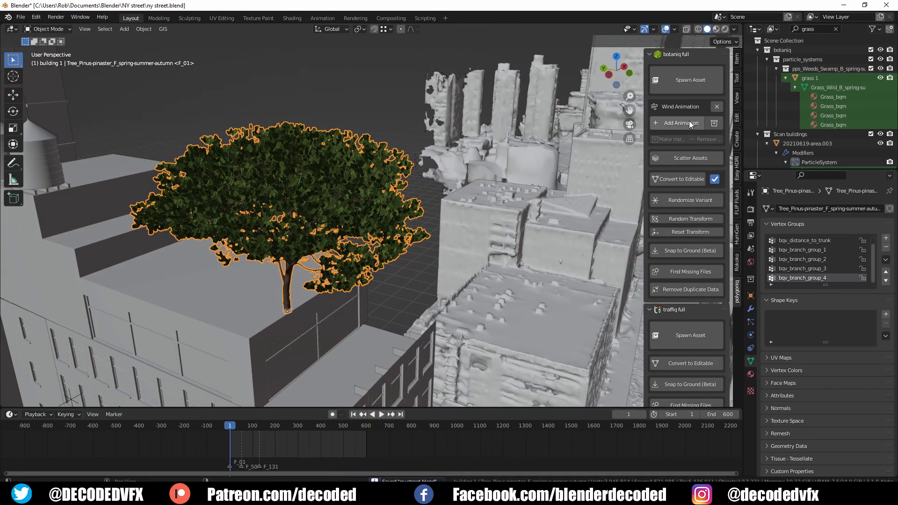
left_click(692, 121)
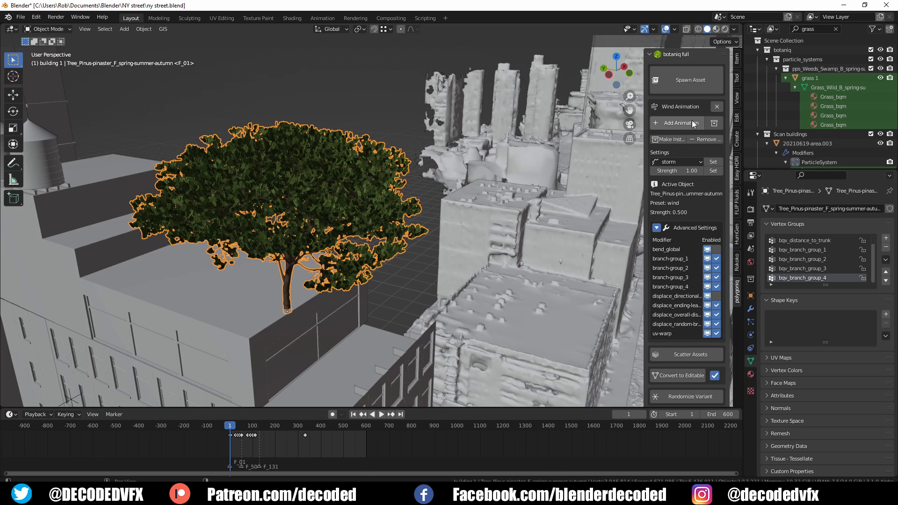
left_click(695, 161)
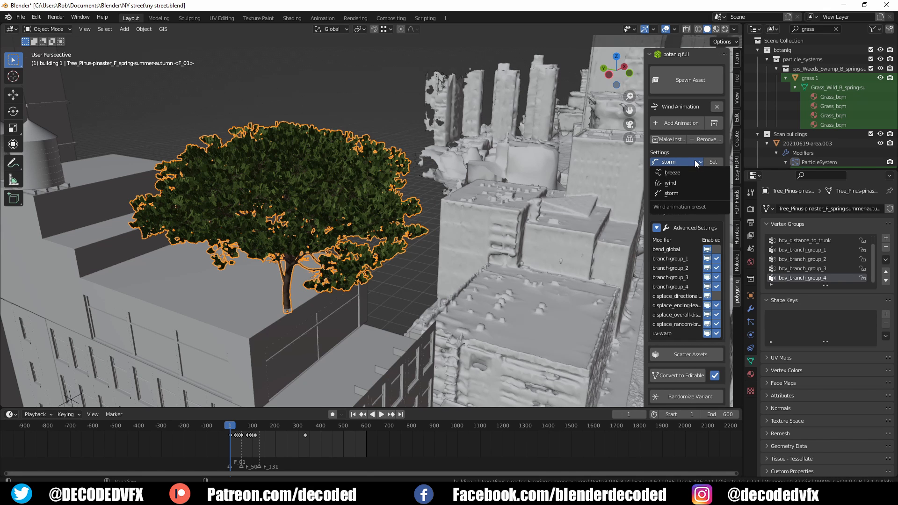
left_click(692, 172)
left_click(722, 161)
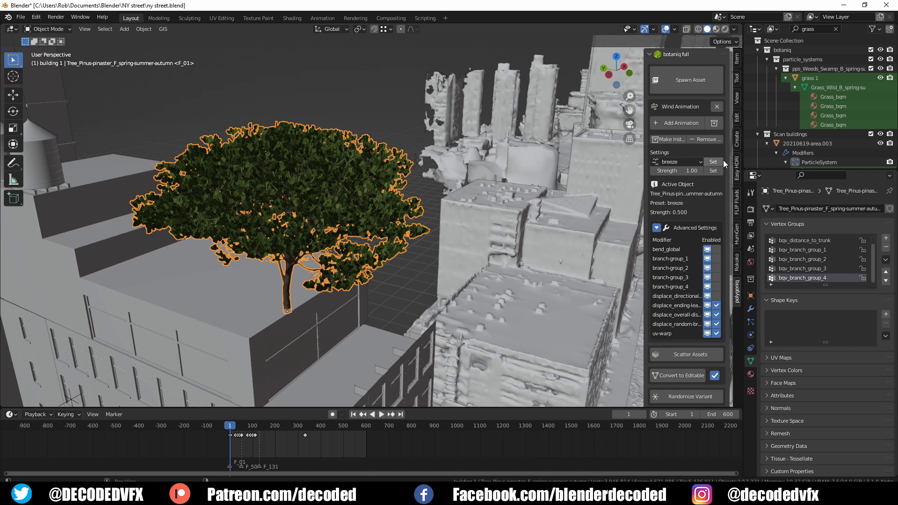
Preview the tree's wind through the scene camera, replaying from frame 1.
left_click(382, 414)
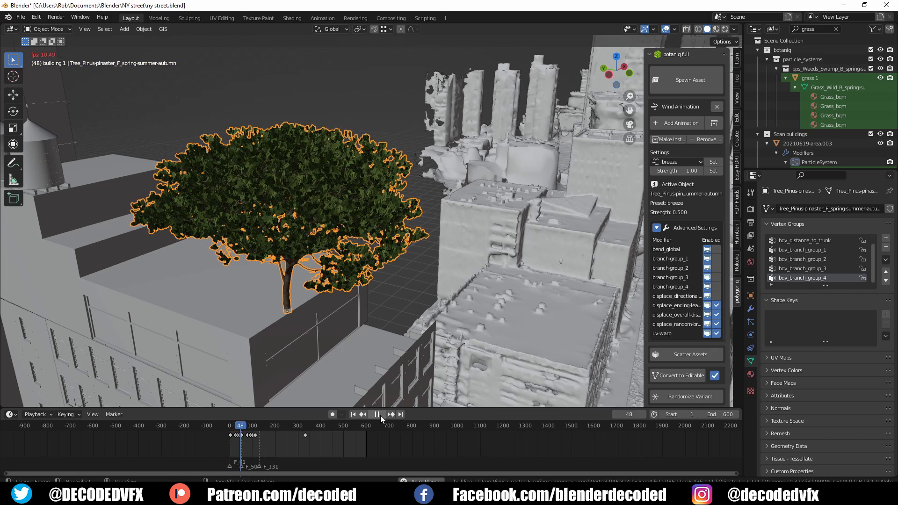
left_click(381, 415)
key("KP_0")
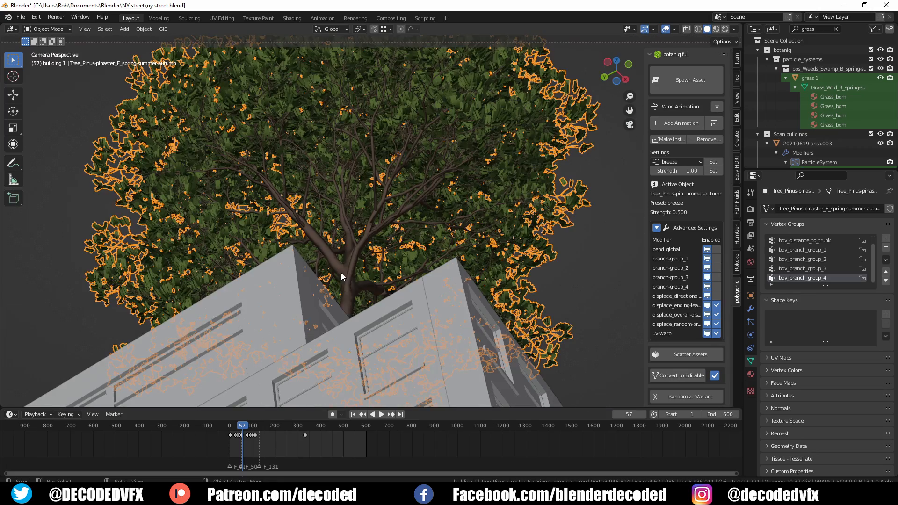
left_click(353, 414)
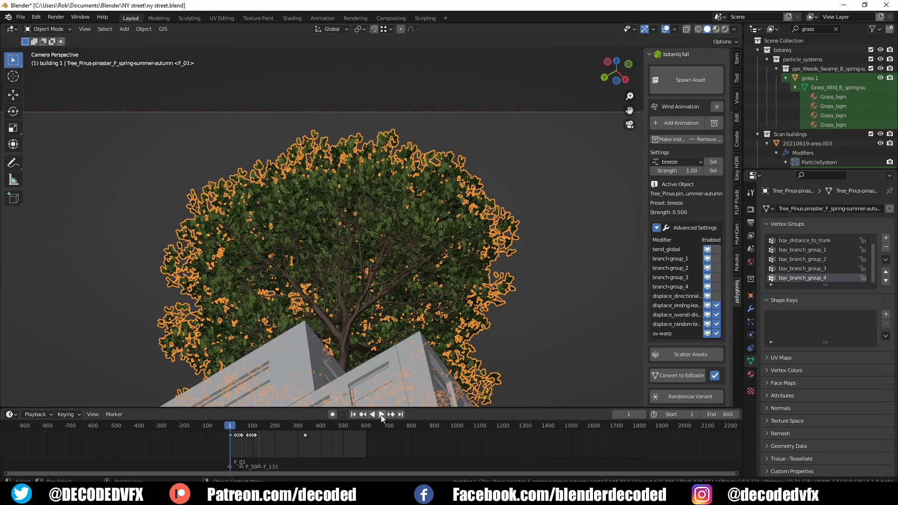
left_click(381, 415)
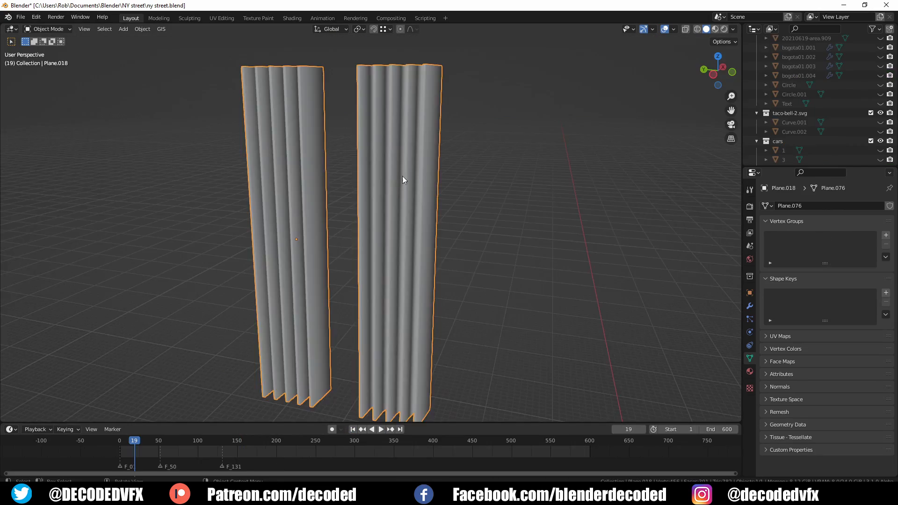
Add a vertex group and a Cloth modifier to the two columns, resetting to frame 1.
middle_click_drag(402, 176, 398, 194)
left_click(885, 235)
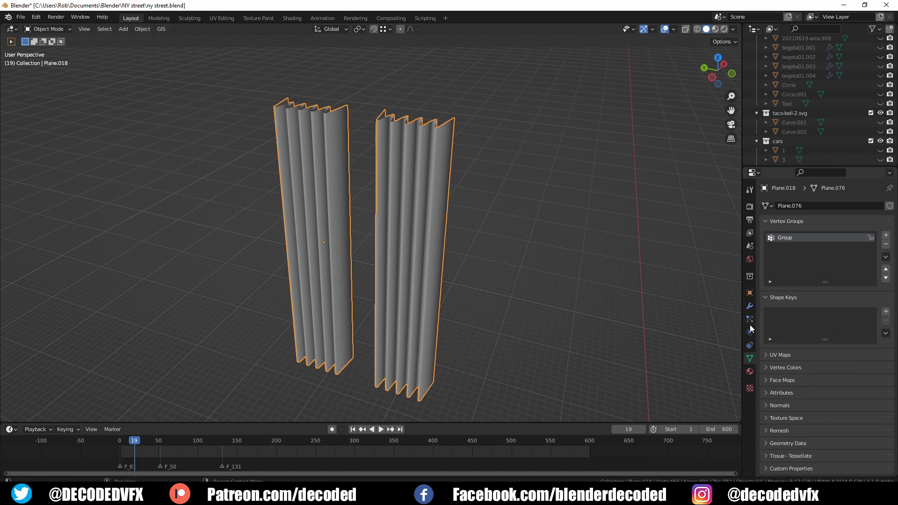
left_click(749, 306)
left_click(807, 206)
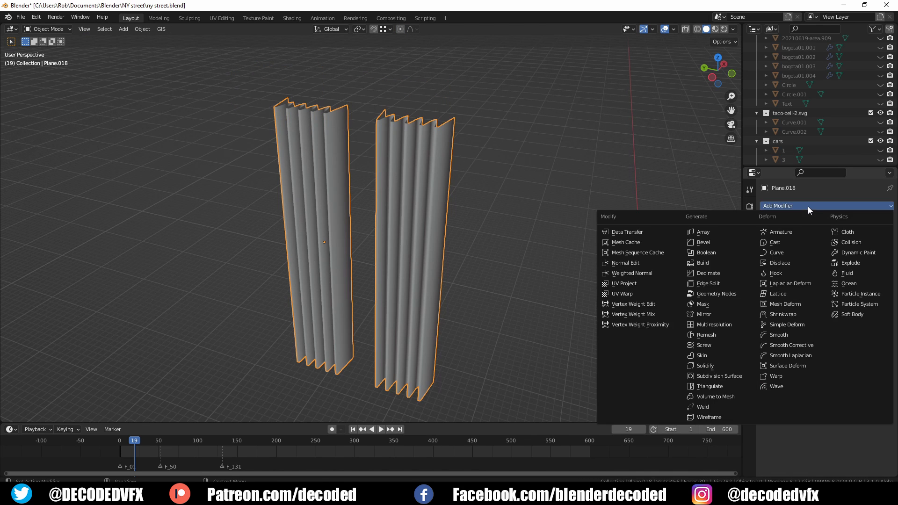
left_click(865, 233)
left_click(750, 332)
left_click(356, 429)
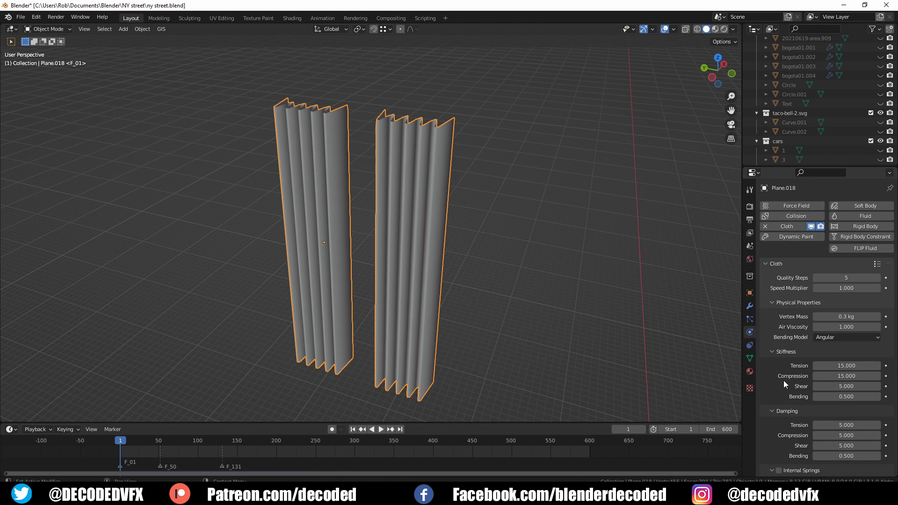
Pin the cloth with vertex group Group, enable Self Collisions, and play the simulation.
left_click(877, 263)
scroll(802, 323, "down", 15)
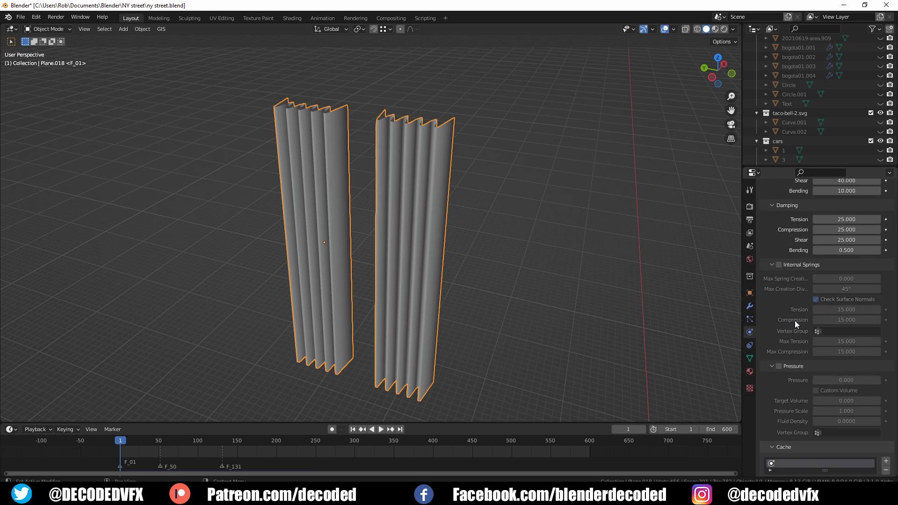
scroll(879, 344, "down", 7)
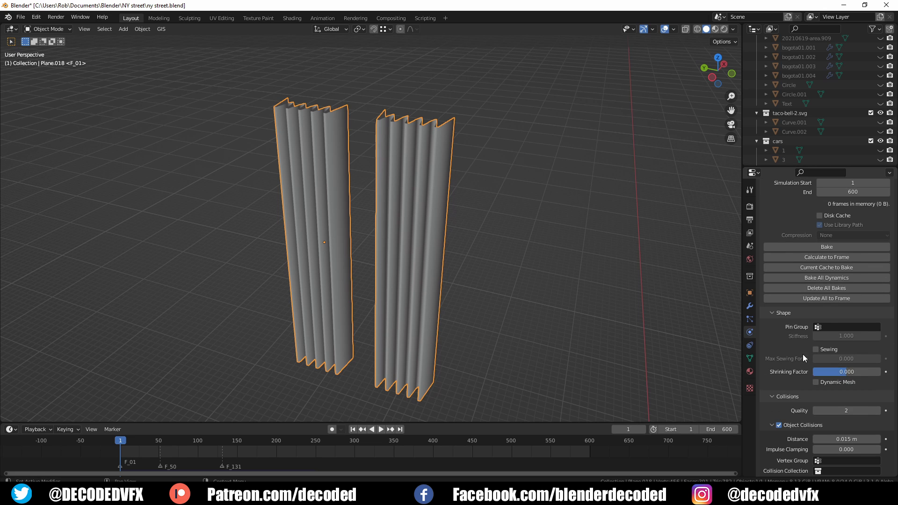
left_click(837, 327)
left_click(835, 342)
scroll(798, 369, "down", 5)
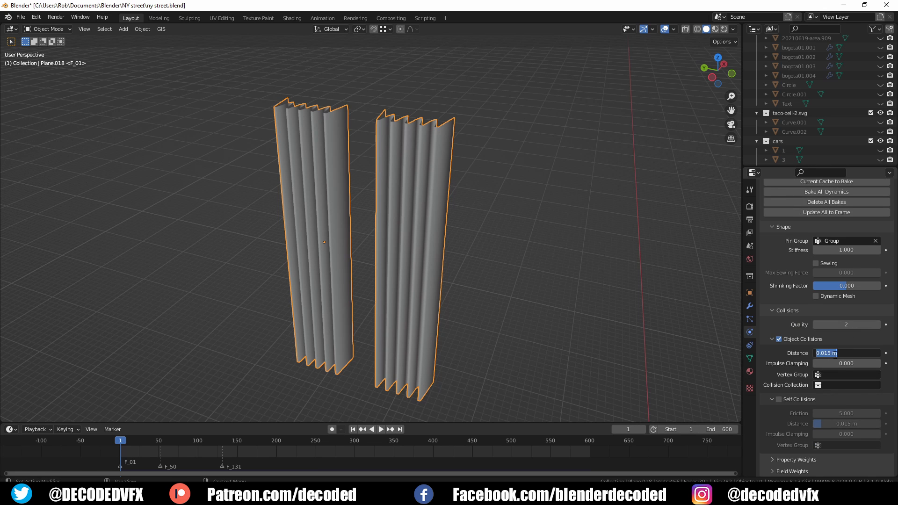
left_click(778, 399)
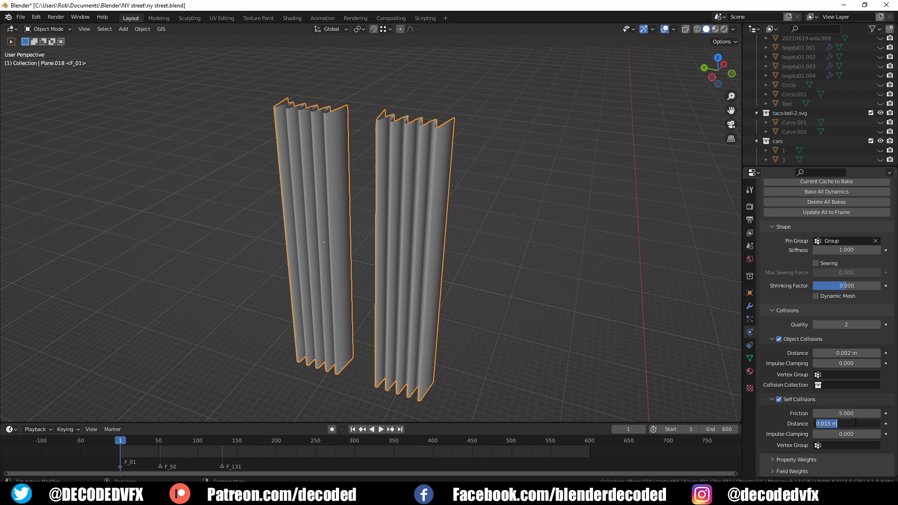
left_click(382, 428)
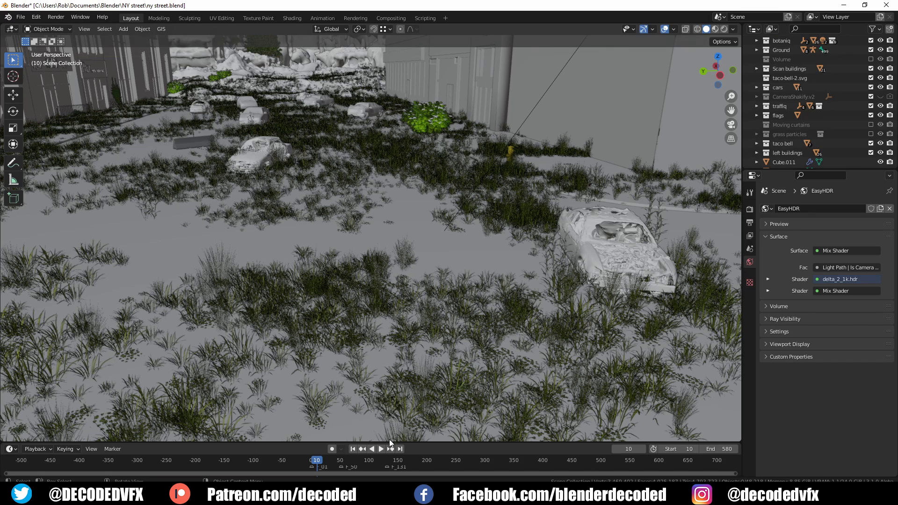
Drop the All field weight of Plane.066's grass and weeds hair to 0.000, then replay.
left_click(383, 448)
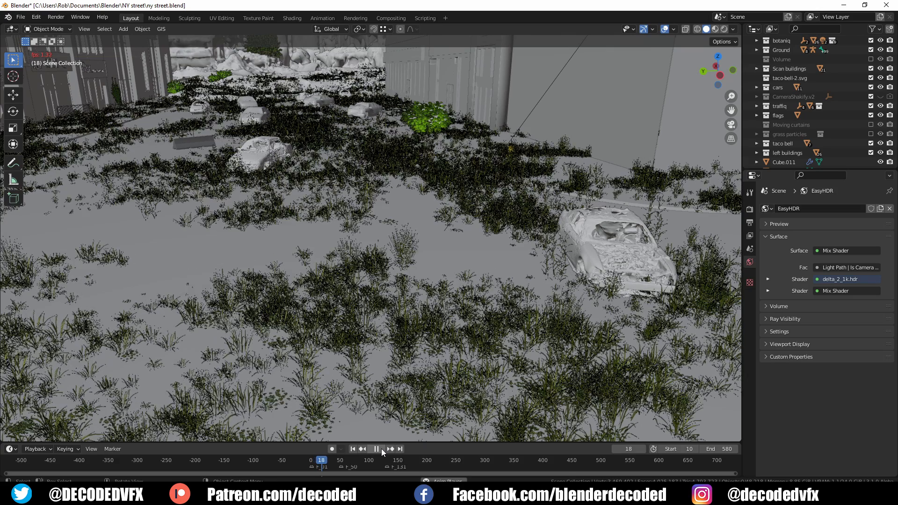
left_click(376, 448)
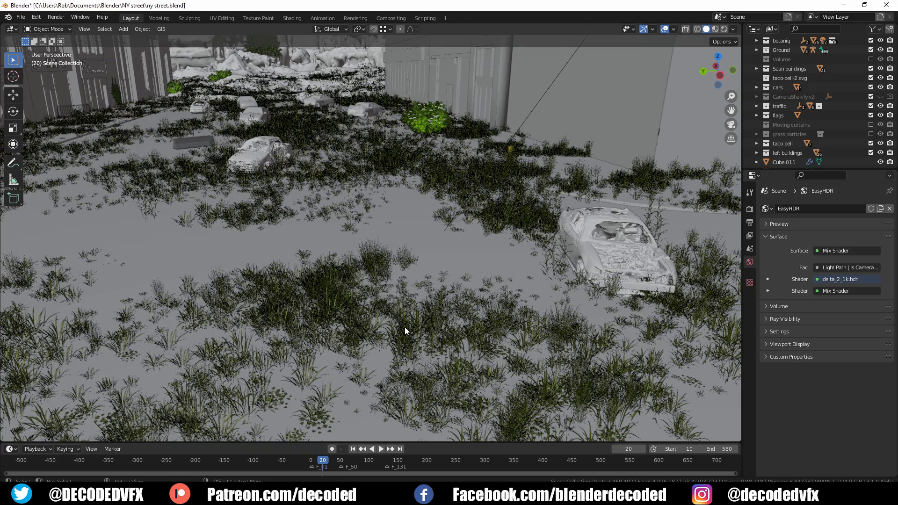
left_click(405, 328)
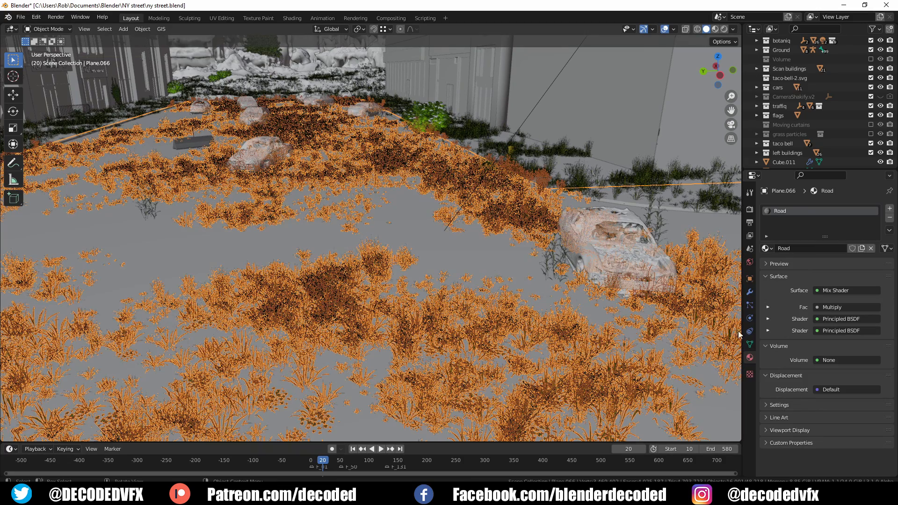
left_click(749, 305)
scroll(797, 317, "down", 2)
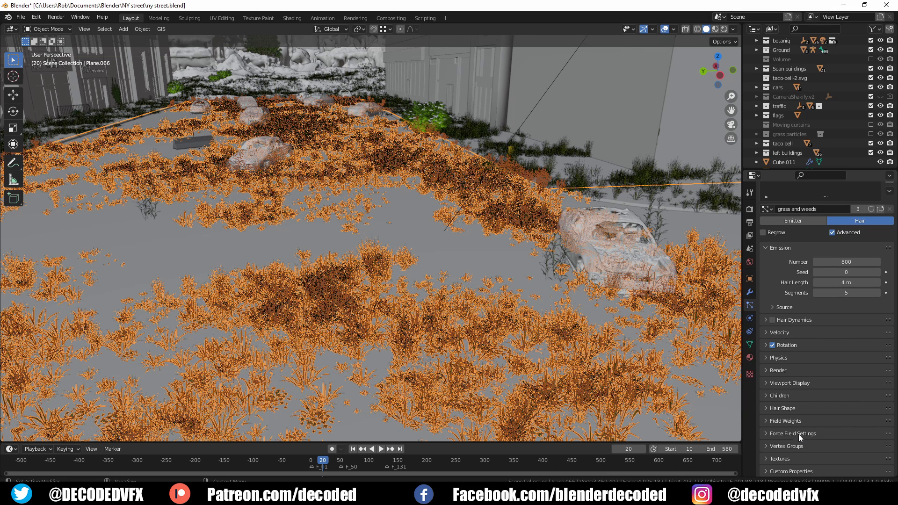
left_click(789, 421)
scroll(789, 423, "down", 4)
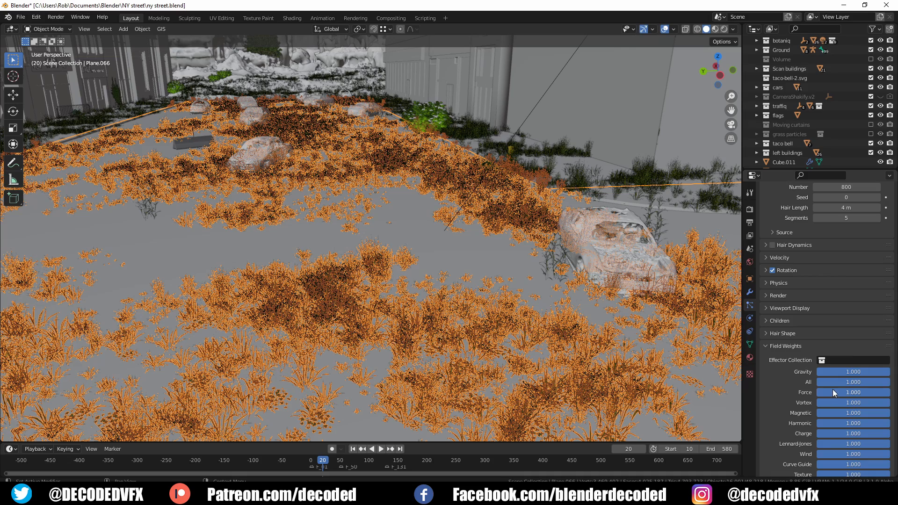
left_click_drag(859, 382, 817, 383)
left_click(383, 450)
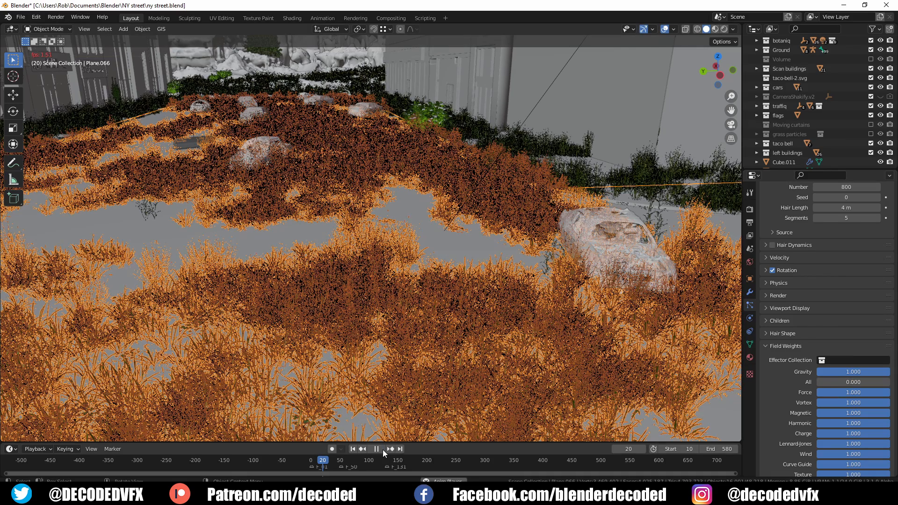
Duplicate the ivy generator, target the taco bell collection, and place it on that building.
key("shift+d")
key("shift+z")
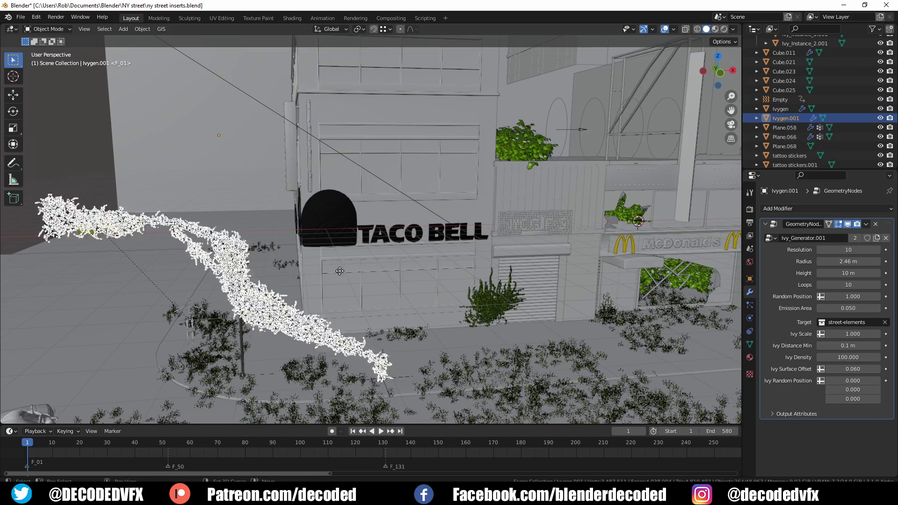
key("Escape")
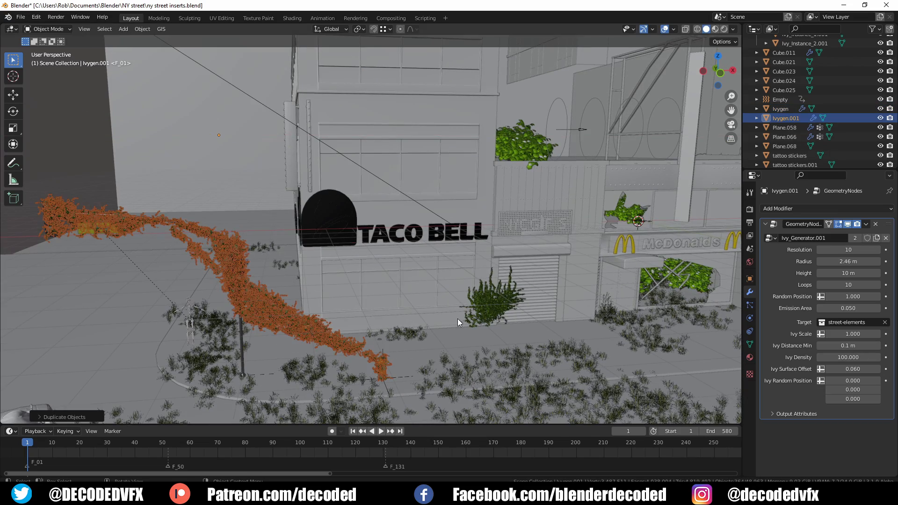
left_click(884, 323)
left_click(846, 322)
type("t")
left_click(846, 335)
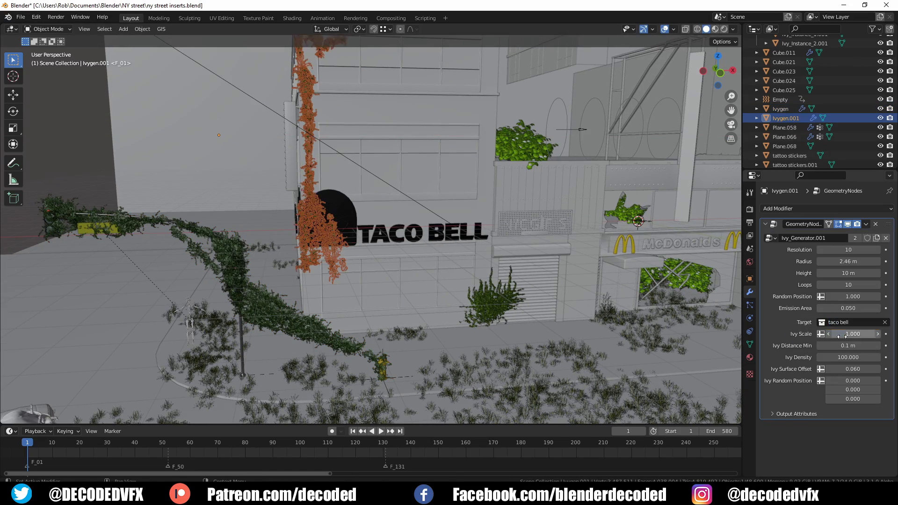
key("g")
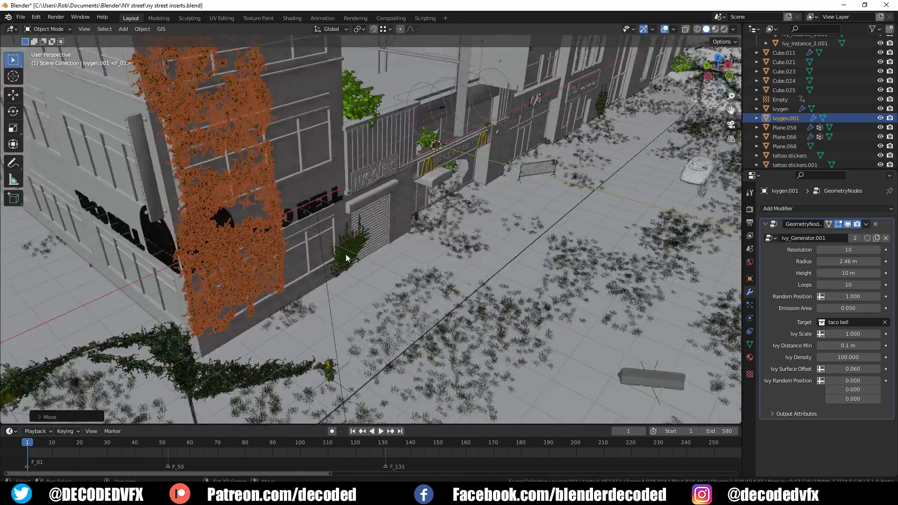
key("g")
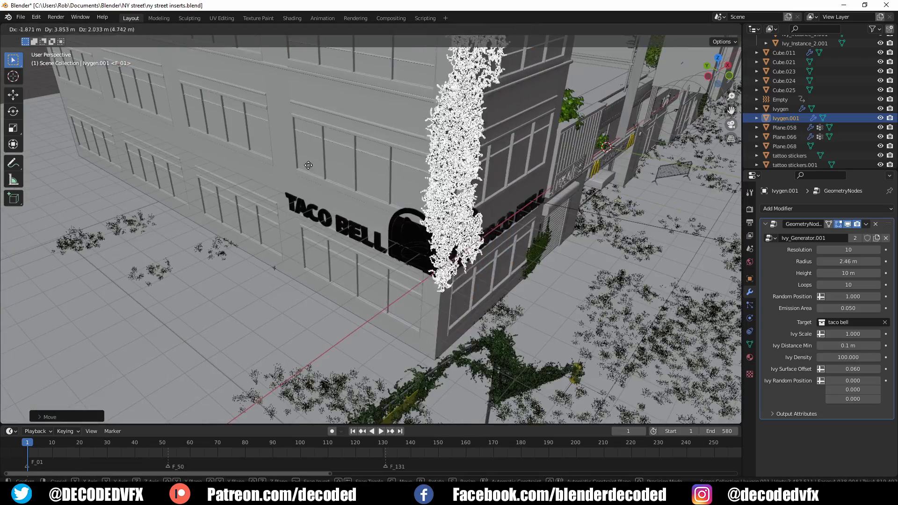
left_click(343, 284)
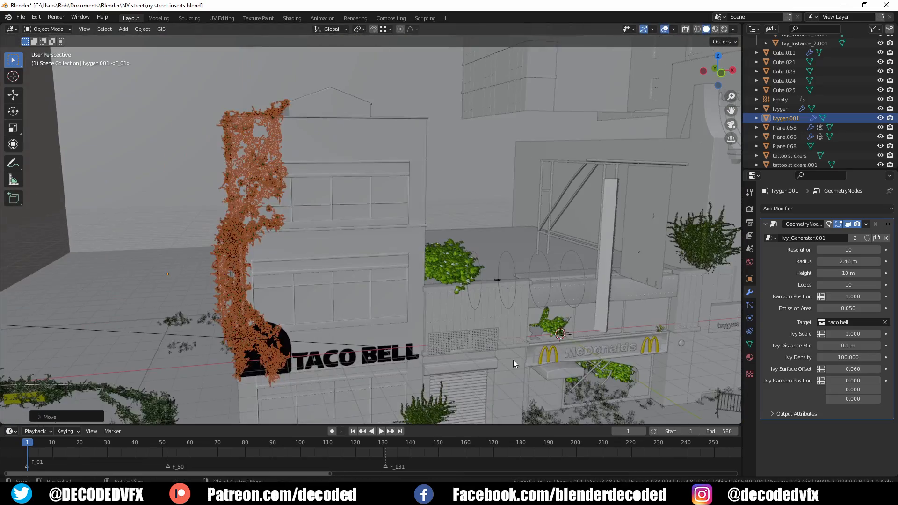
Set the Taco Bell ivy to 9 Loops, 15.6 m Height, sparser scale, and Resolution 7.
left_click(819, 285)
left_click_drag(848, 273, 840, 296)
left_click_drag(853, 334, 850, 358)
left_click_drag(848, 250, 827, 249)
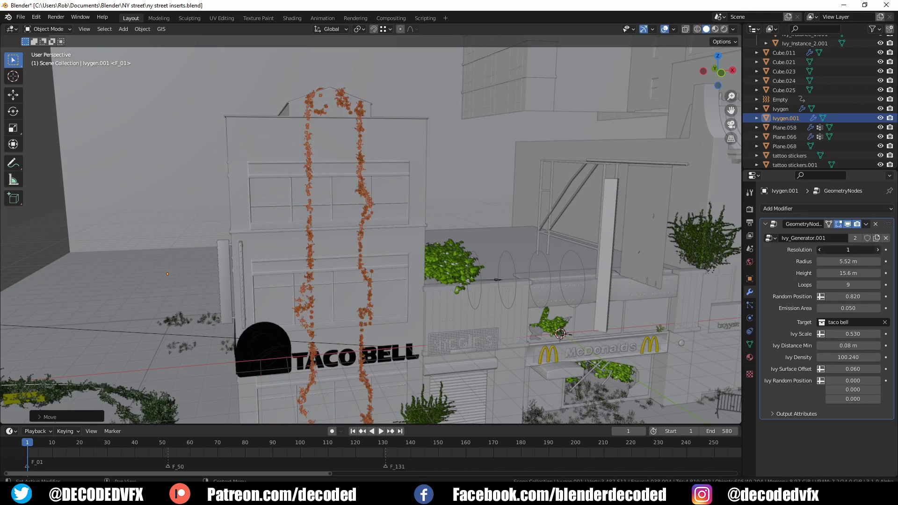
left_click(878, 251)
left_click(878, 250)
left_click(878, 250)
left_click(877, 250)
left_click(877, 250)
Raise the ivy's emitter plane higher on the wall and check it in rendered view.
key("Tab")
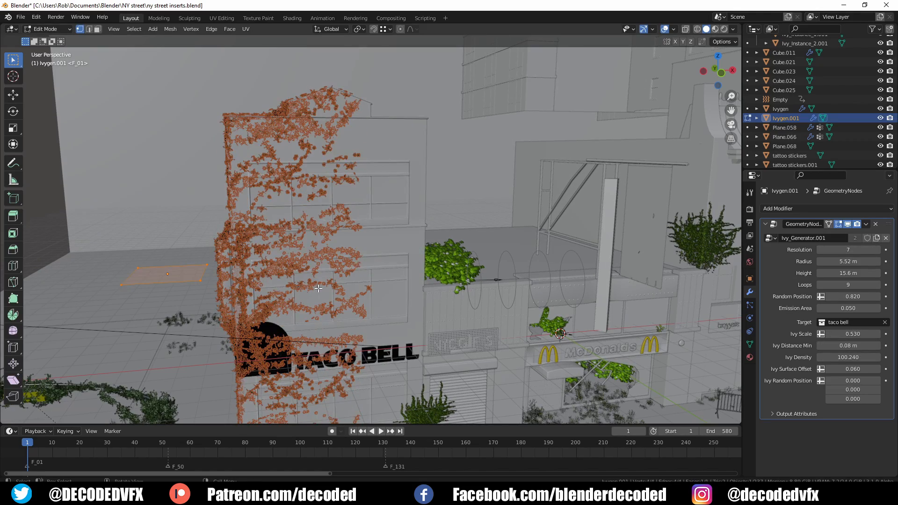
key("g")
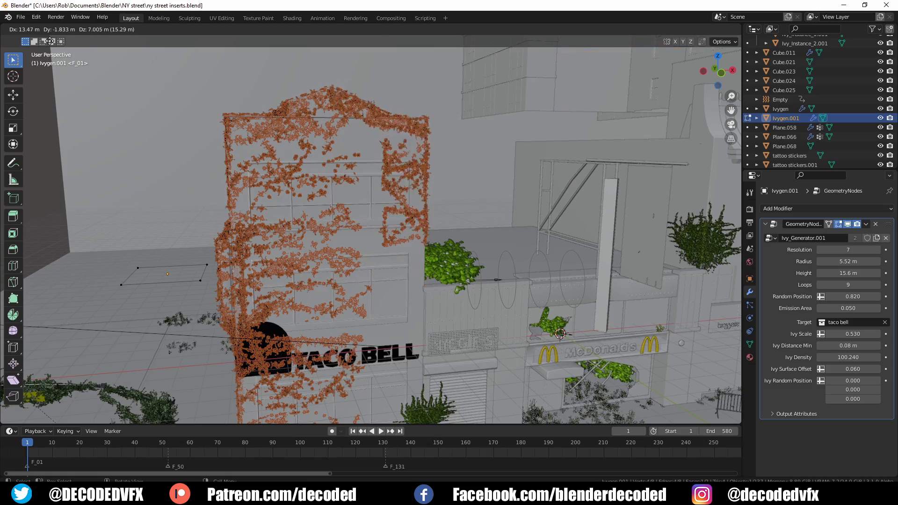
left_click(52, 46)
key("Tab")
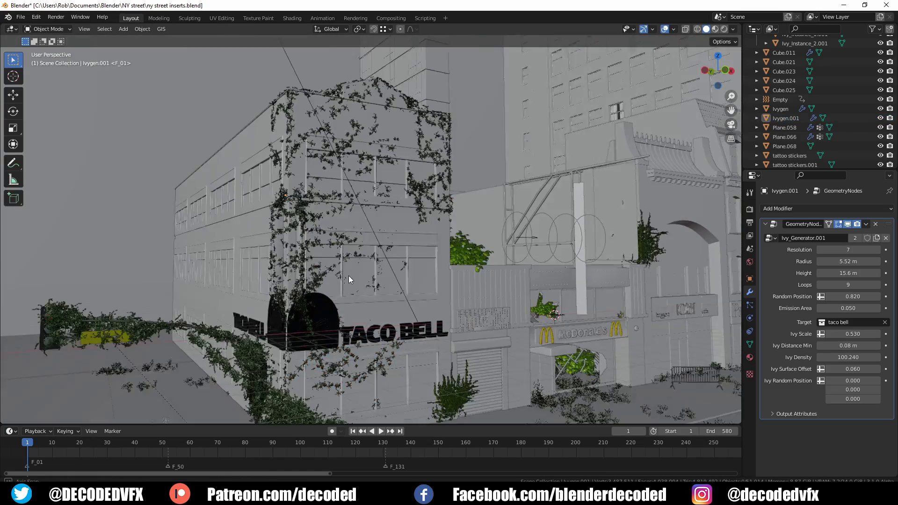
key("z")
left_click(363, 215)
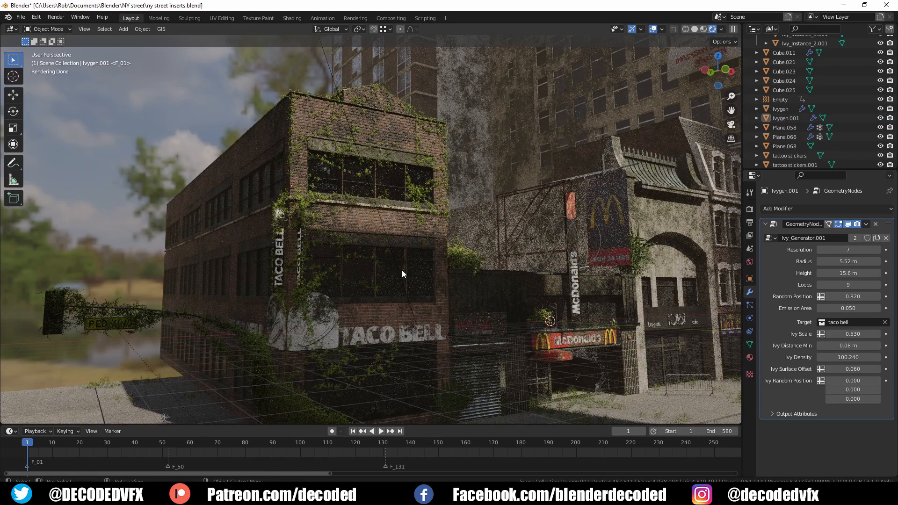
key("z")
left_click(450, 262)
mouse_move(450, 237)
middle_mouse_down()
mouse_move(295, 295)
mouse_move(291, 249)
mouse_move(289, 301)
mouse_move(419, 169)
mouse_move(468, 167)
mouse_move(186, 356)
mouse_move(499, 233)
mouse_move(349, 270)
mouse_move(613, 167)
mouse_move(399, 338)
mouse_move(320, 266)
mouse_move(545, 364)
middle_mouse_up()
Duplicate Ivygen.001 as a new ivy targeting the left buildings collection and preview it rendered.
type("gen")
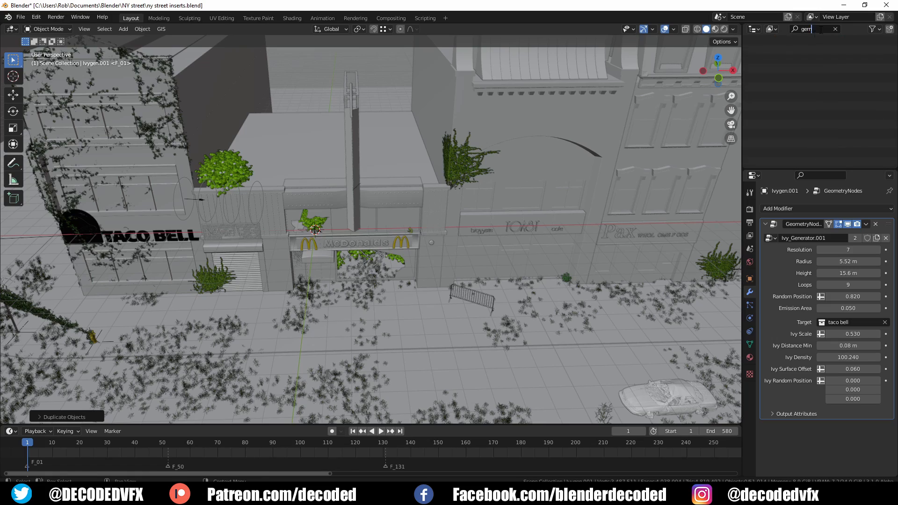
left_click(791, 59)
key("shift+d")
left_click(647, 215)
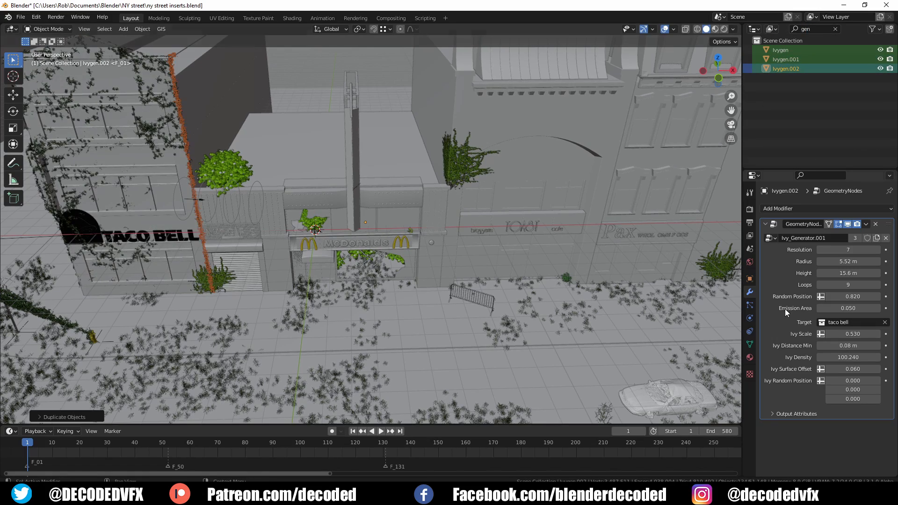
left_click(863, 322)
left_click(837, 409)
middle_click_drag(496, 243, 410, 284)
key("alt+a")
key("z")
left_click(396, 254)
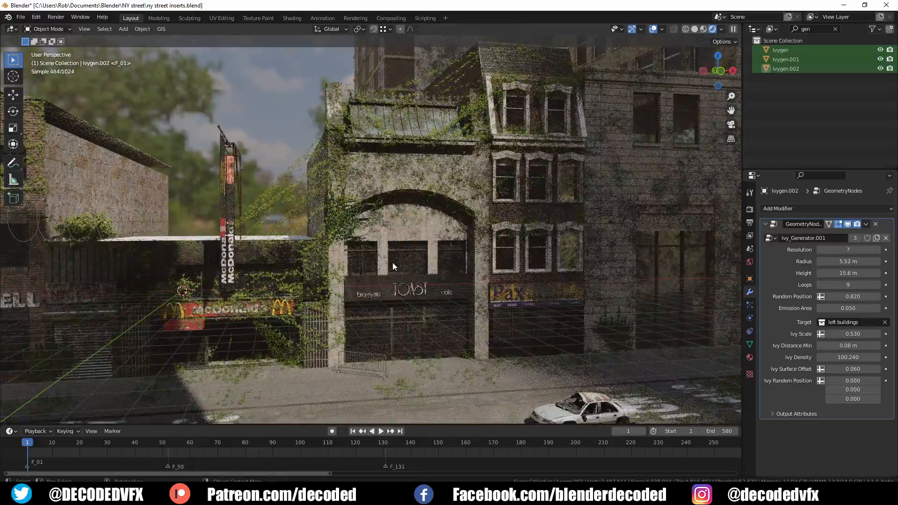
Move the new ivy's emitter plane higher up the left buildings' facade.
key("Tab")
key("g")
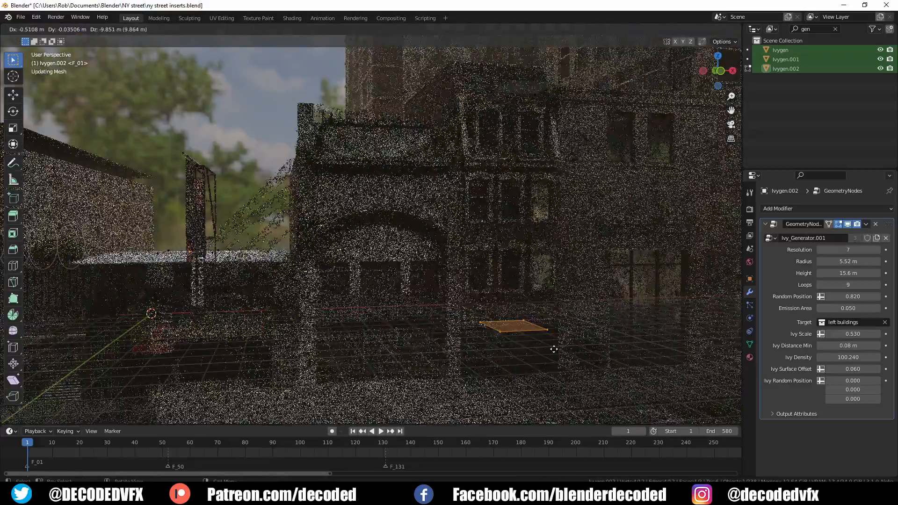
left_click(613, 294)
key("z")
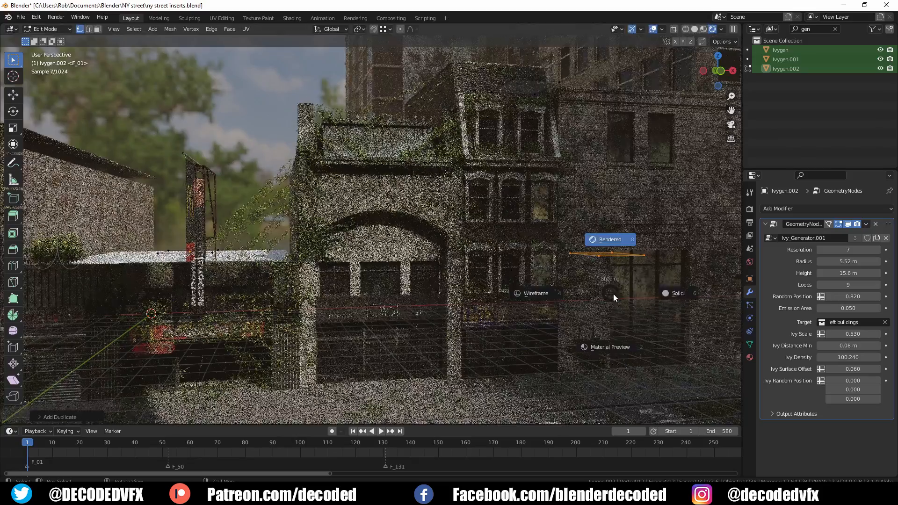
left_click(630, 298)
middle_click_drag(630, 297, 402, 328)
key("g")
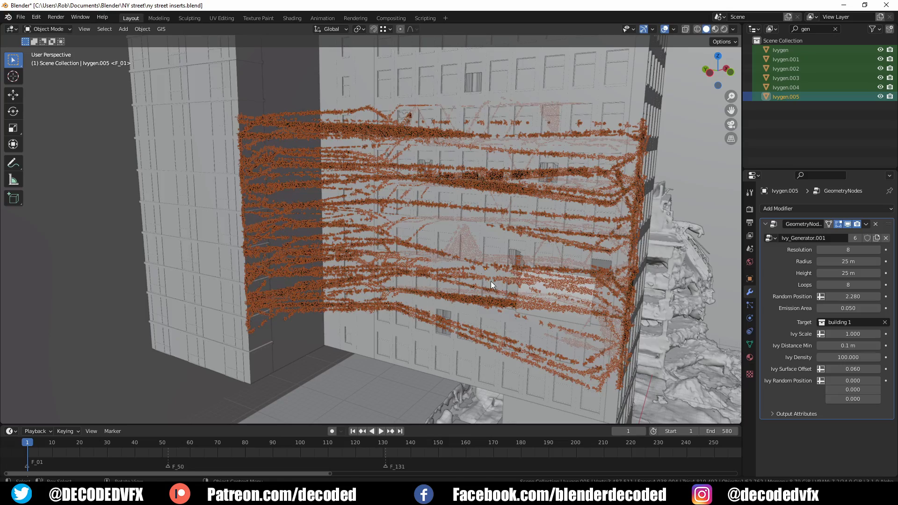
Move the Ivygen.005 ivy up and across the building 1 wall.
key("g")
key("z")
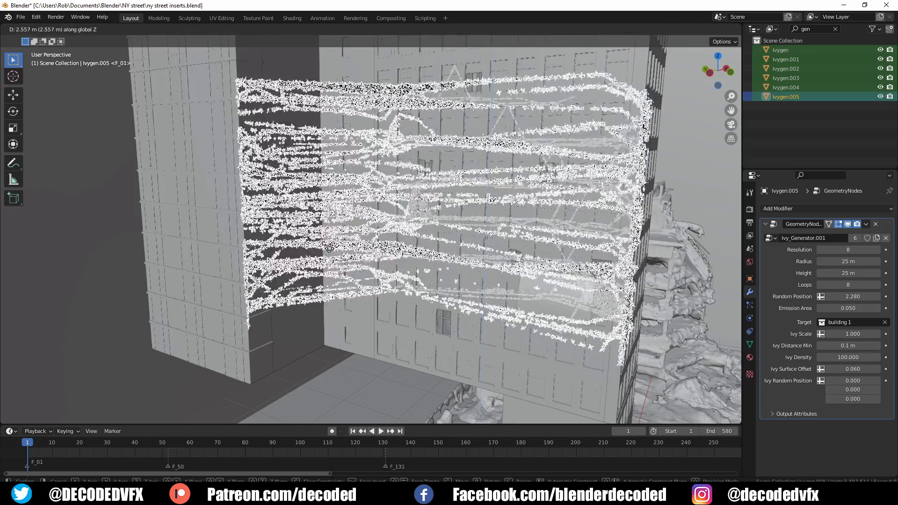
key("z")
key("z")
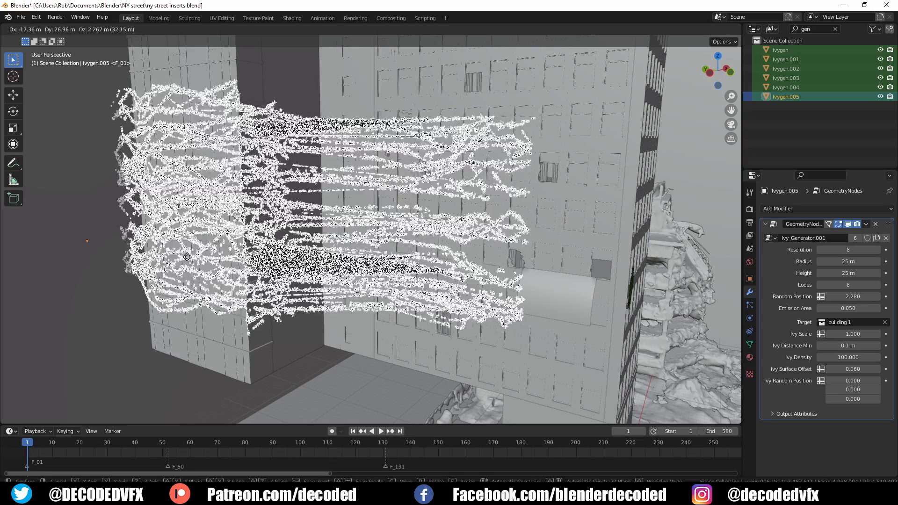
left_click(174, 330)
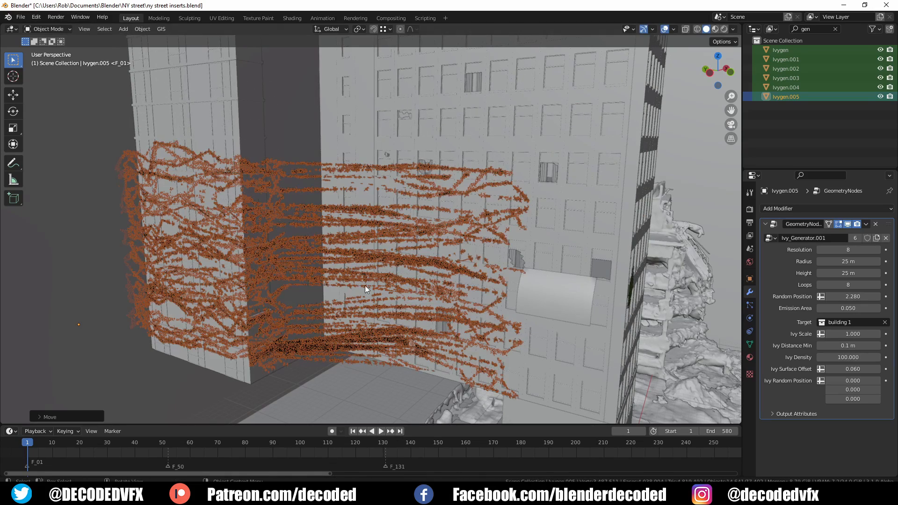
Duplicate it as Ivygen.006 and place the copy on the building's right-hand edge.
key("shift+d")
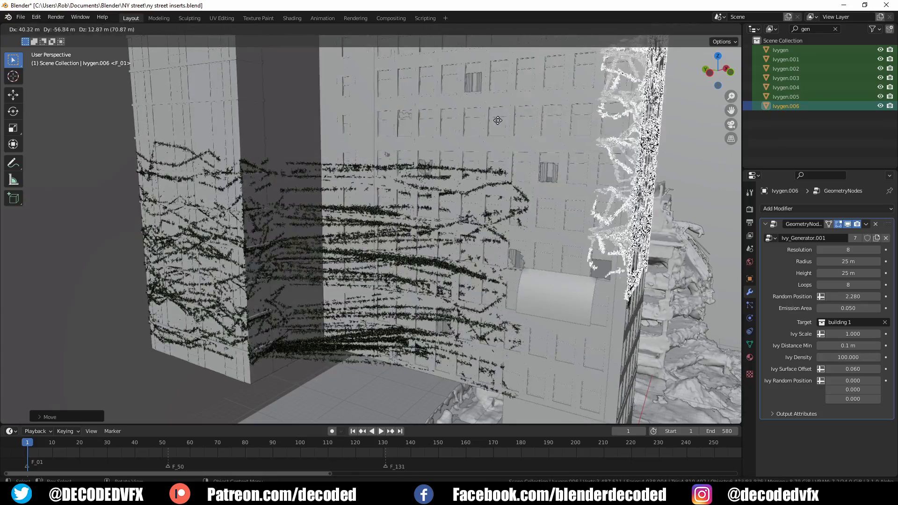
left_click(465, 92)
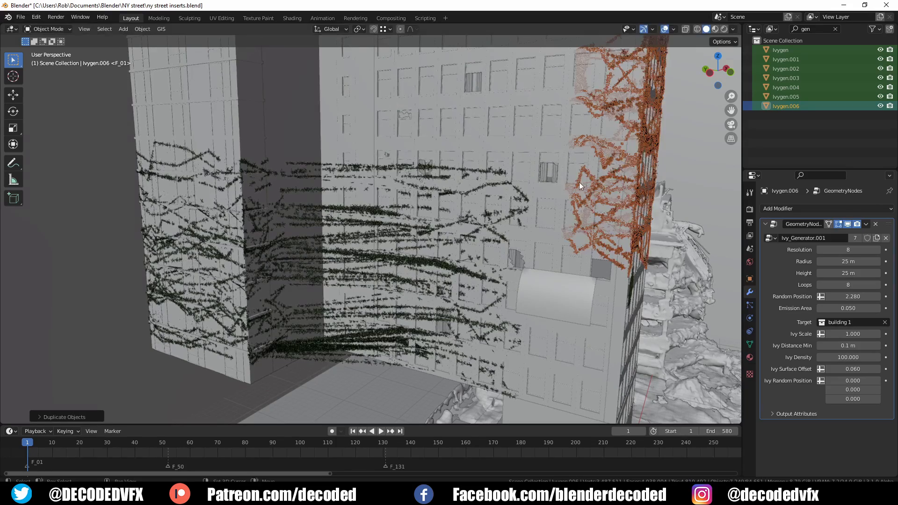
middle_click_drag(579, 181, 451, 213)
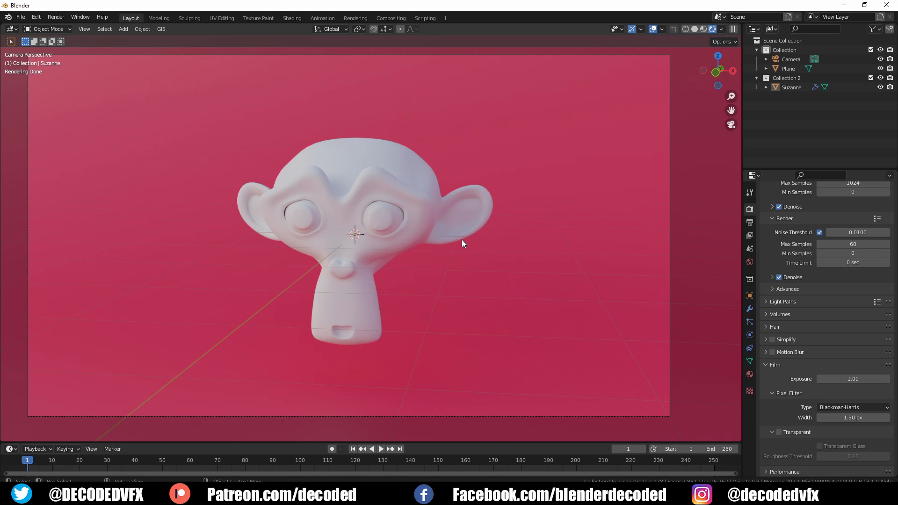
Make Collection 2 a holdout so Suzanne renders black.
left_click(873, 29)
left_click(846, 59)
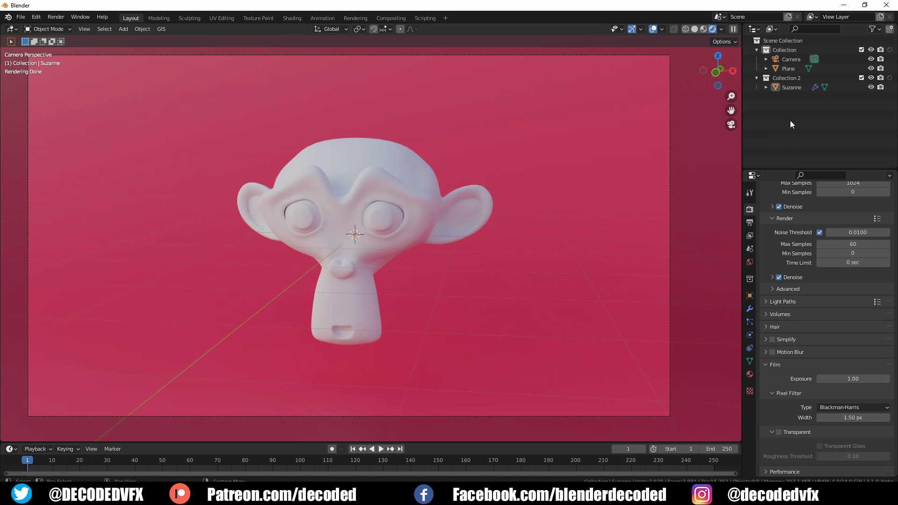
left_click(890, 78)
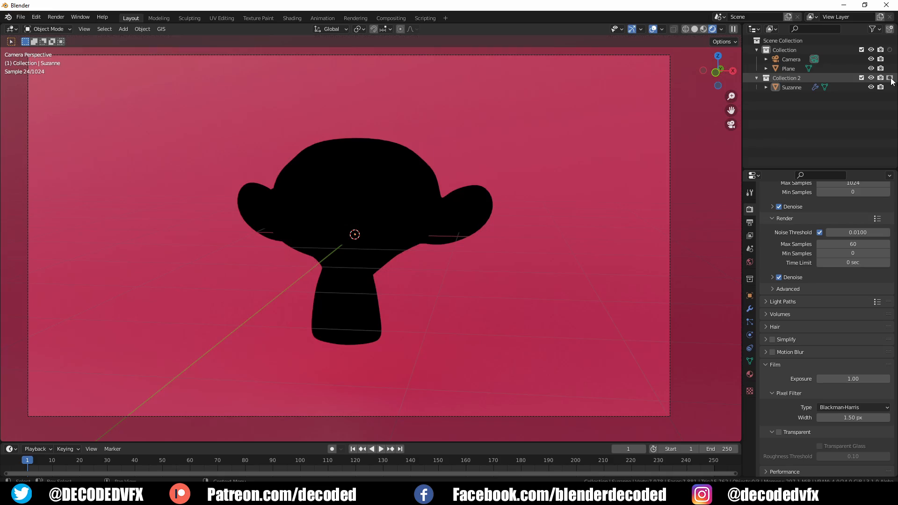
left_click(415, 198)
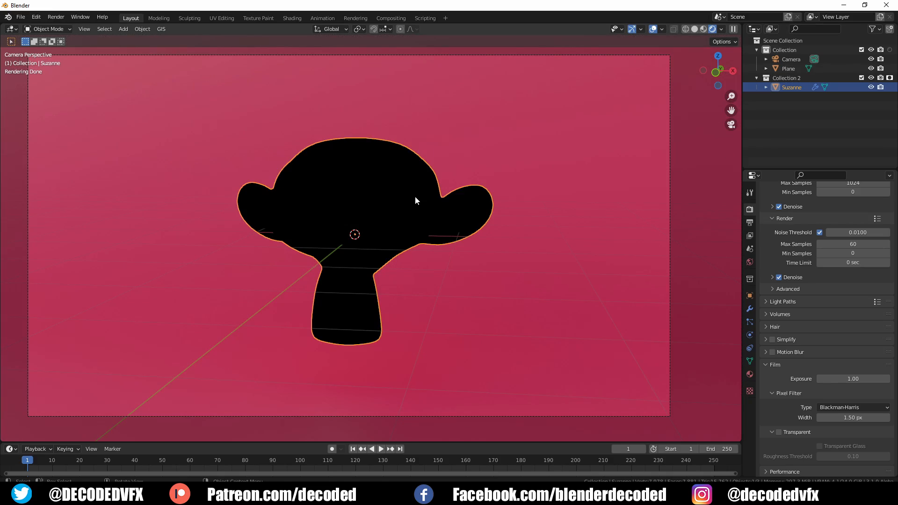
key("g")
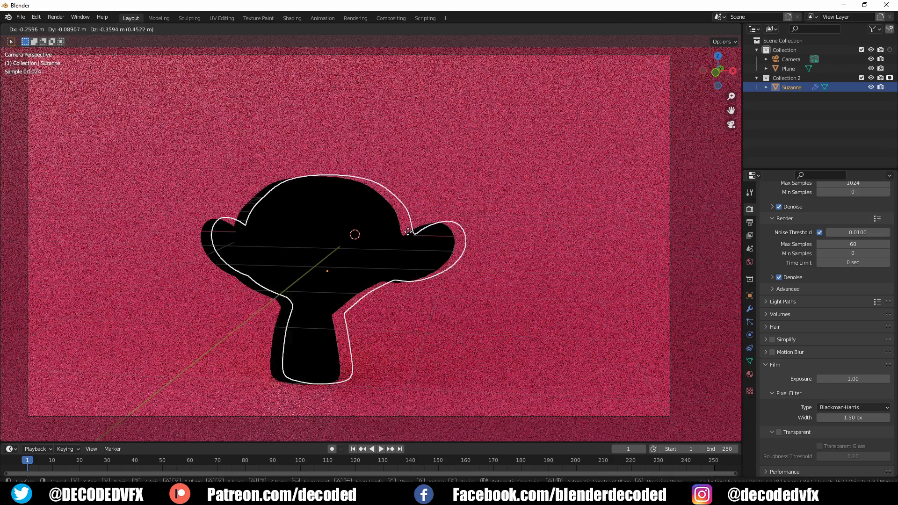
right_click(439, 223)
Tick Film > Transparent, then select the Plane and orbit until the camera shows.
scroll(798, 318, "down", 2)
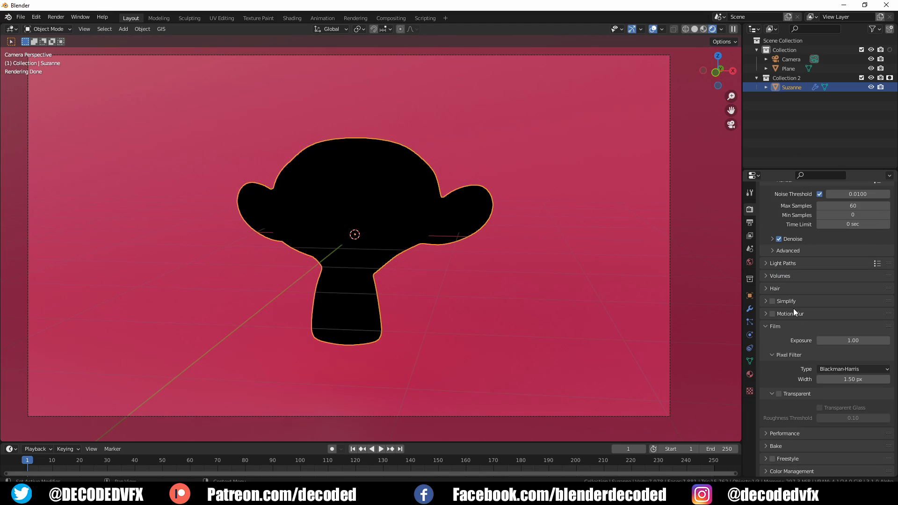
left_click(779, 393)
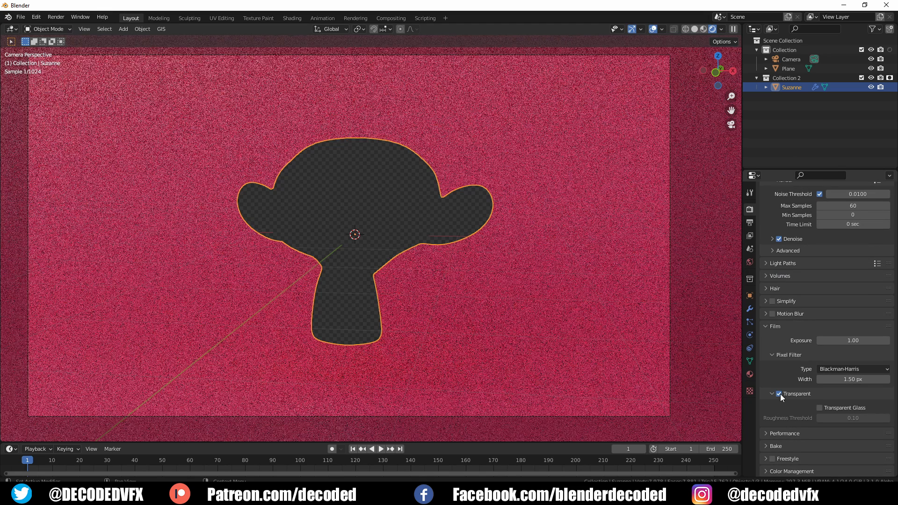
left_click(392, 237)
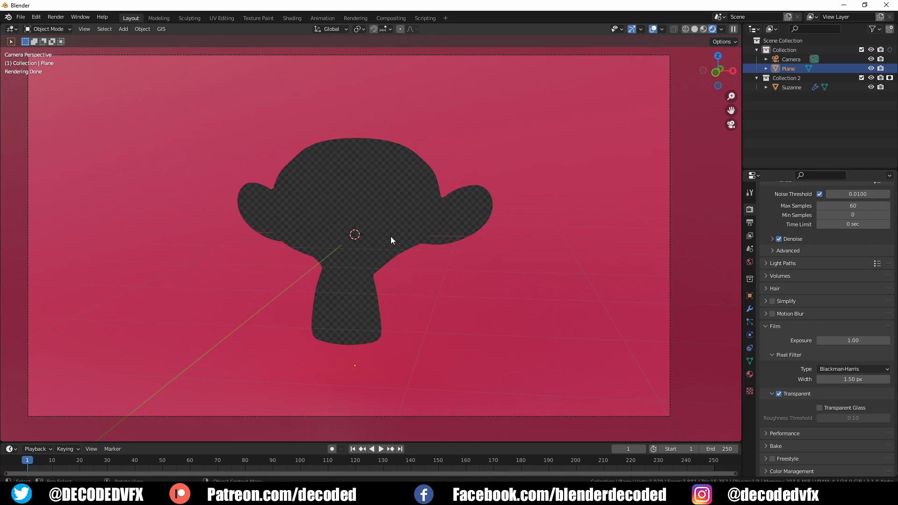
middle_click_drag(391, 236, 486, 232)
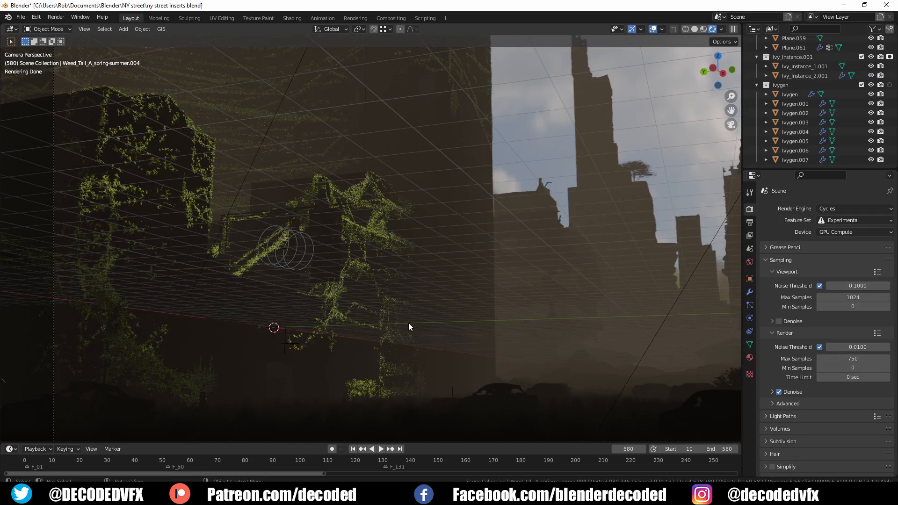
Turn on Film Transparent for the street scene render.
scroll(760, 255, "down", 7)
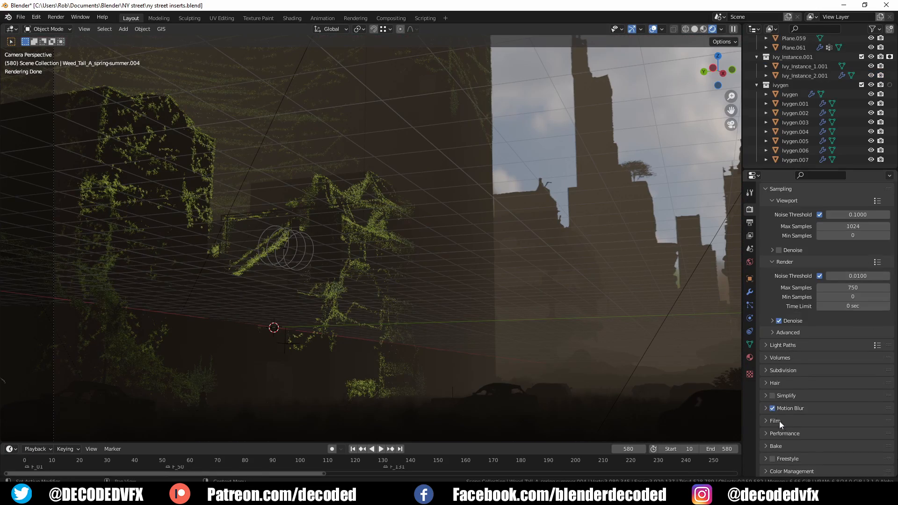
left_click(778, 432)
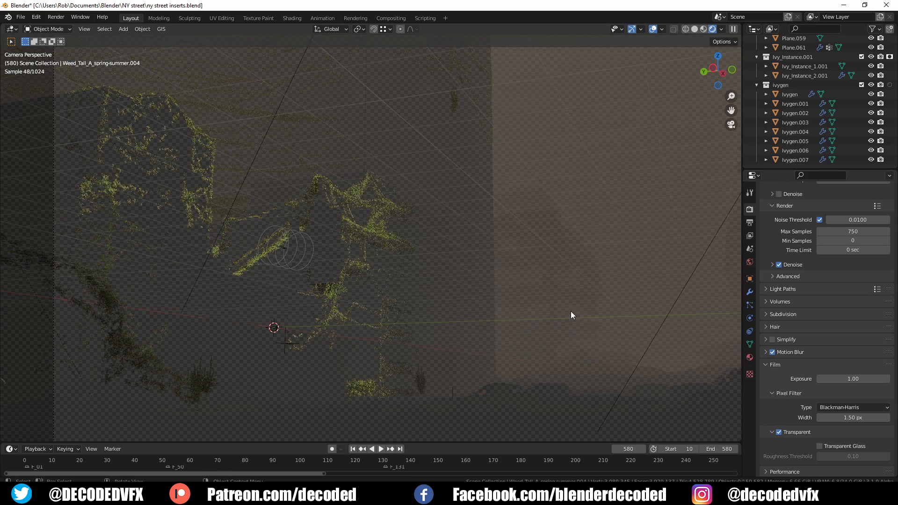
scroll(456, 322, "up", 3)
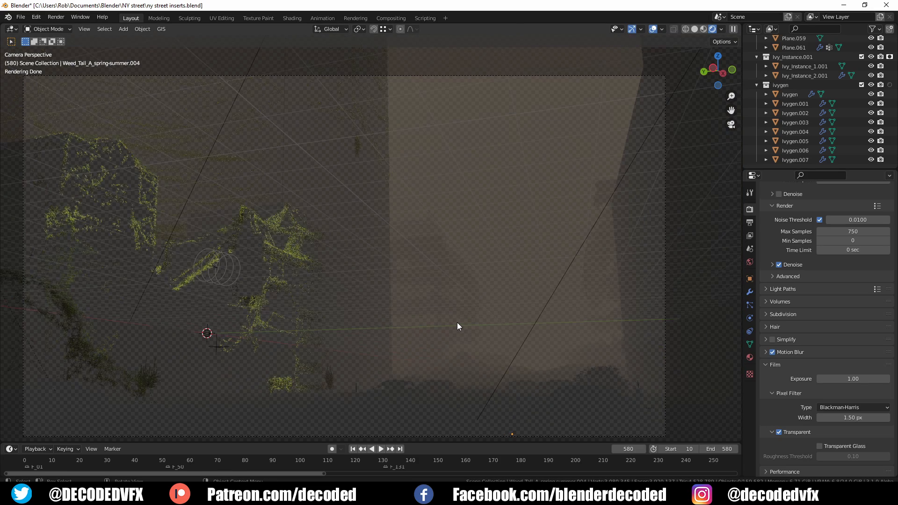
scroll(458, 326, "down", 1)
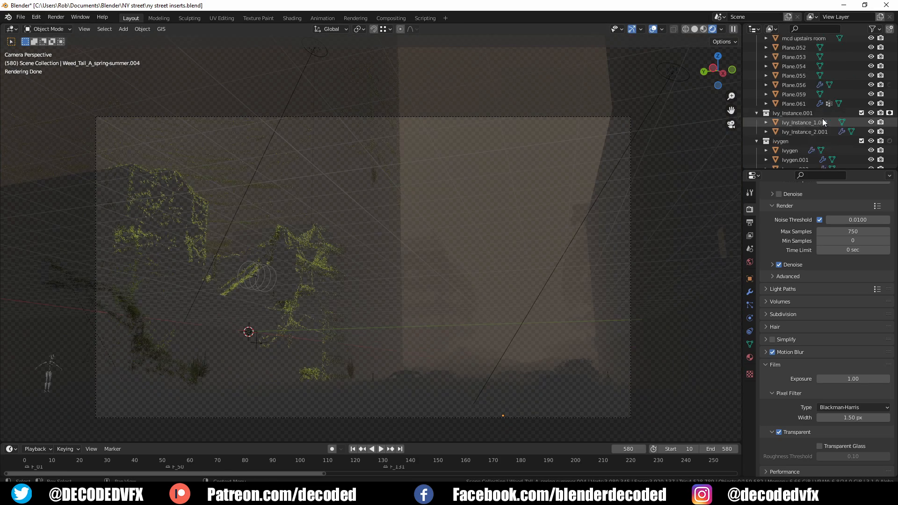
scroll(819, 125, "up", 5)
Toggle holdout on the Volume collection, hide it to remove fog, and return to frame 10.
key("shift+a")
key("shift+a")
scroll(817, 126, "up", 3)
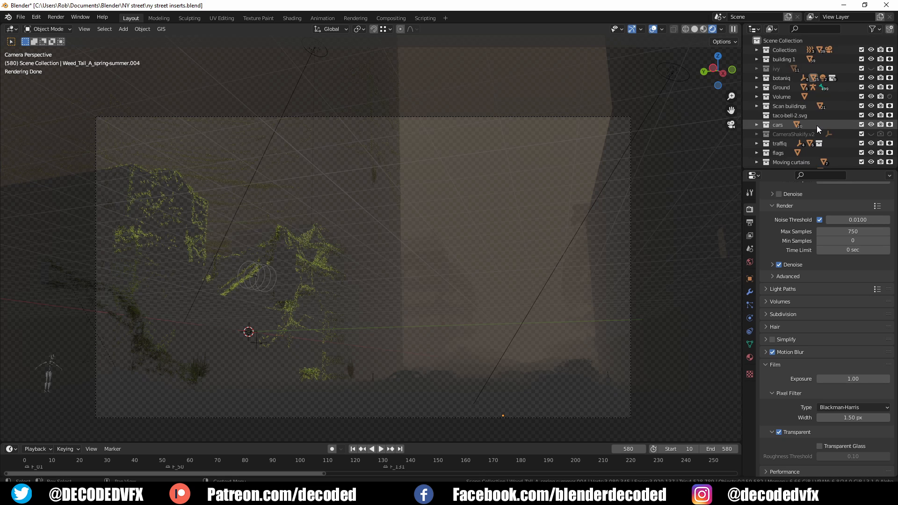
scroll(815, 126, "down", 3)
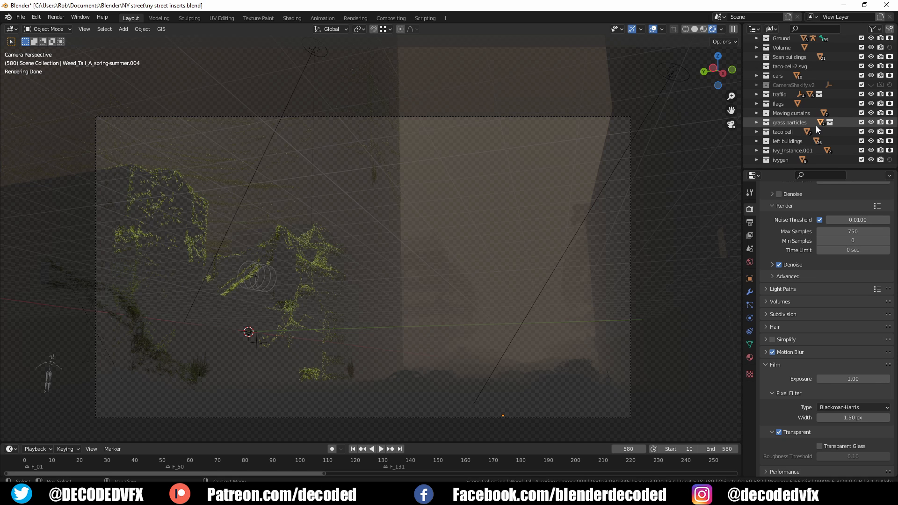
left_click(890, 48)
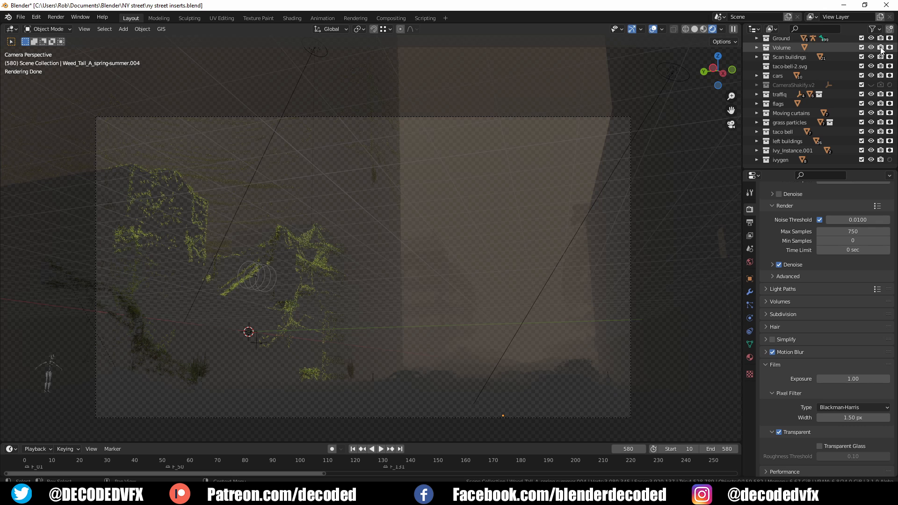
left_click(871, 47)
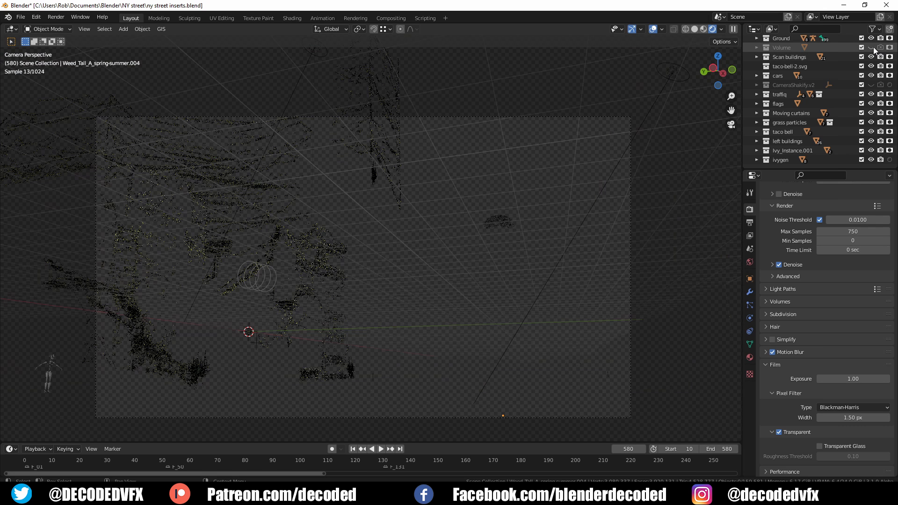
left_click(353, 449)
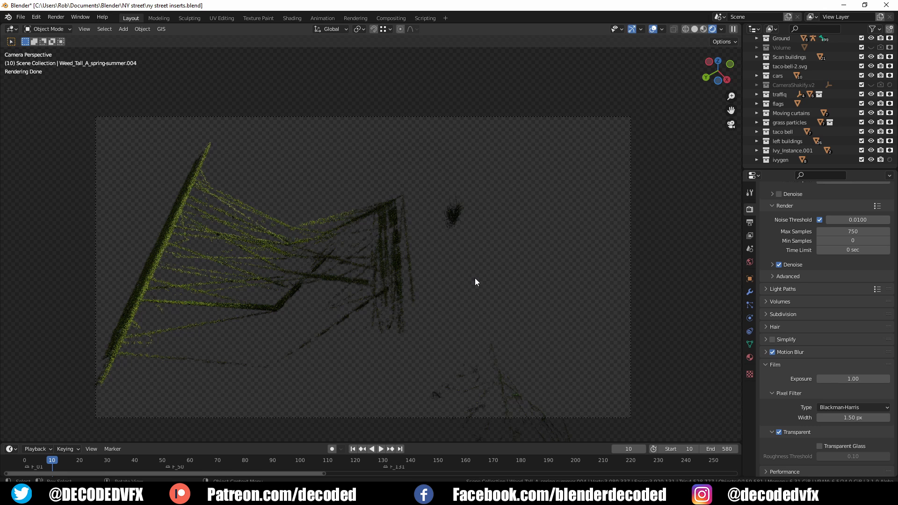
left_click(452, 219)
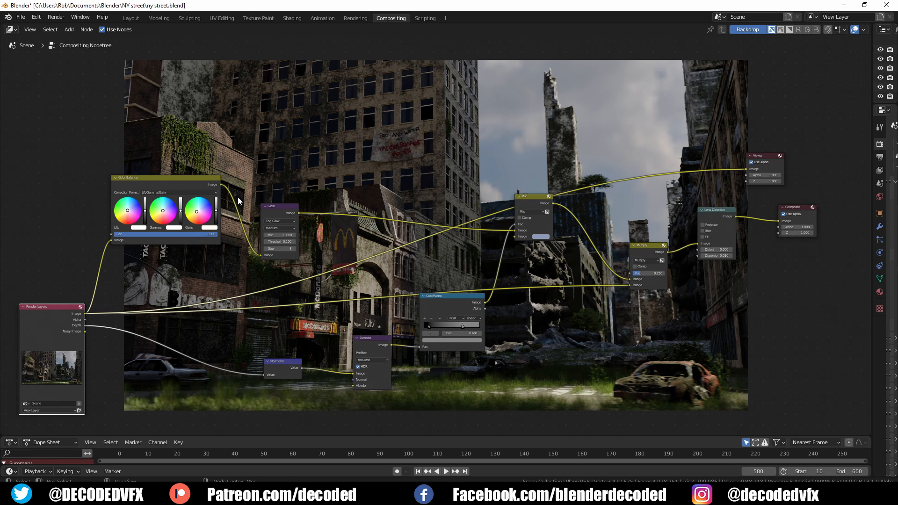
Preview the Color Balance, Glare, ColorRamp and Mix node outputs in the Viewer.
left_click(189, 187, "ctrl+shift")
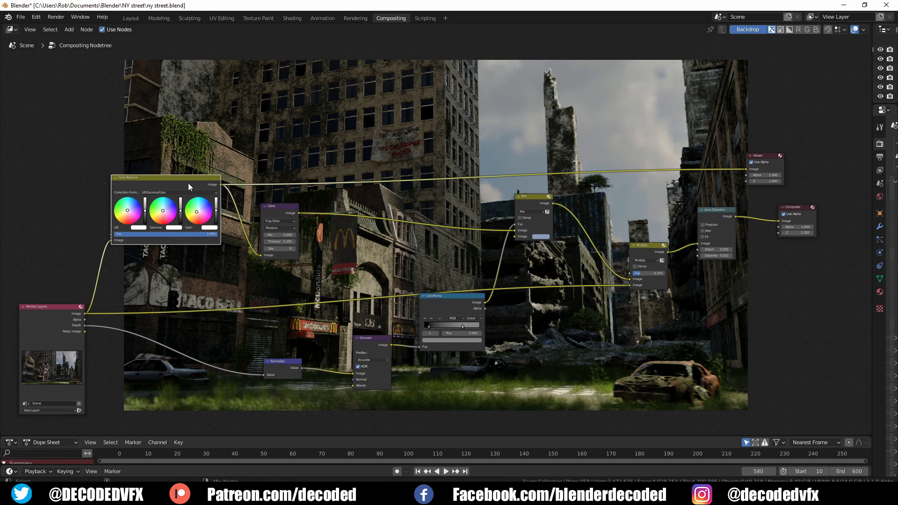
left_click(279, 209, "ctrl+shift")
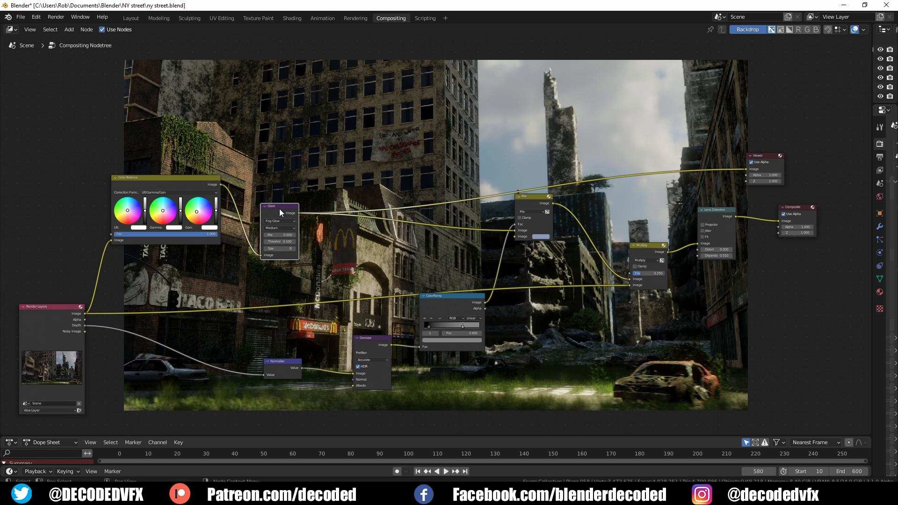
left_click_drag(525, 198, 536, 203)
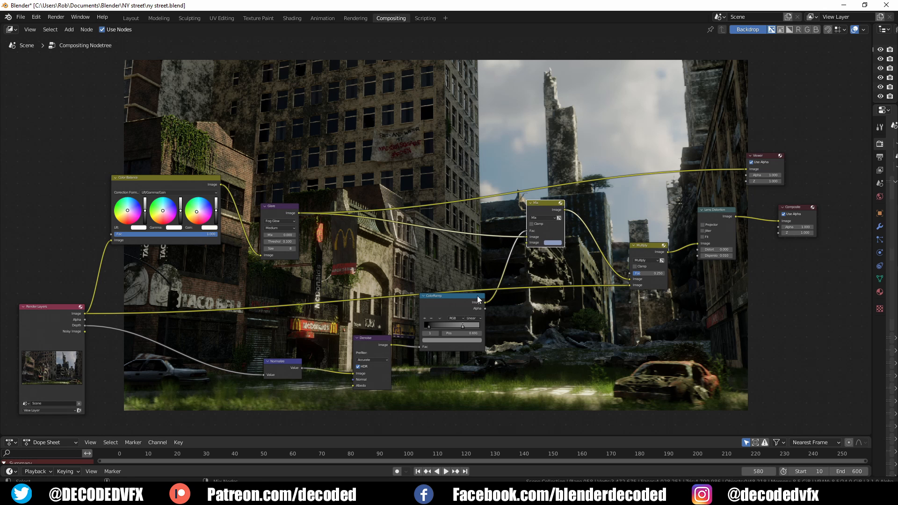
left_click(444, 302, "ctrl+shift")
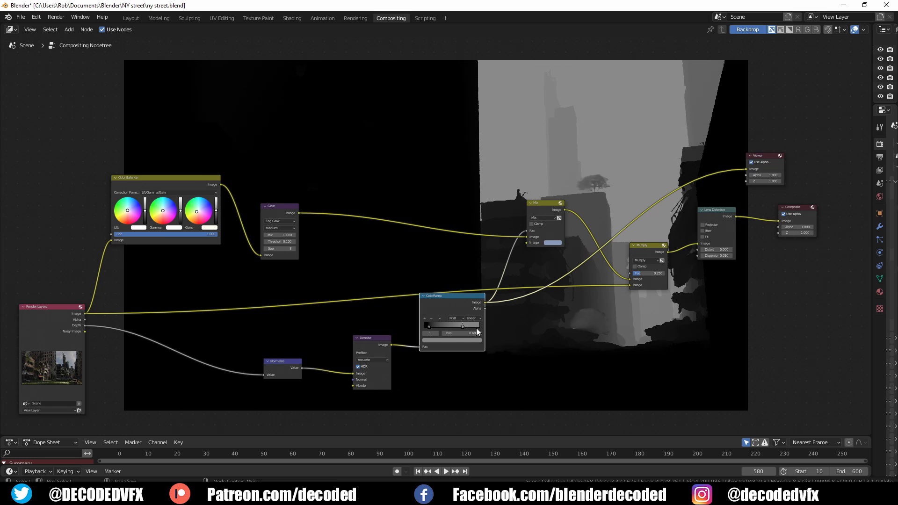
left_click_drag(543, 209, 522, 209)
left_click(523, 209, "ctrl+shift")
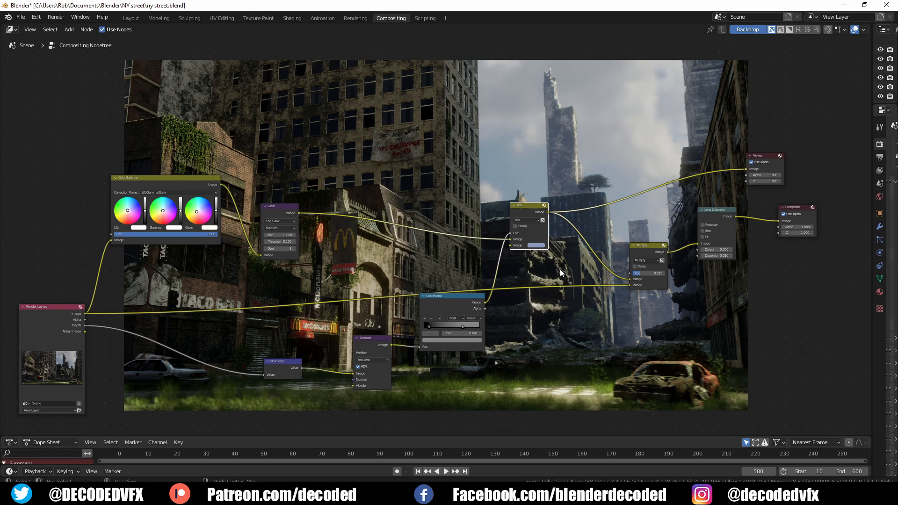
Preview the Multiply node and raise its Fac to 0.425.
middle_click_drag(659, 295, 643, 325)
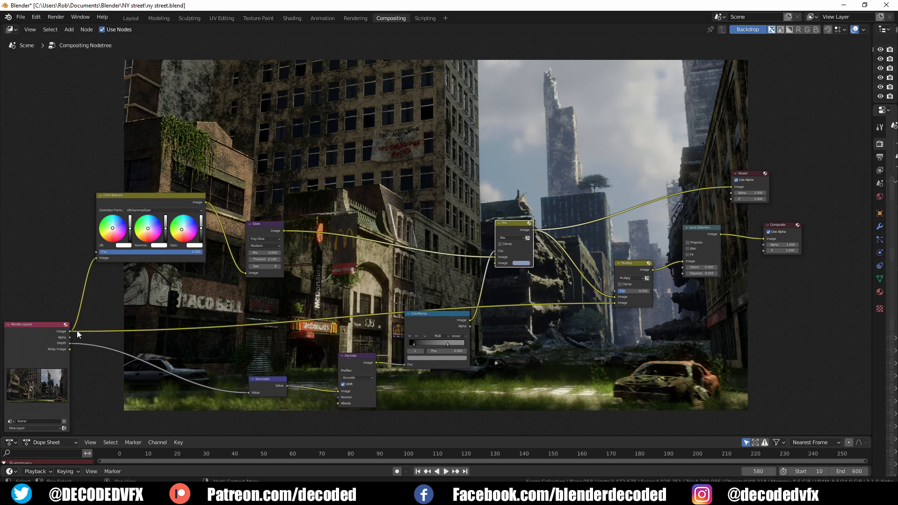
left_click(636, 267, "ctrl+shift")
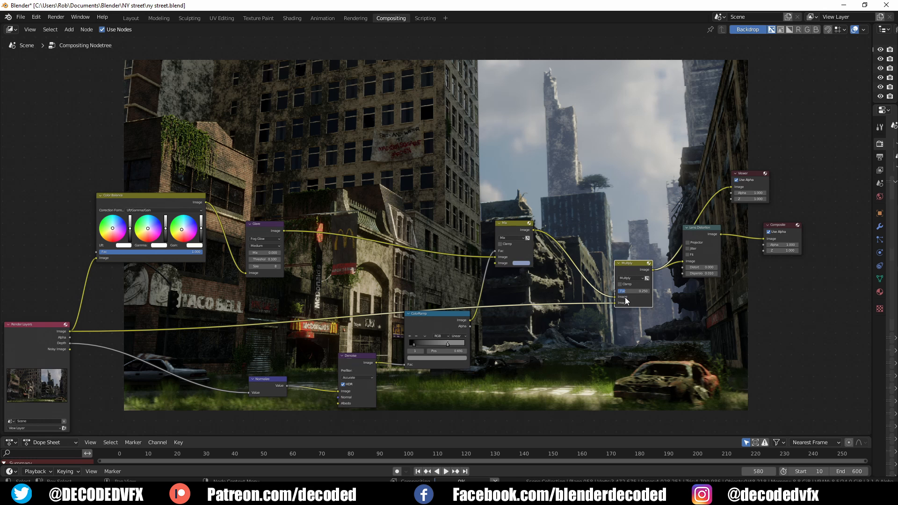
left_click_drag(629, 291, 635, 290)
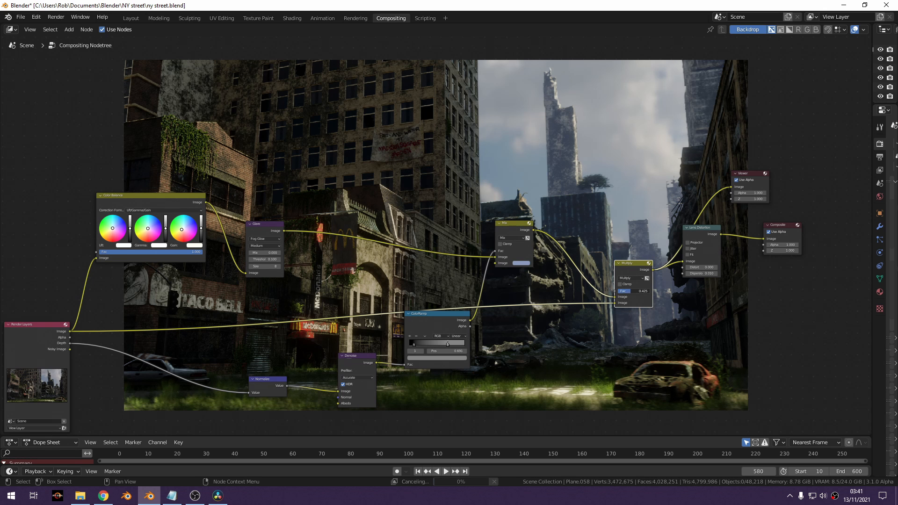